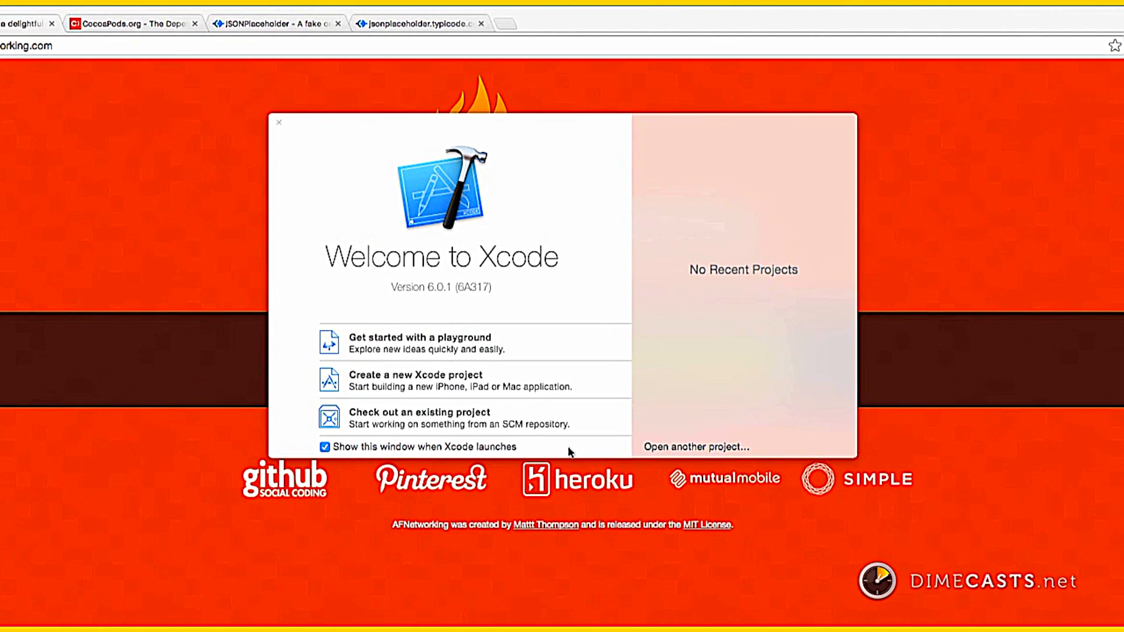
- Create the Single View Application project HelloAFNetworking saved in the Dimecasts folder
left_click(471, 386)
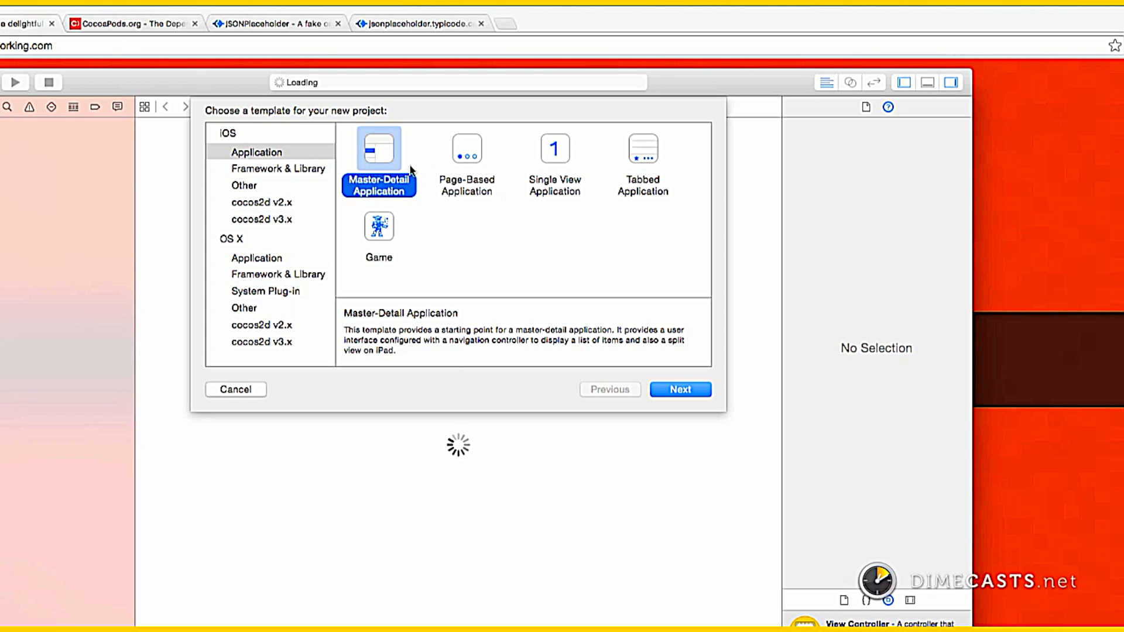
left_click(554, 162)
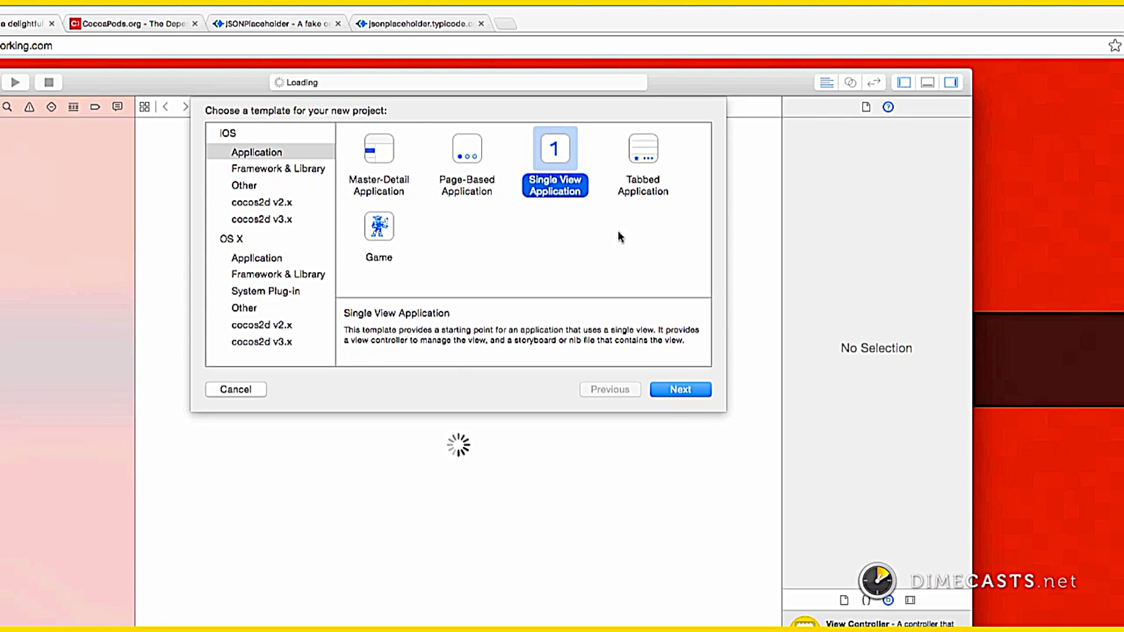
left_click(680, 389)
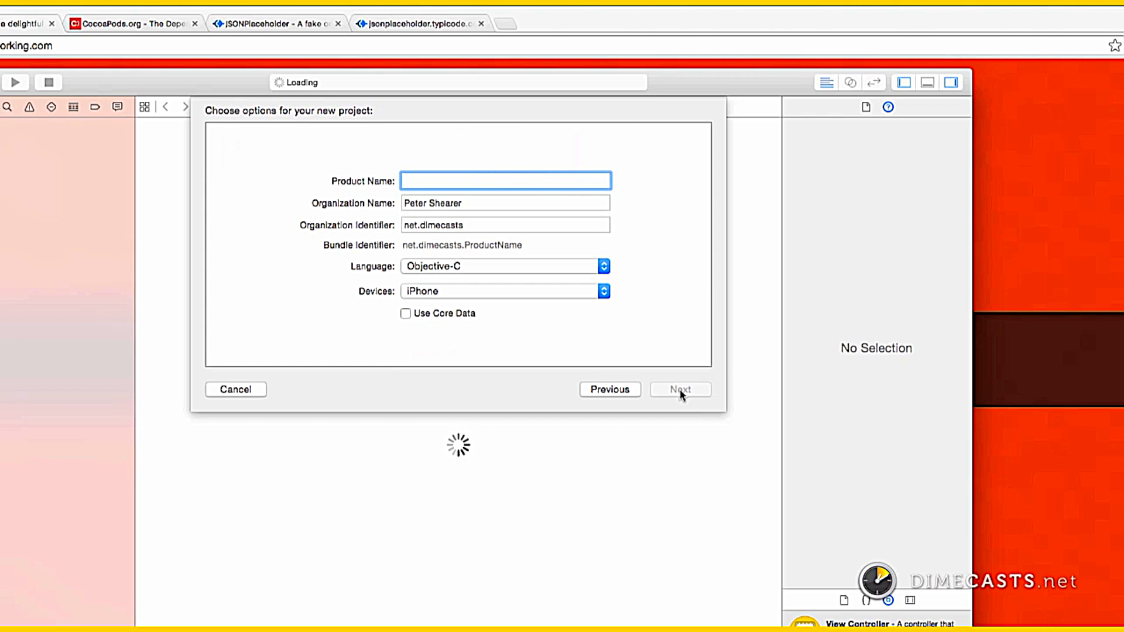
type("HelloAFNetworking")
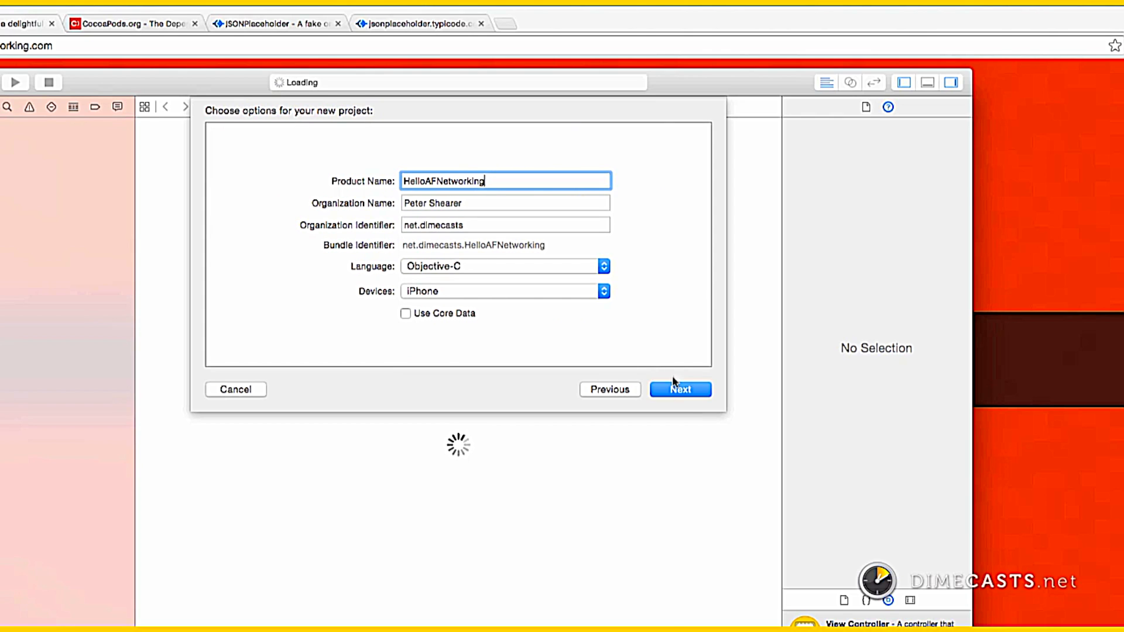
left_click(680, 390)
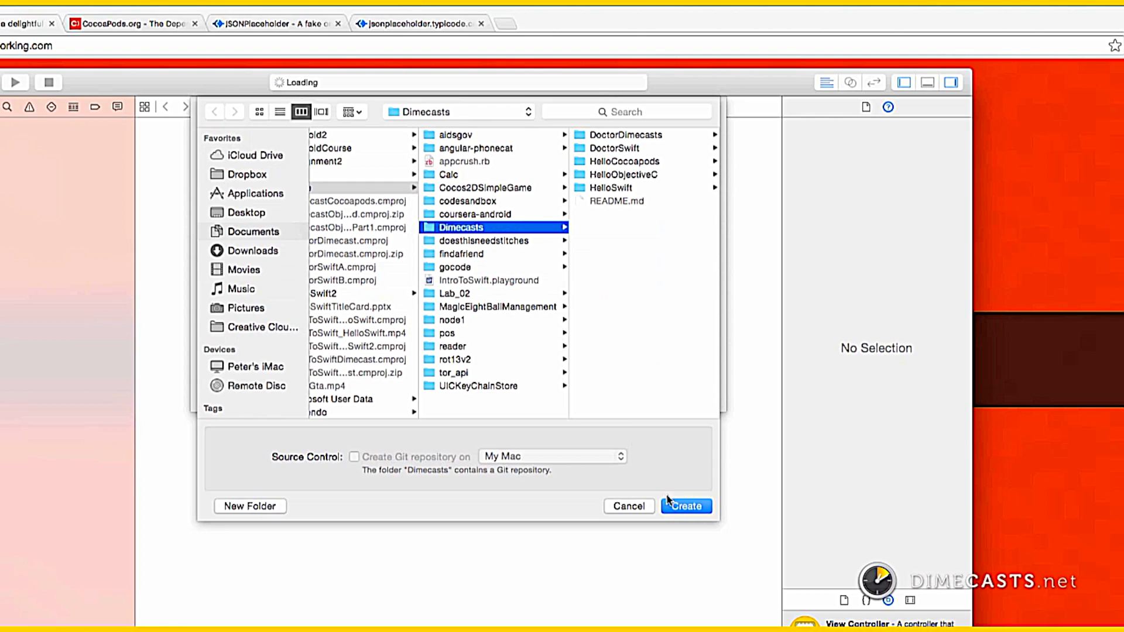
left_click(671, 509)
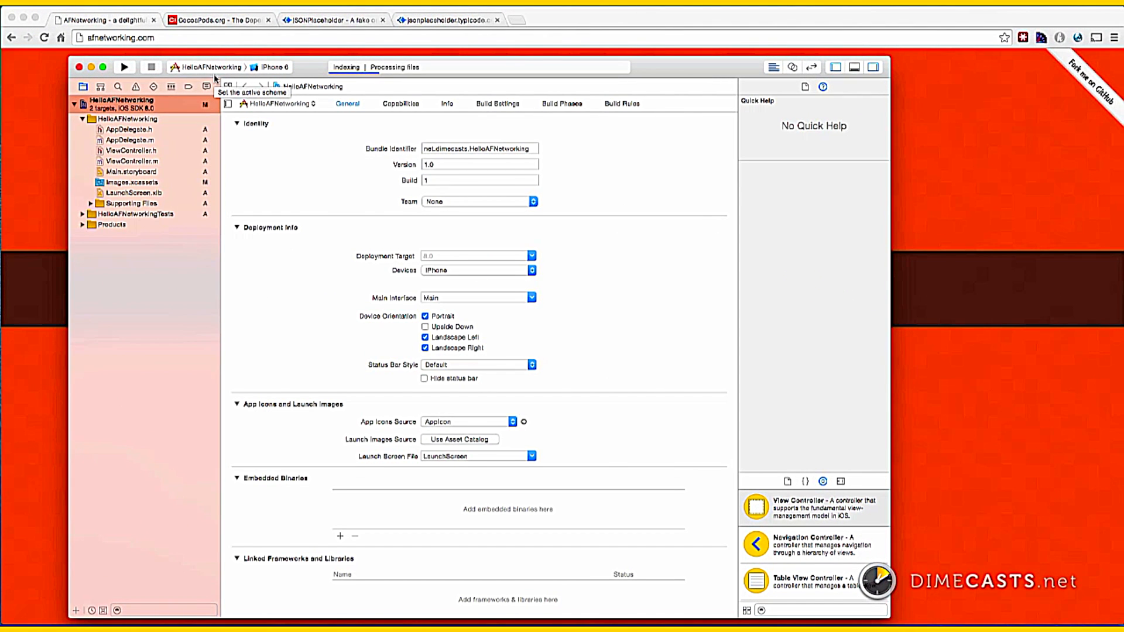
left_click(51, 16)
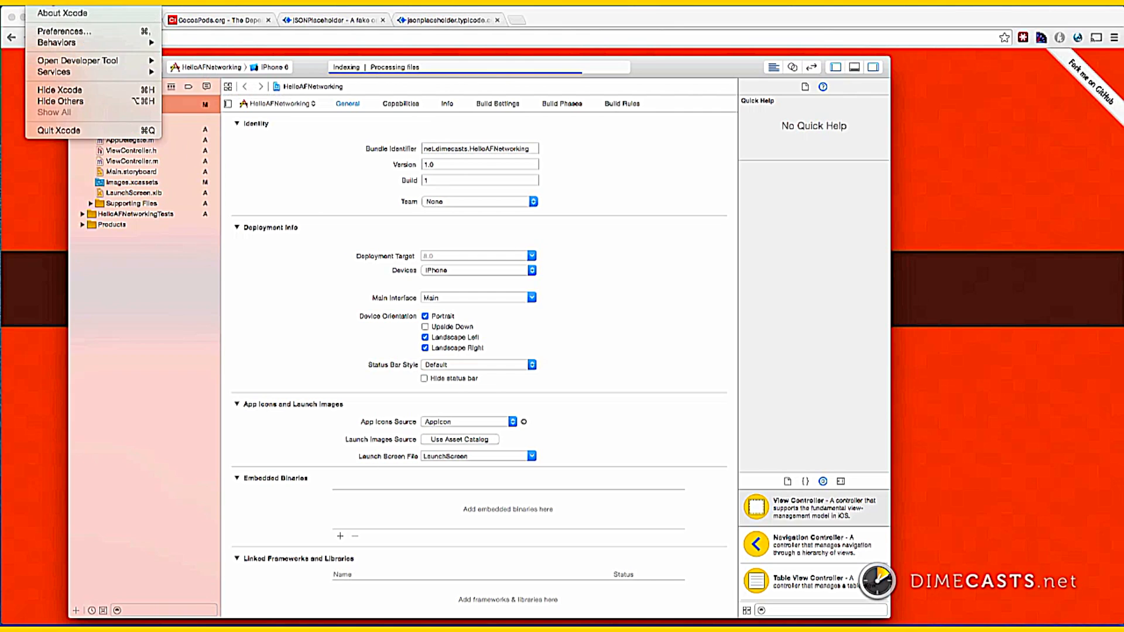
- Quit Xcode and copy the AFNetworking 2.4 pod line from the CocoaPods search results
left_click(59, 131)
left_click(215, 20)
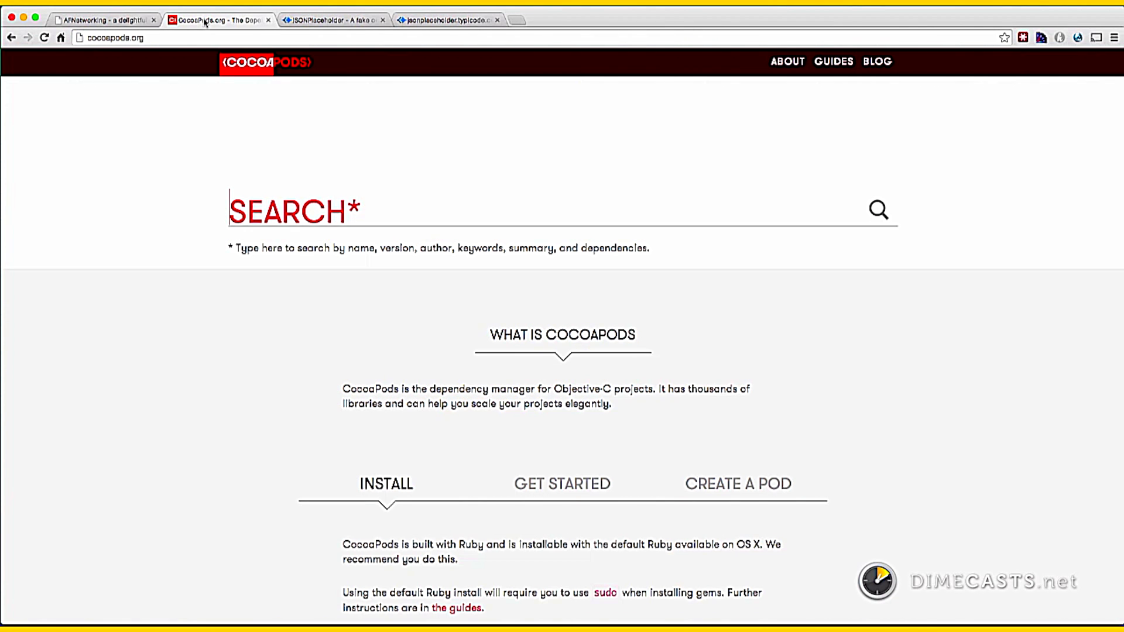
type("AFN")
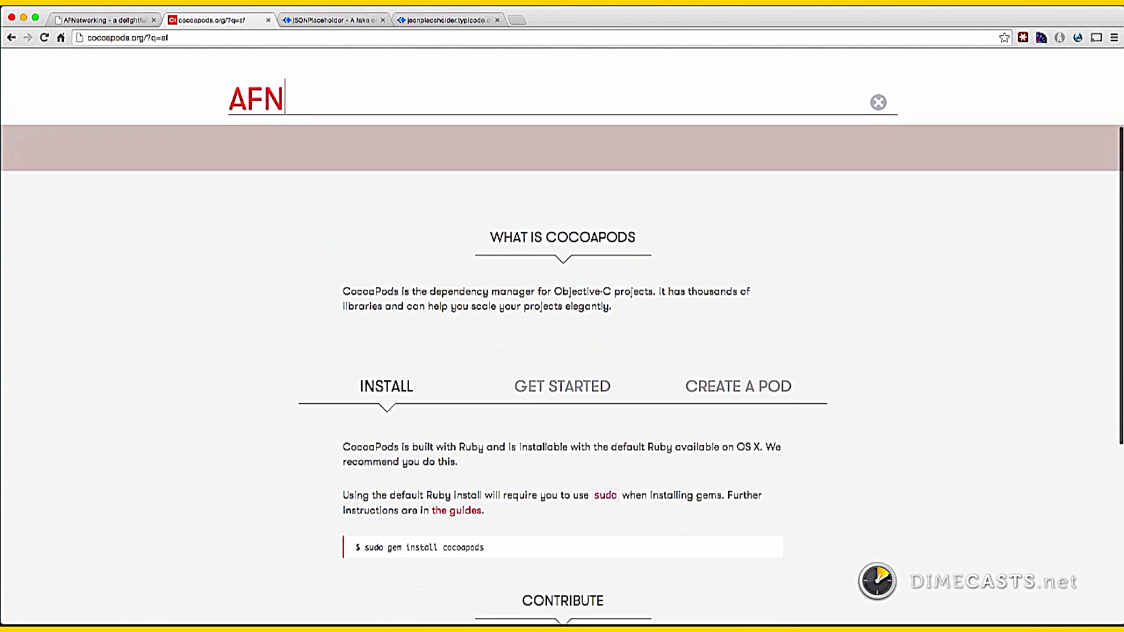
type("EWTWORKING")
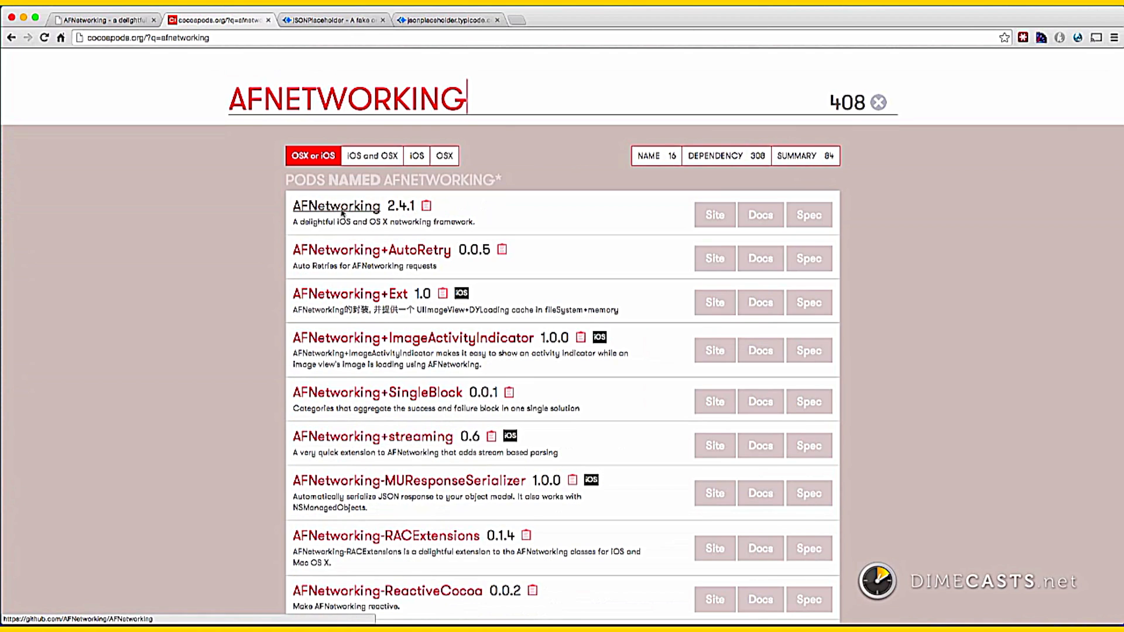
left_click(426, 207)
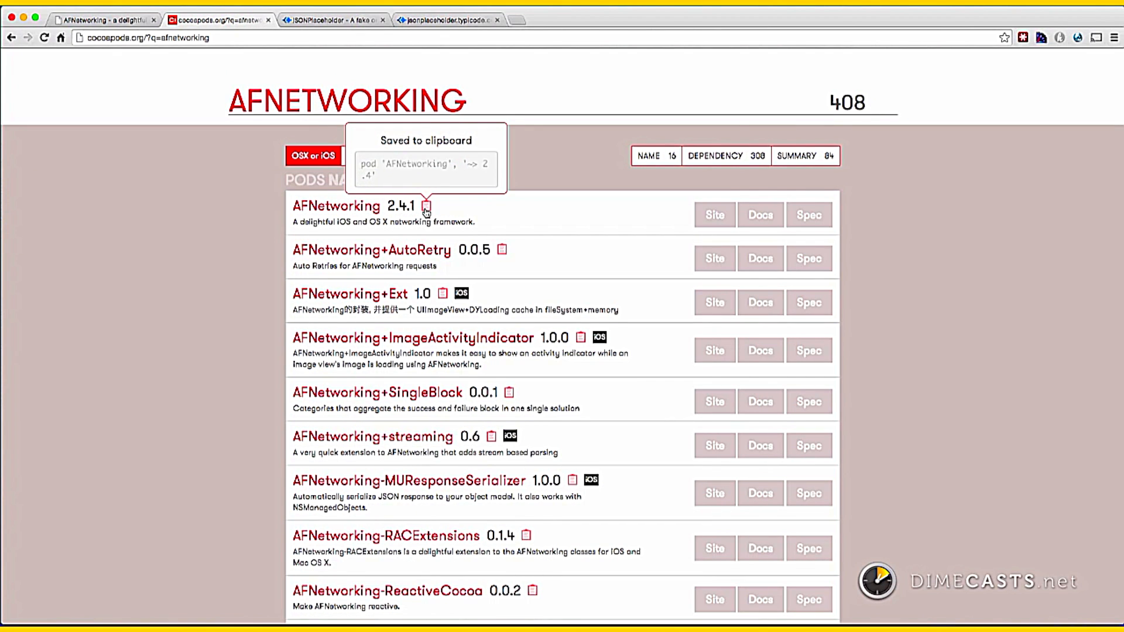
key("super+Tab")
type("c")
type("d HelloAFNetworking/")
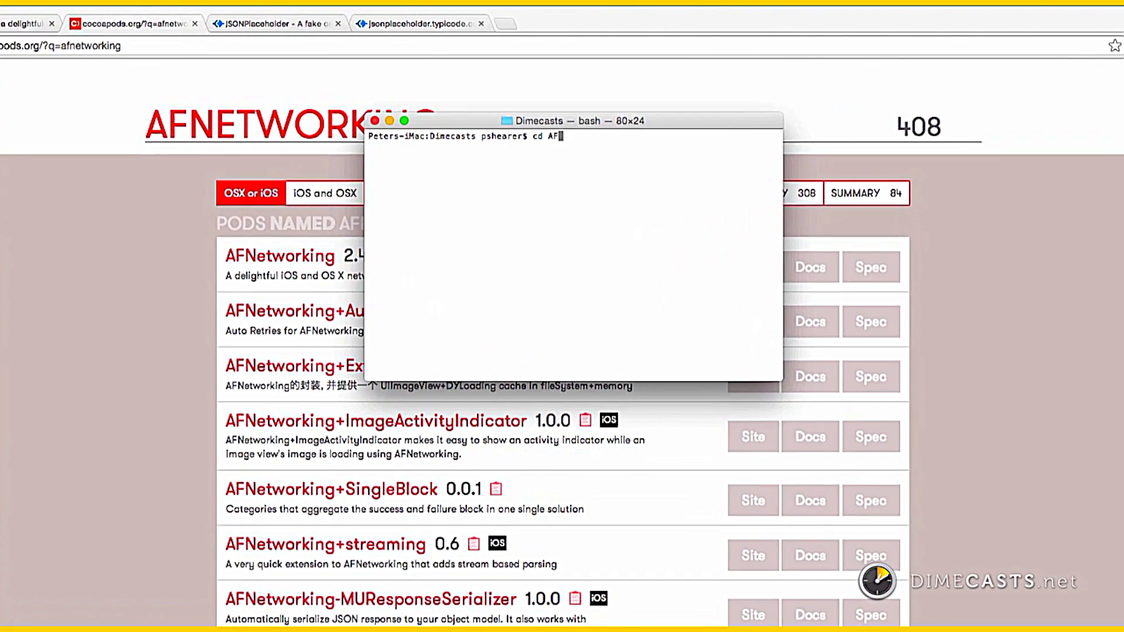
- Run pod init inside the HelloAFNetworking folder and open the generated Podfile
key("Return")
type("po")
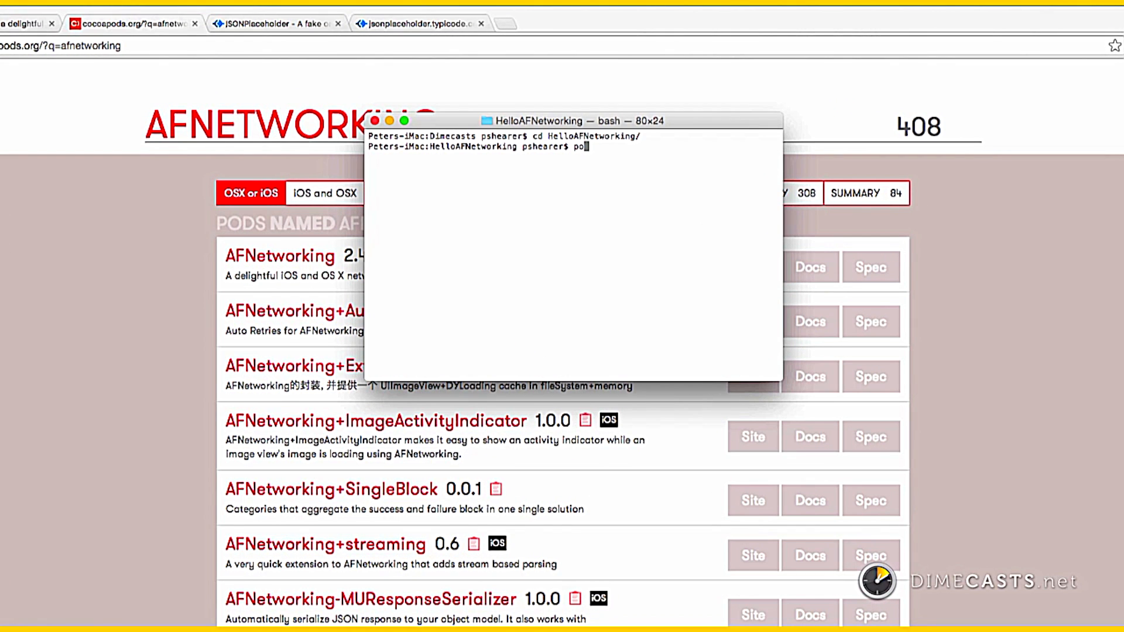
type("d init")
key("Return")
type("open podc")
type("ile")
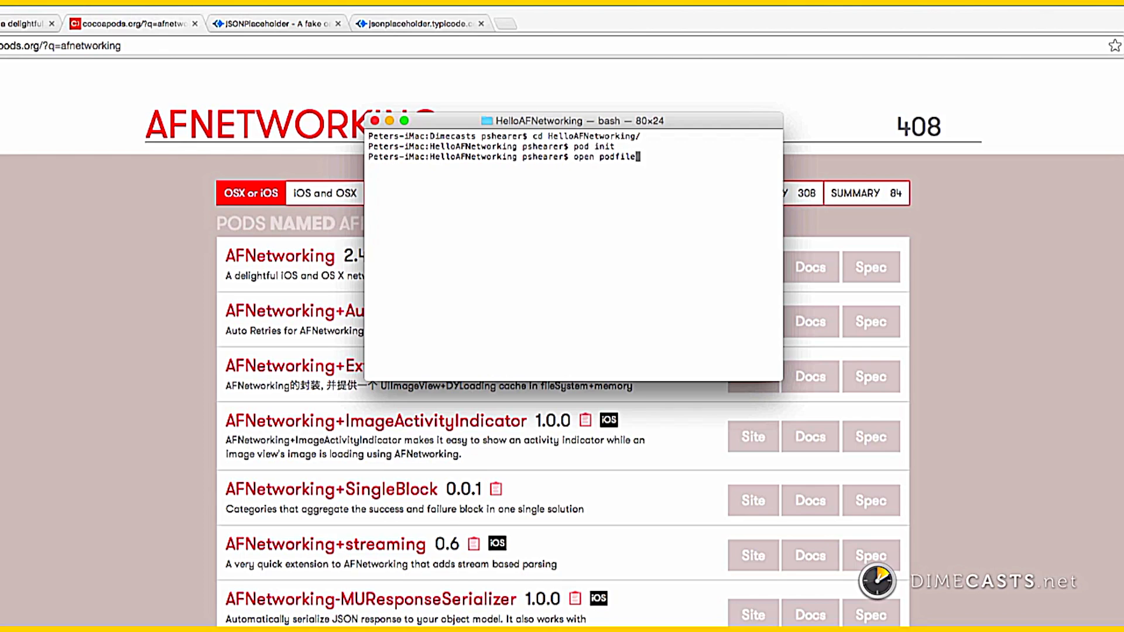
key("Return")
- Uncomment the Podfile platform line and change its iOS version from 6.0 to 7.0
left_click(78, 116)
key("Delete")
key("Delete")
left_click(209, 117)
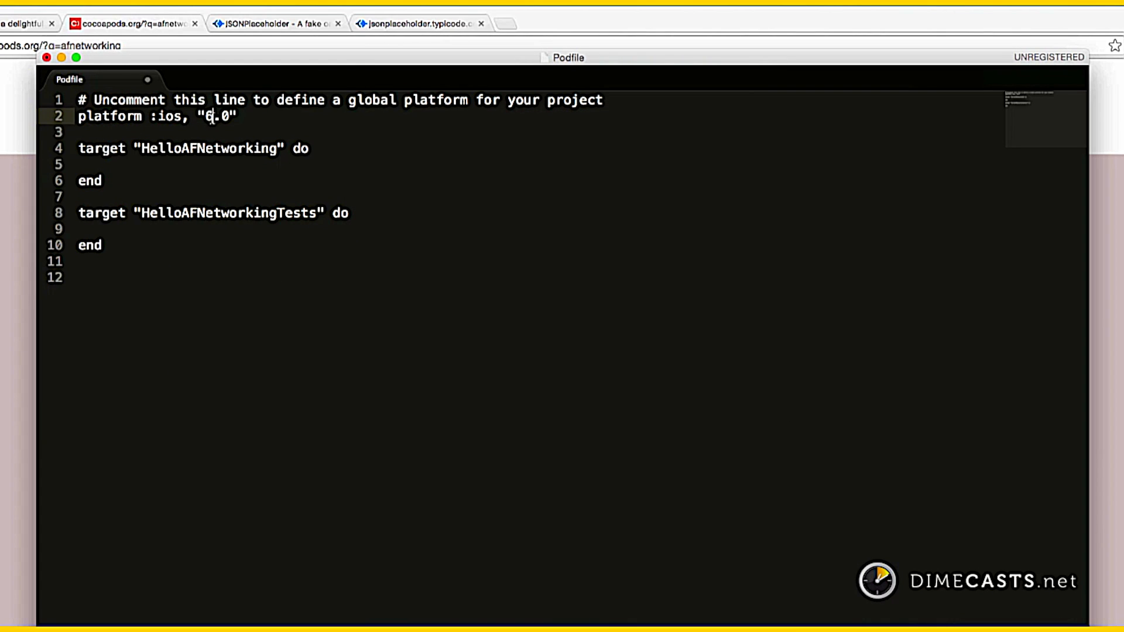
key("Delete")
type("7")
- Paste the AFNetworking ~> 2.4 pod line into the HelloAFNetworking target and save the Podfile
left_click(123, 167)
key("Return")
key("Return")
key("Up")
type("pod 'AFNetworking', '~> 2.4'")
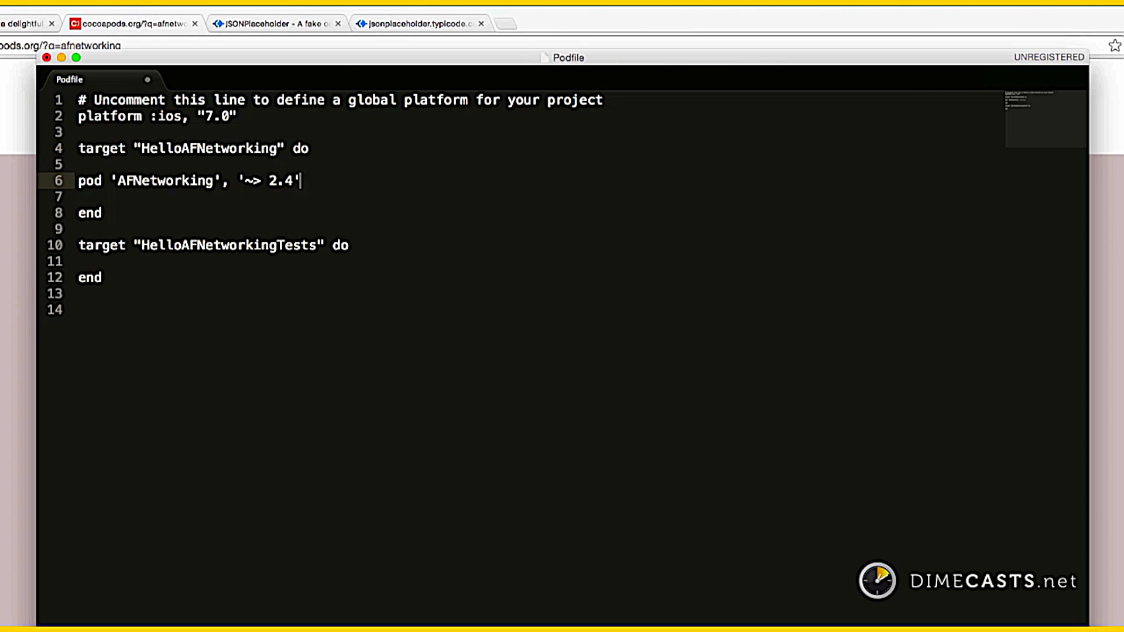
key("super+s")
left_click(61, 57)
type("pod install")
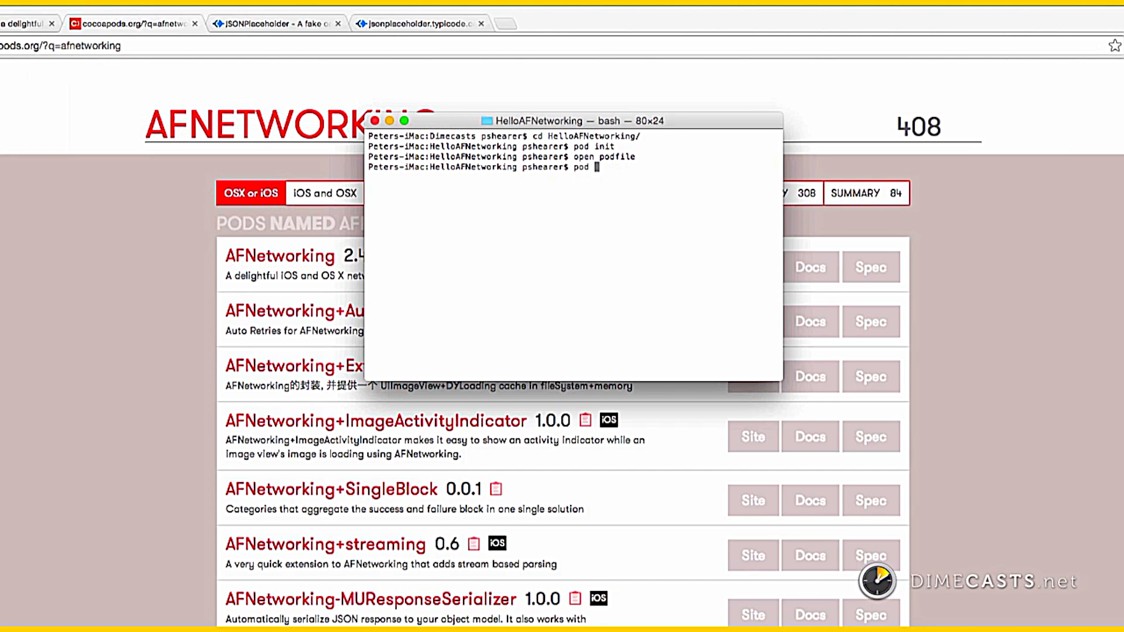
- Run pod install to add AFNetworking 2.4.1, then start browsing for a project in Xcode
key("Return")
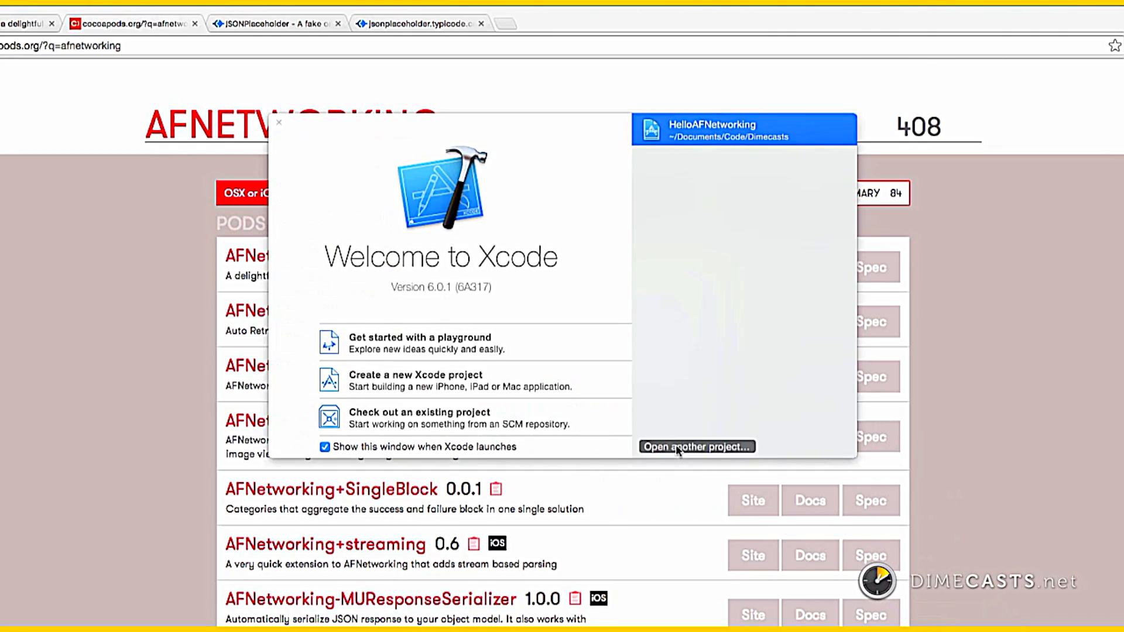
left_click(675, 445)
- Open the HelloAFNetworking workspace, maximize Xcode and expand the app project's files
left_click(742, 233)
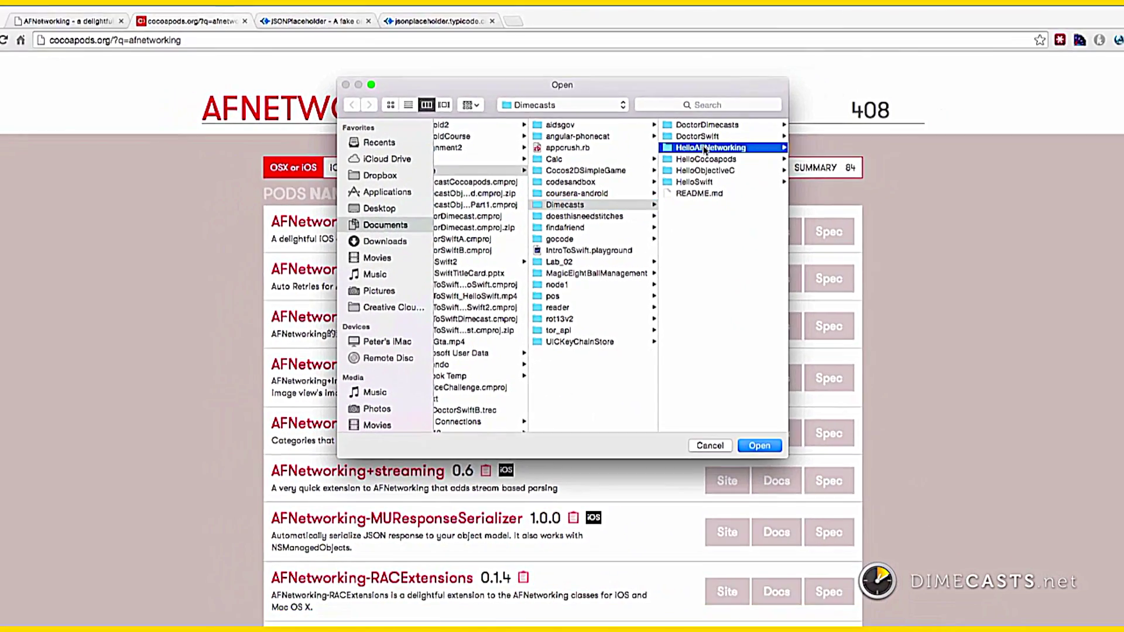
double_click(707, 148)
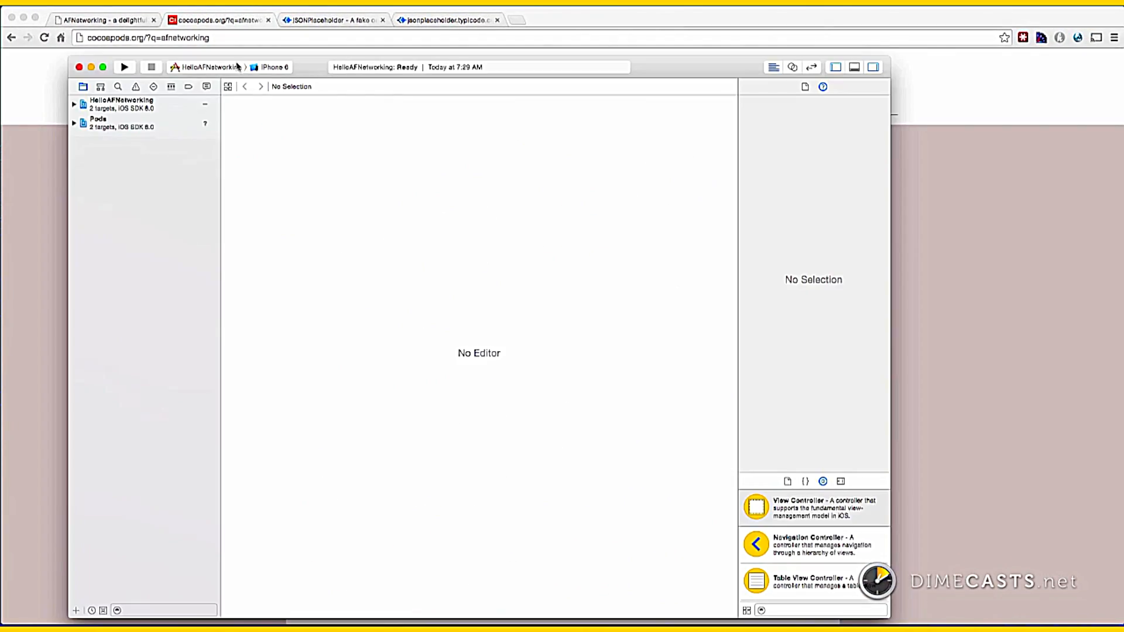
left_click_drag(312, 68, 246, 17)
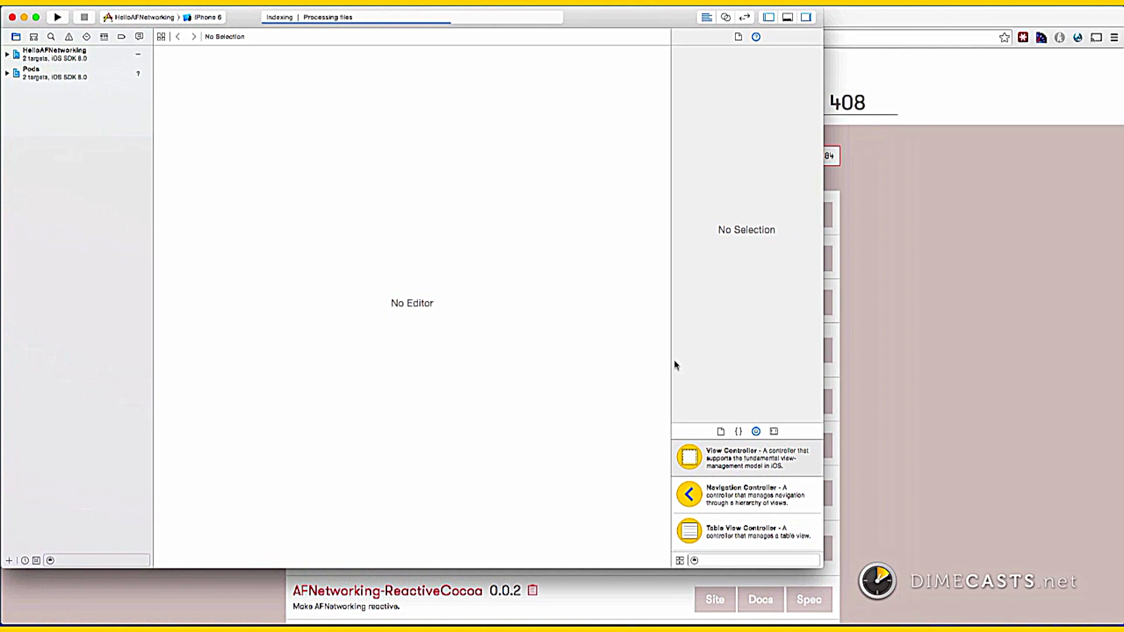
double_click(818, 552)
left_click(16, 53)
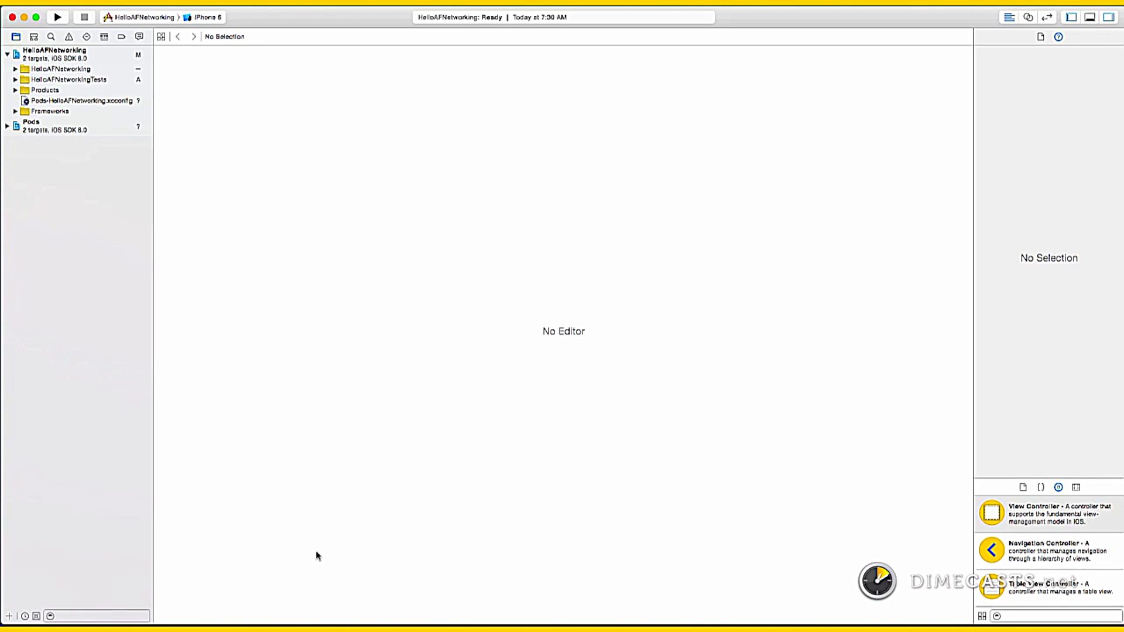
left_click(226, 614)
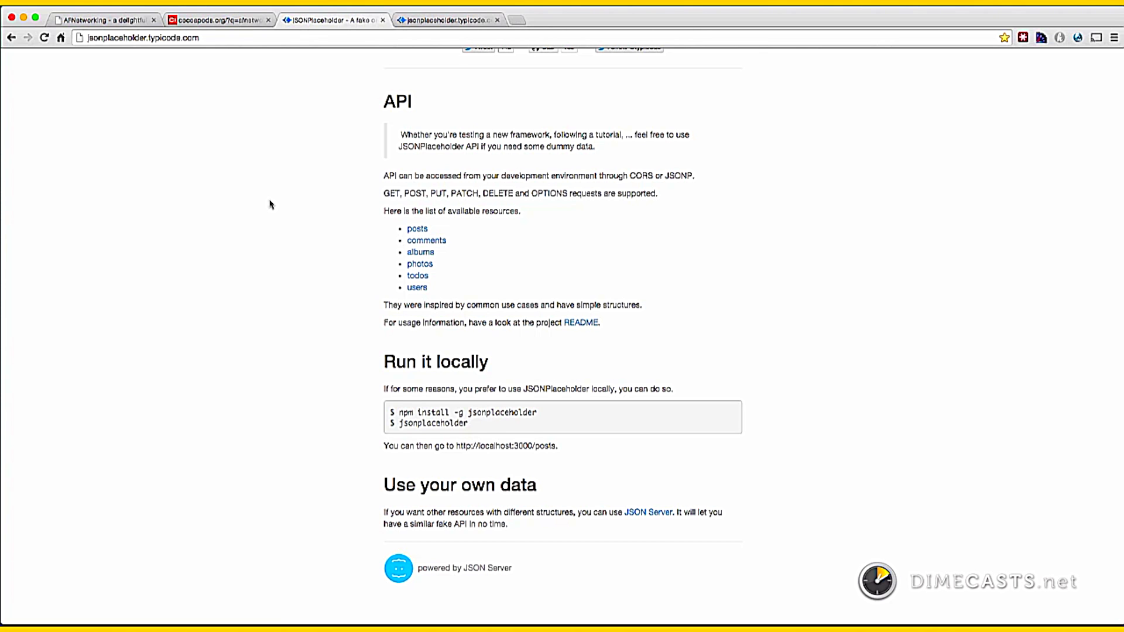
scroll(269, 204, "up", 5)
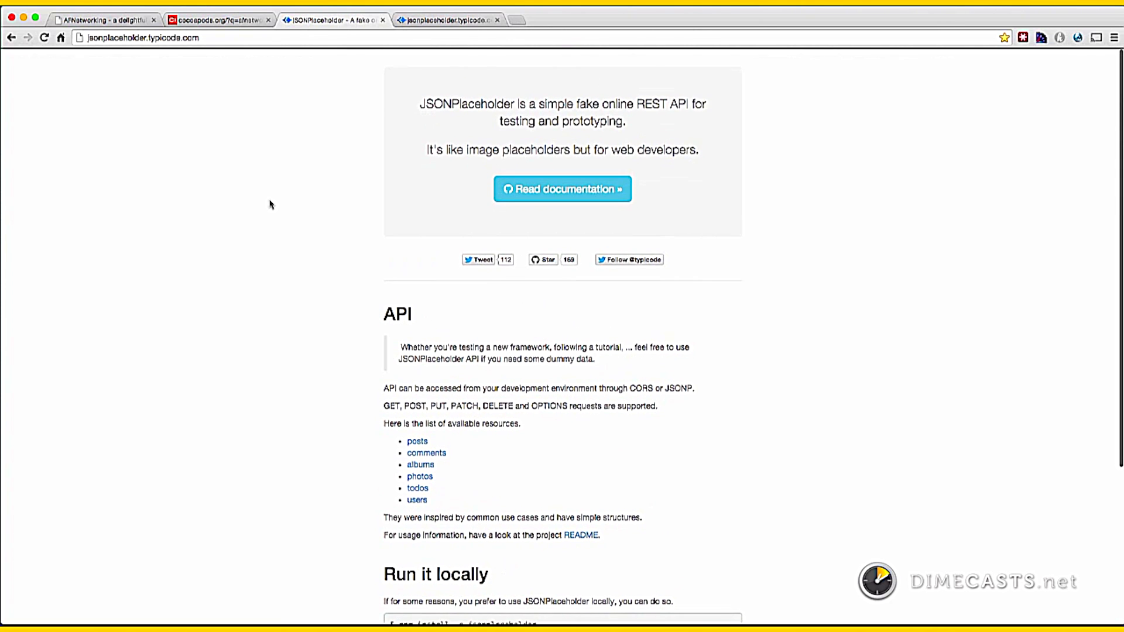
scroll(270, 204, "down", 4)
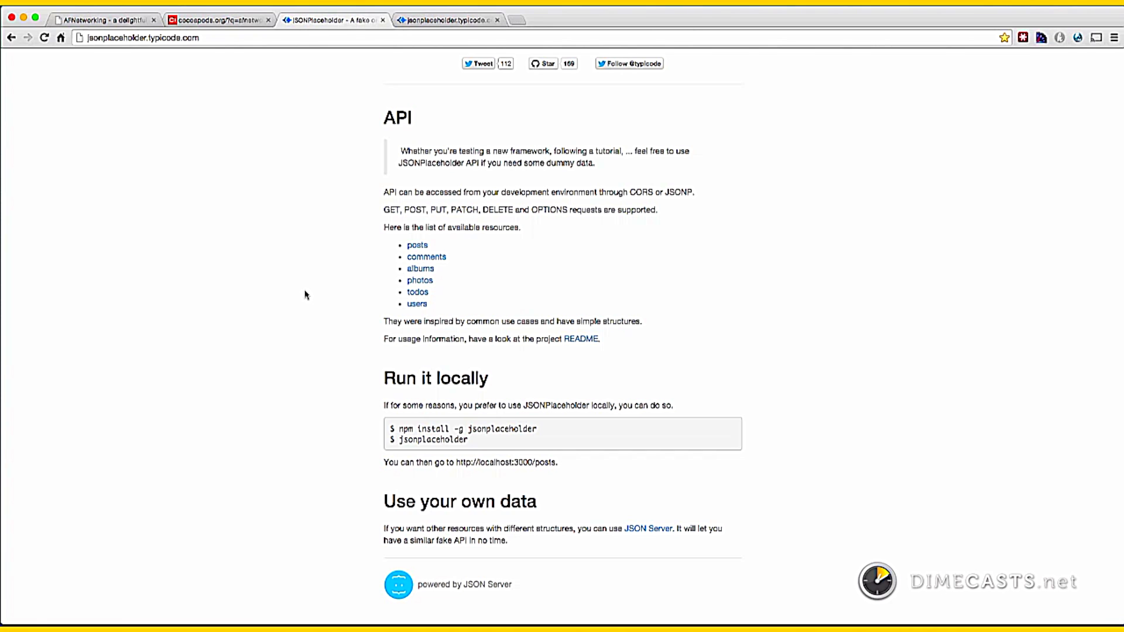
- Show the jsonplaceholder users JSON and highlight the first user's full record
left_click(443, 19)
scroll(197, 140, "up", 10)
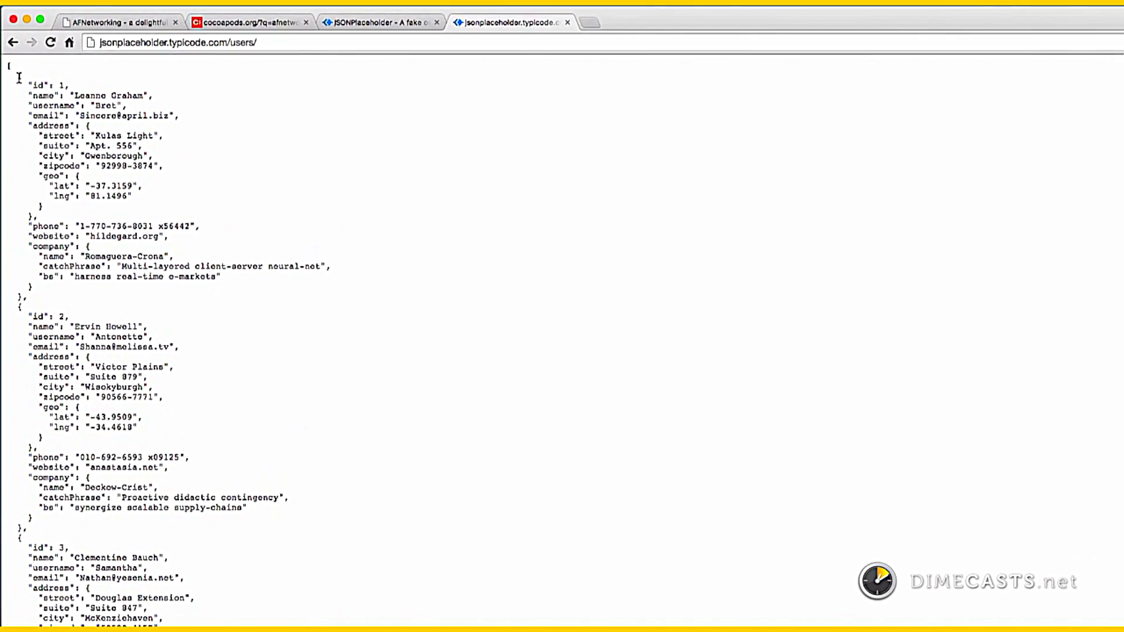
left_click_drag(18, 66, 35, 255)
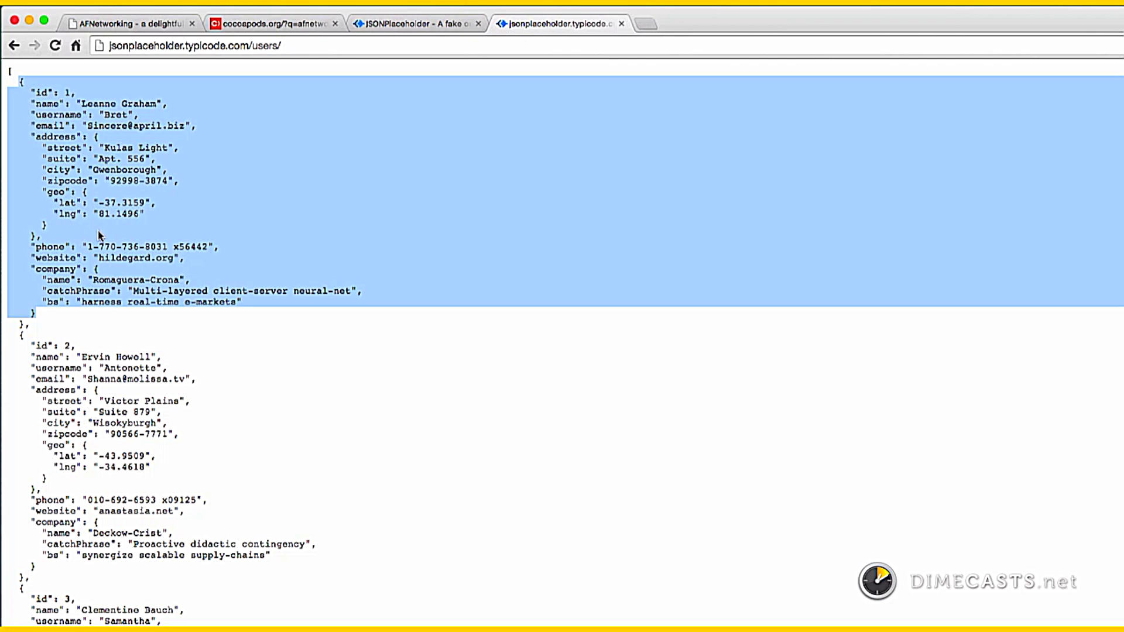
left_click(29, 21)
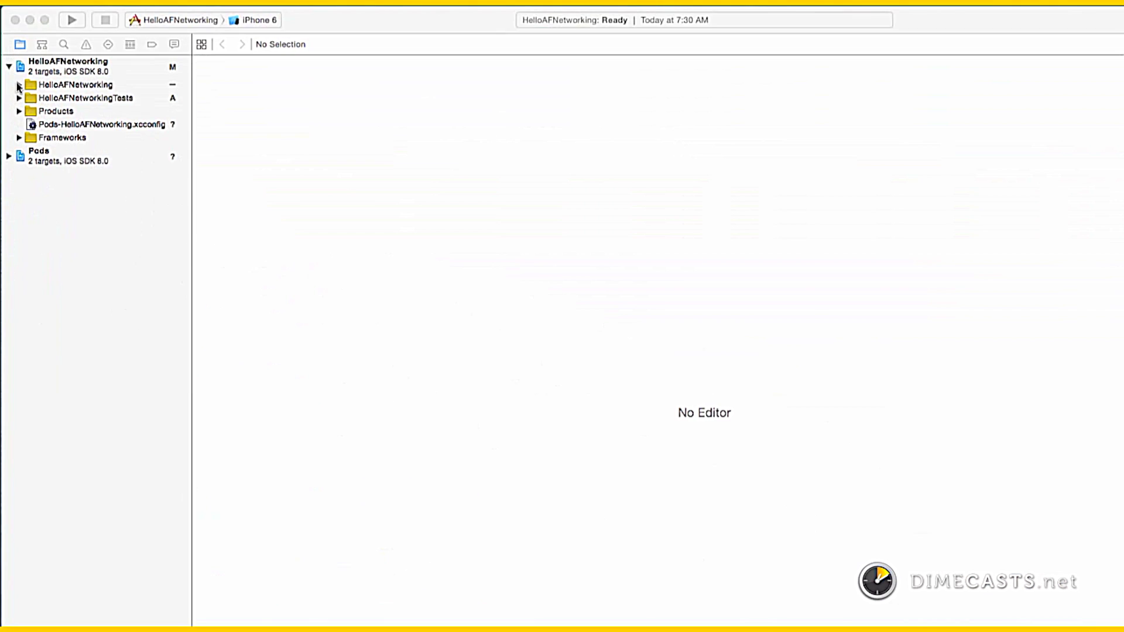
- Add a Cocoa Touch class PlaceholderUser, an NSObject subclass, to the HelloAFNetworking group
left_click(19, 85)
left_click(71, 85)
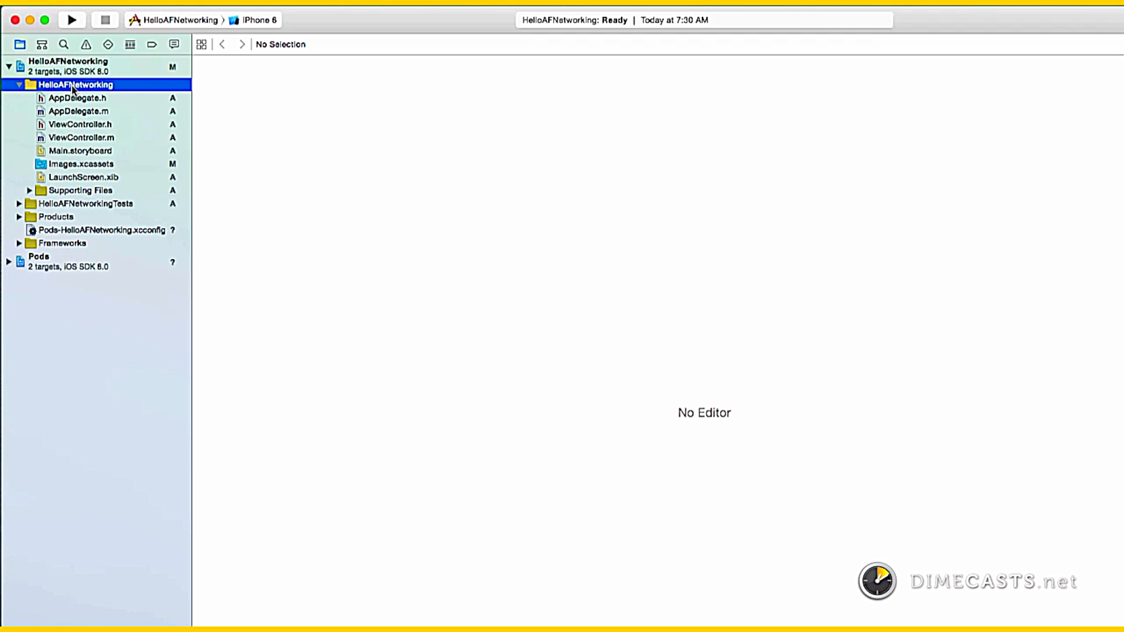
right_click(74, 85)
left_click(114, 157)
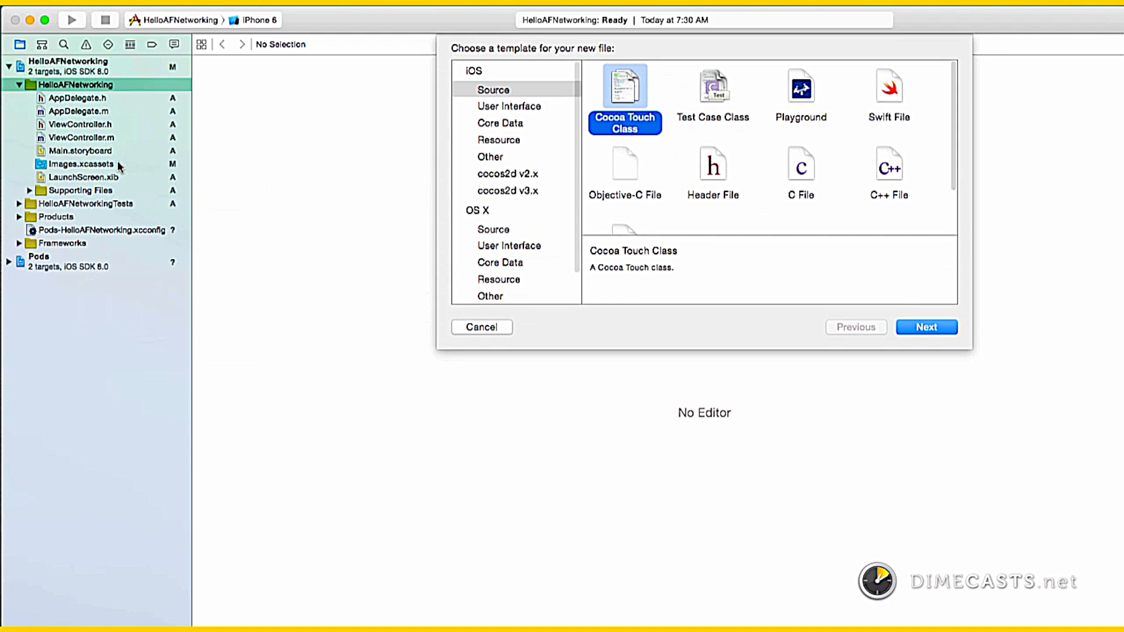
left_click(926, 327)
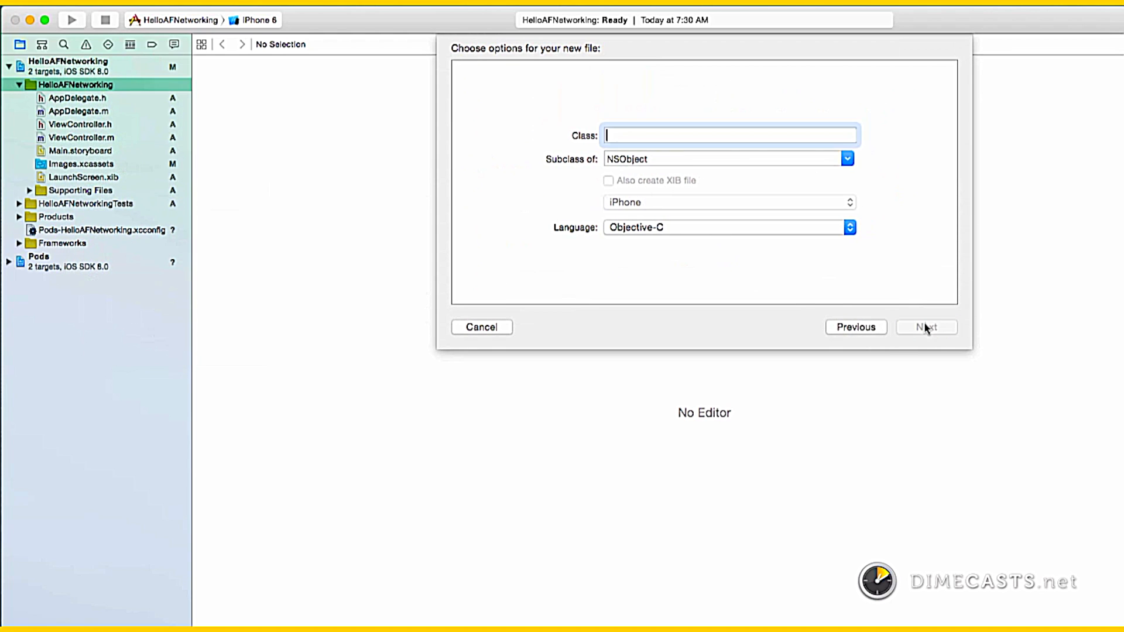
type("PlaceholderUser")
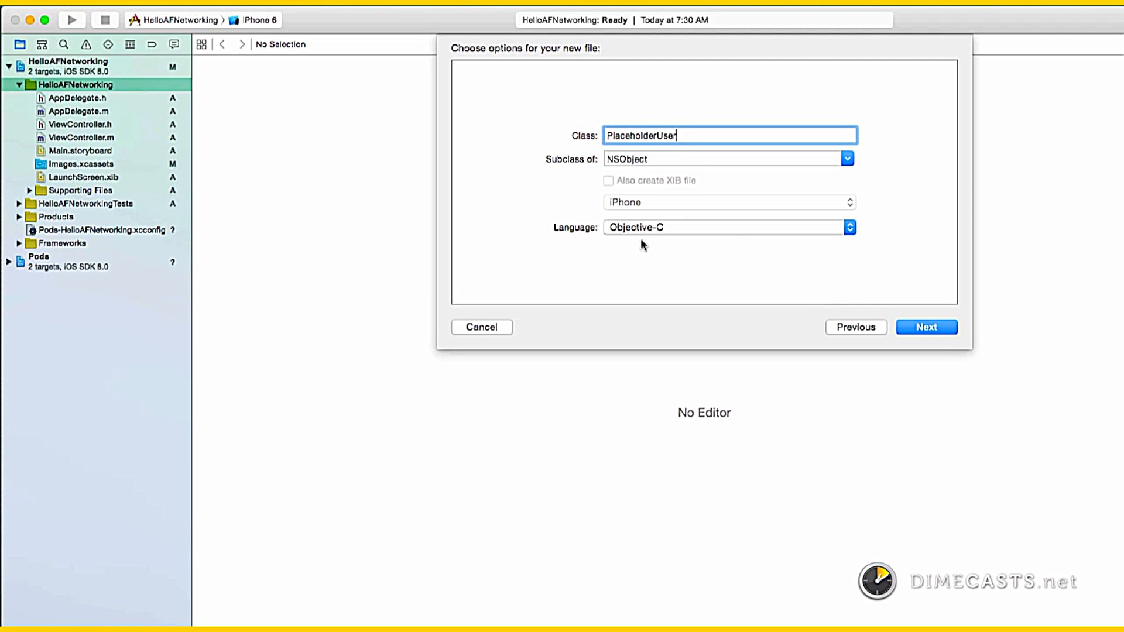
left_click(928, 328)
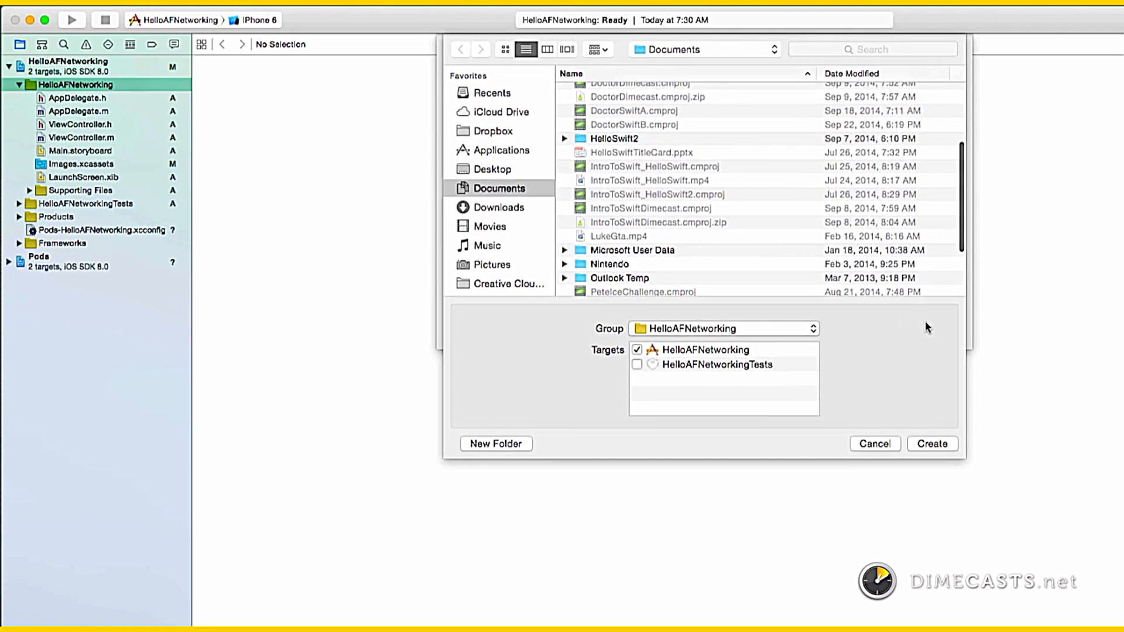
left_click(930, 444)
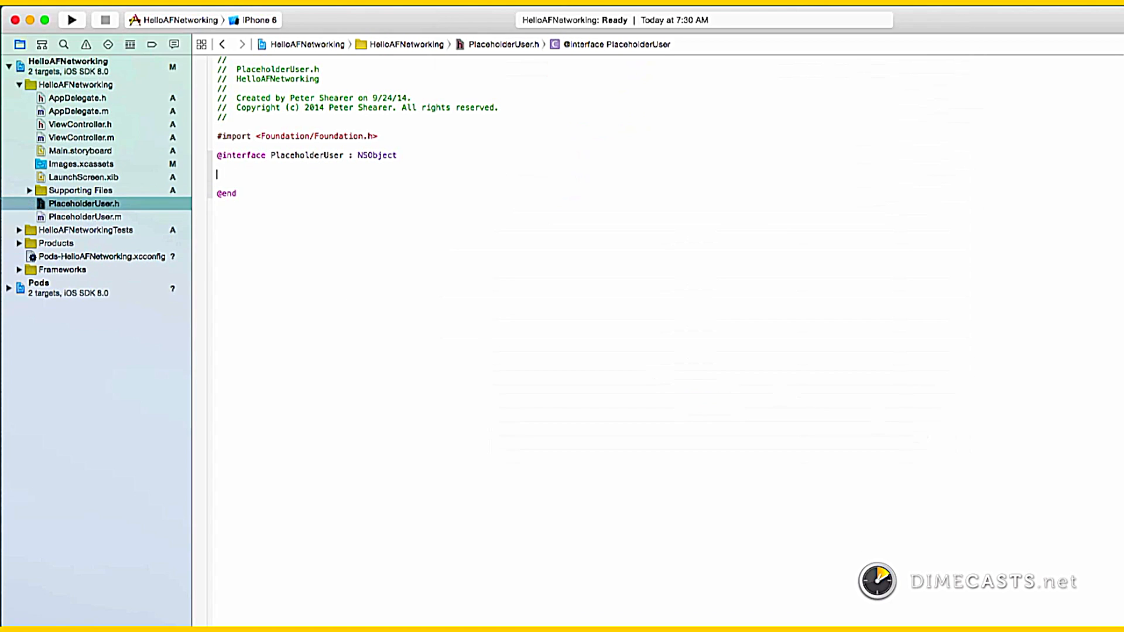
type("@property (strong, nonatomic) NSNumber *userId;")
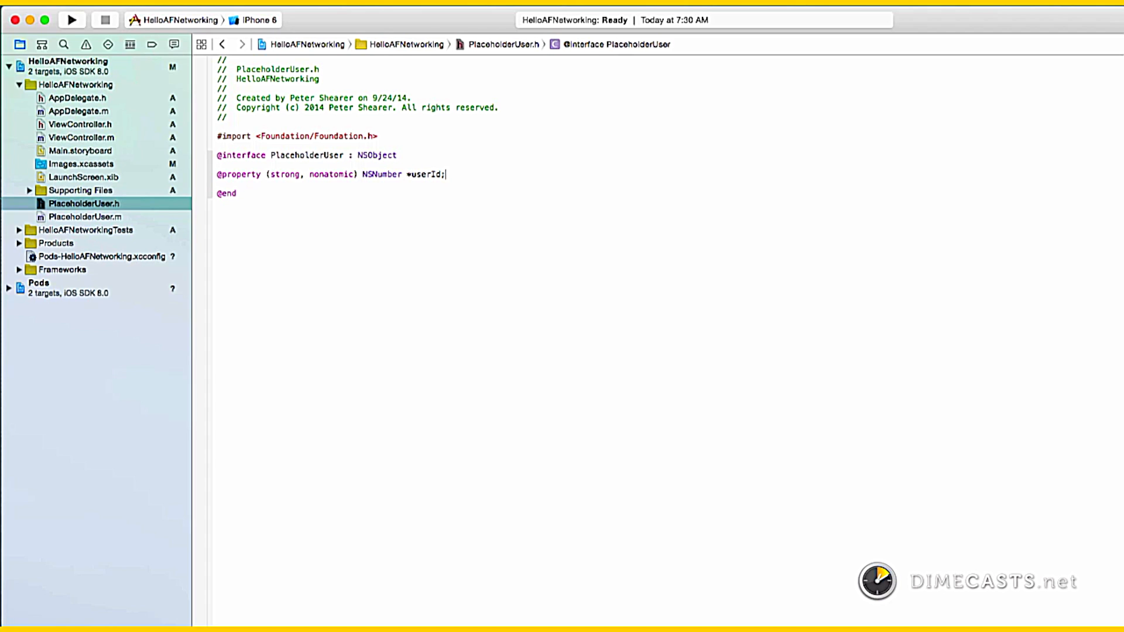
- Declare userId plus the name, userName, email, phone and website NSString properties in PlaceholderUser.h
key("super+s")
type("@property (strong, nonatomic) NSString *name; @property (strong, nonatomic) NSString *userName; @property (strong, nonatomic) NSString *email; @property (strong, nonatomic) NSString *phone; @property (strong, nonatomic) NSString *website;")
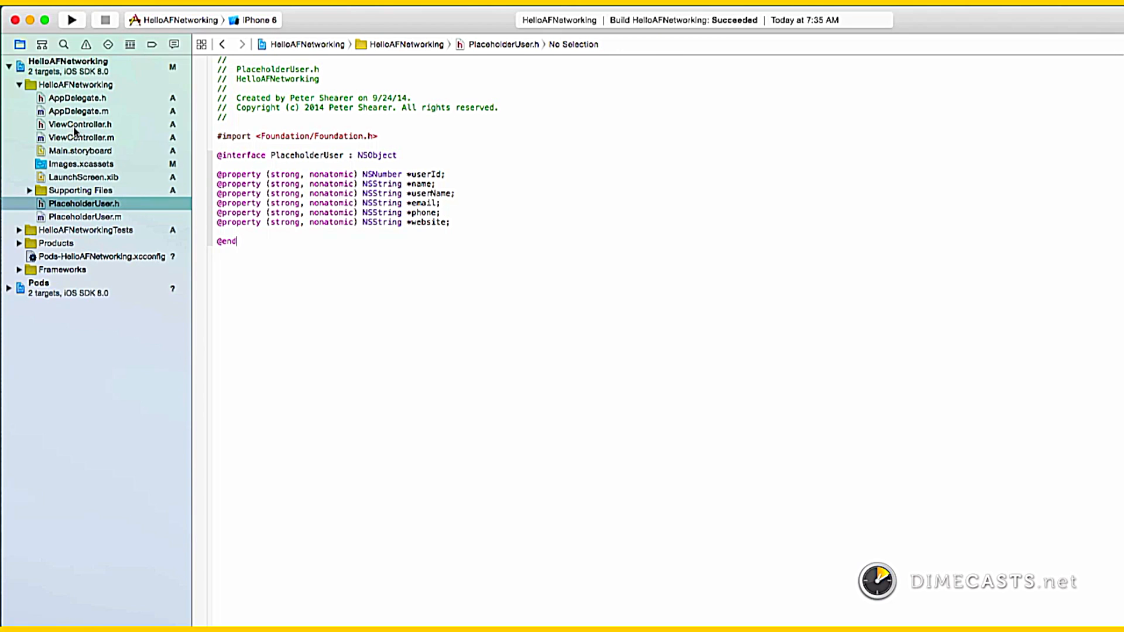
- Import AFNetworking.h in ViewController.m and start getUsers with the jsonplaceholder users urlString
left_click(83, 138)
type("#")
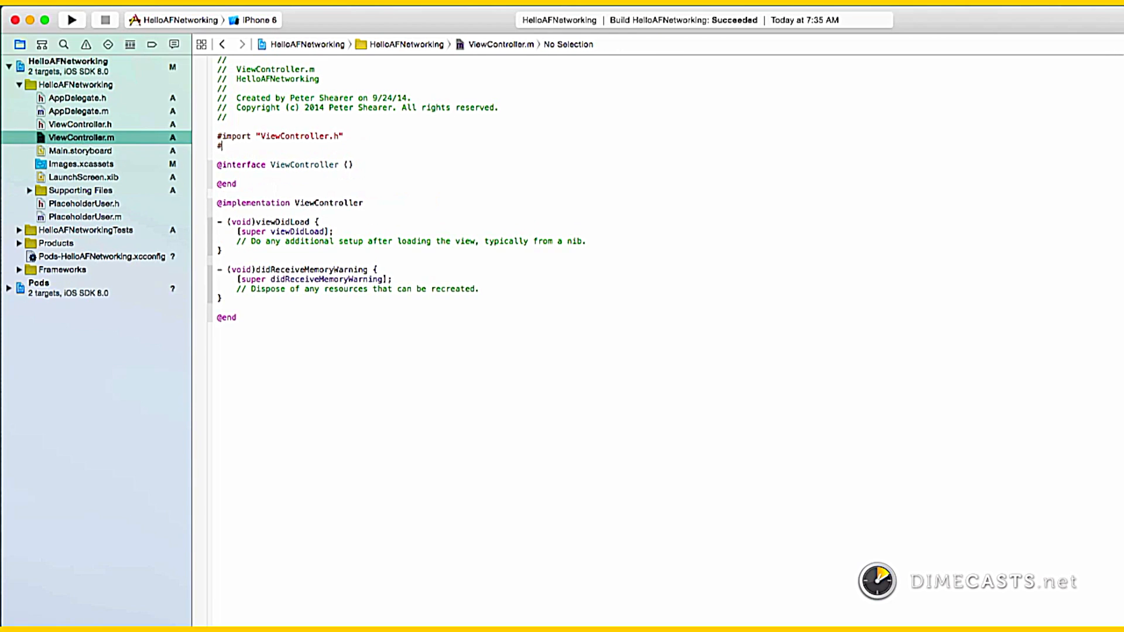
type("import \"AFNetworking.h\"")
left_click(230, 260)
type("- (void) ")
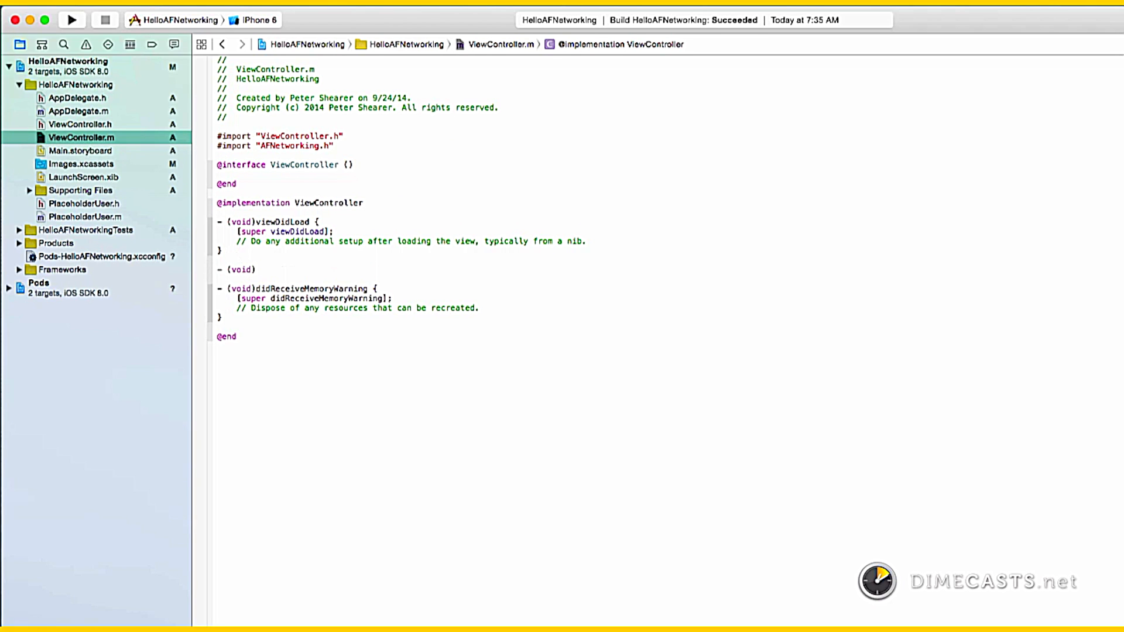
type("getUsers")
type("{ ")
type("NSString *urlString = ")
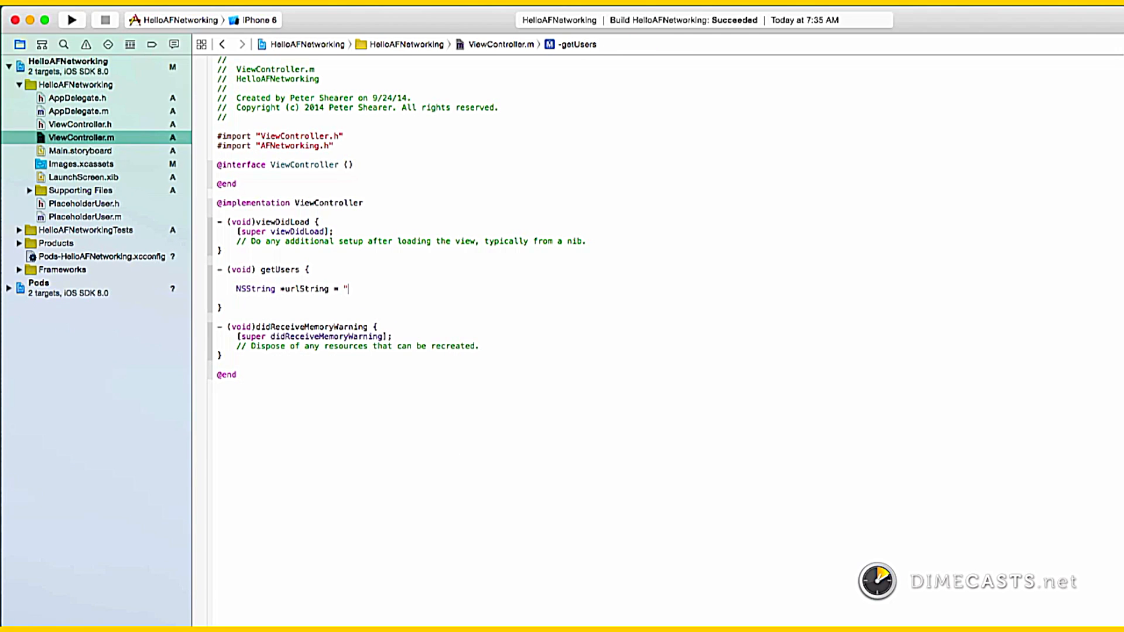
type("@\"http://jsonplaceholder.typicode.com/users/\";")
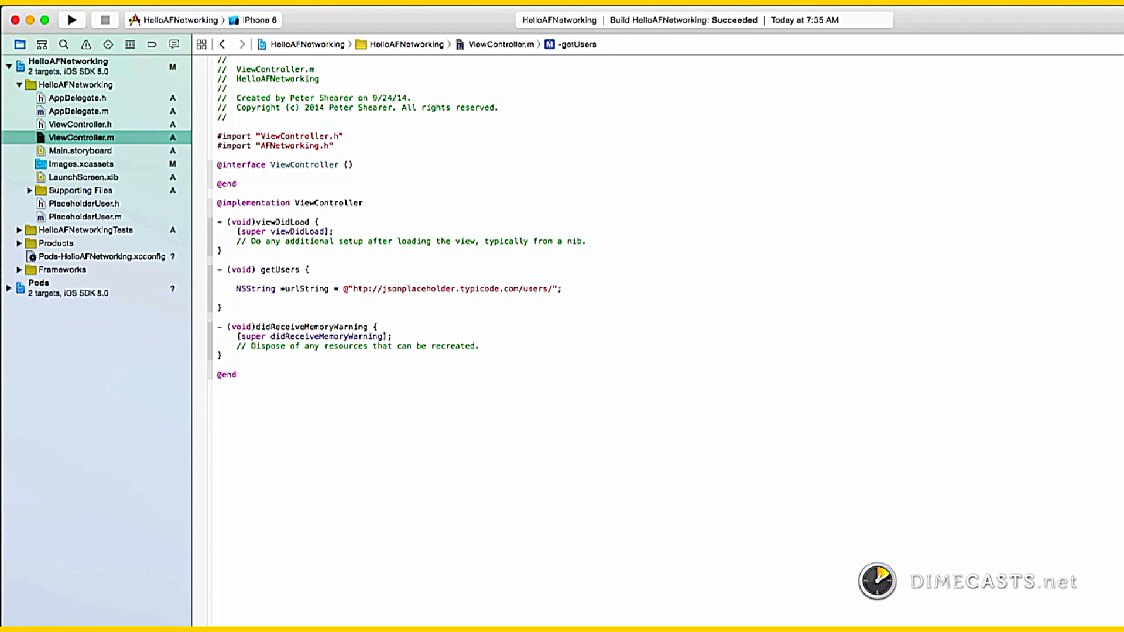
left_click(358, 288)
type("/")
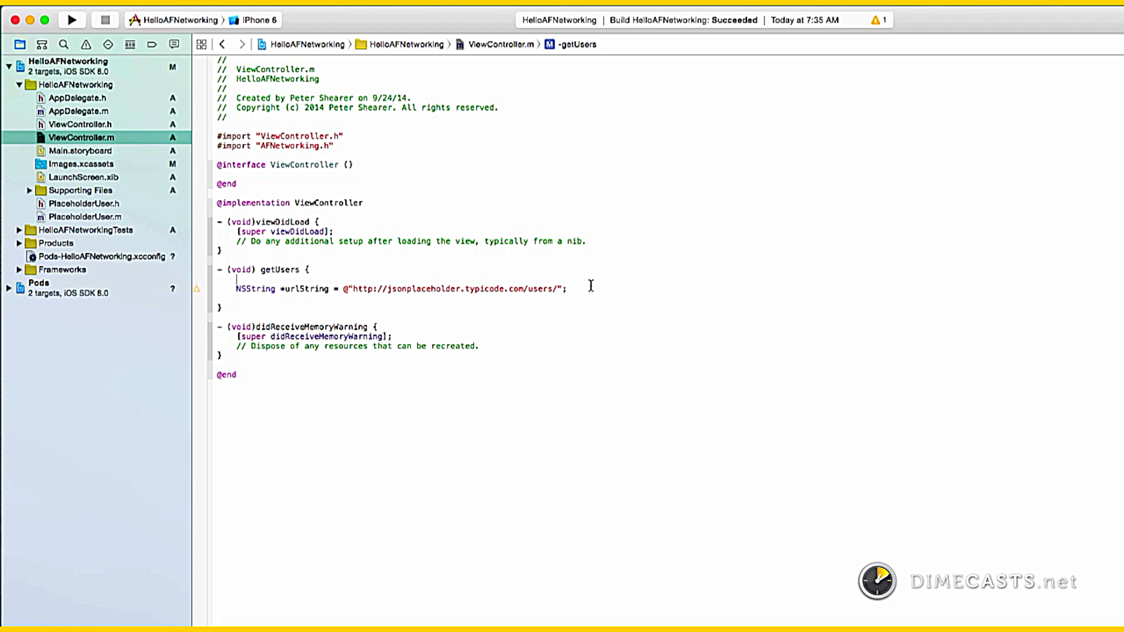
left_click(582, 292)
key("Return")
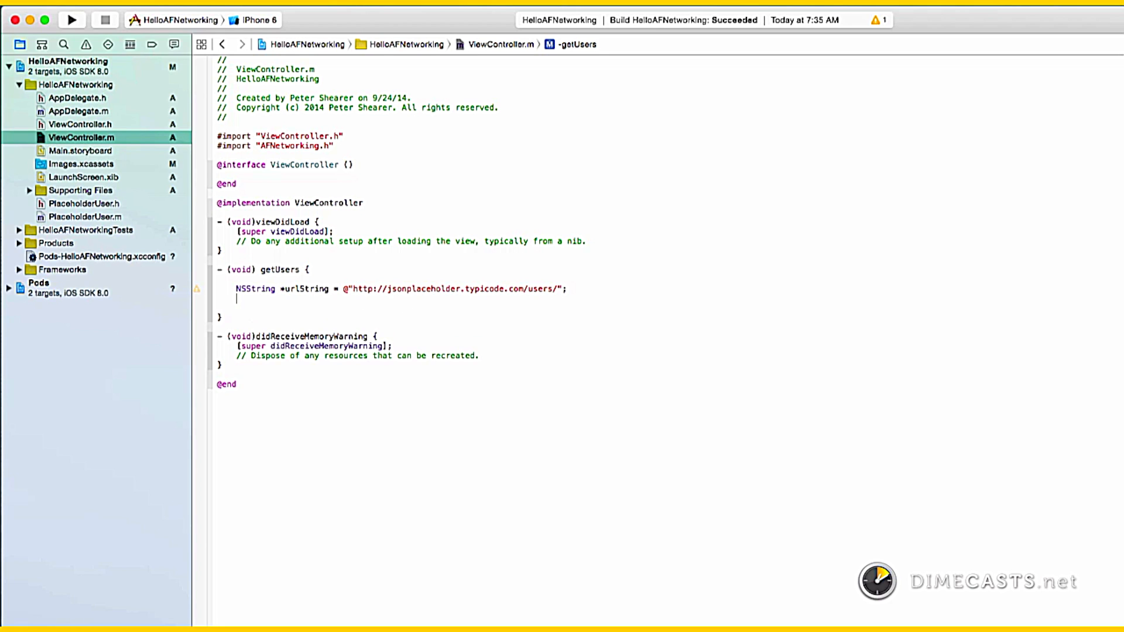
type("NSU")
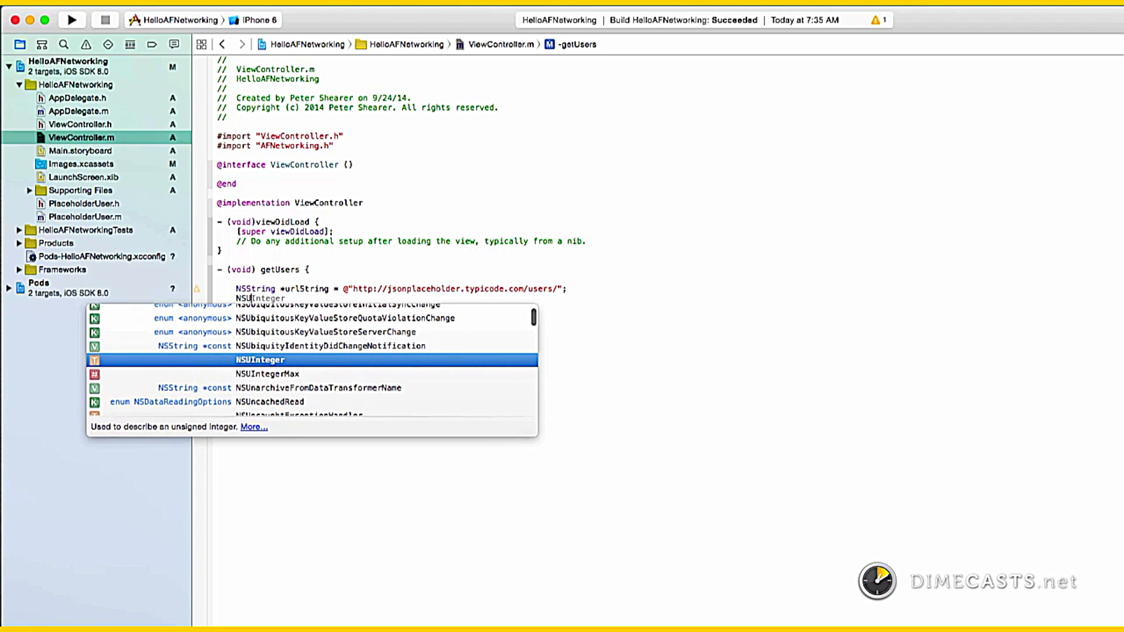
type("RL *url = [N")
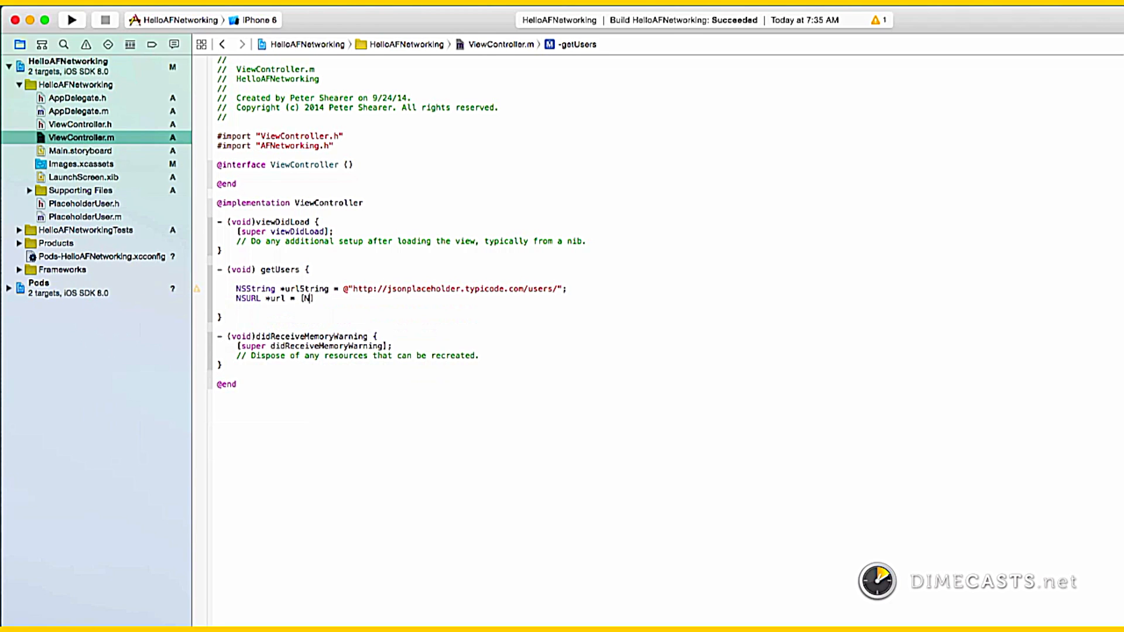
type("SURL ")
type("URLWith")
- Build an NSURL from urlString and an NSURLRequest from that URL inside getUsers
key("Tab")
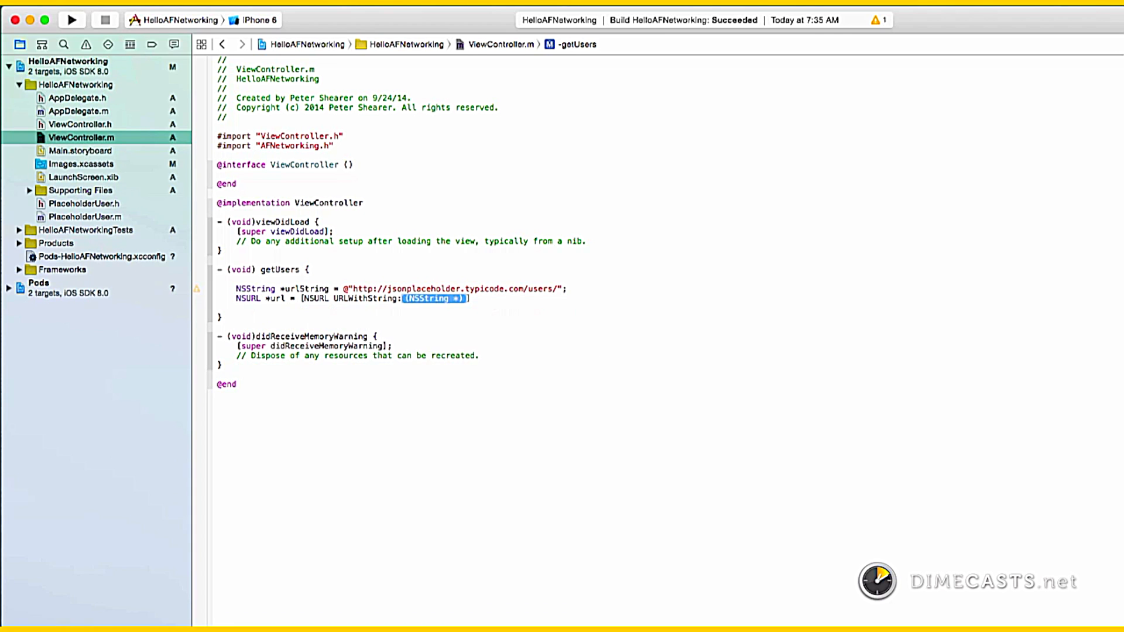
type("url")
key("Tab")
type("];")
key("Return")
type("N")
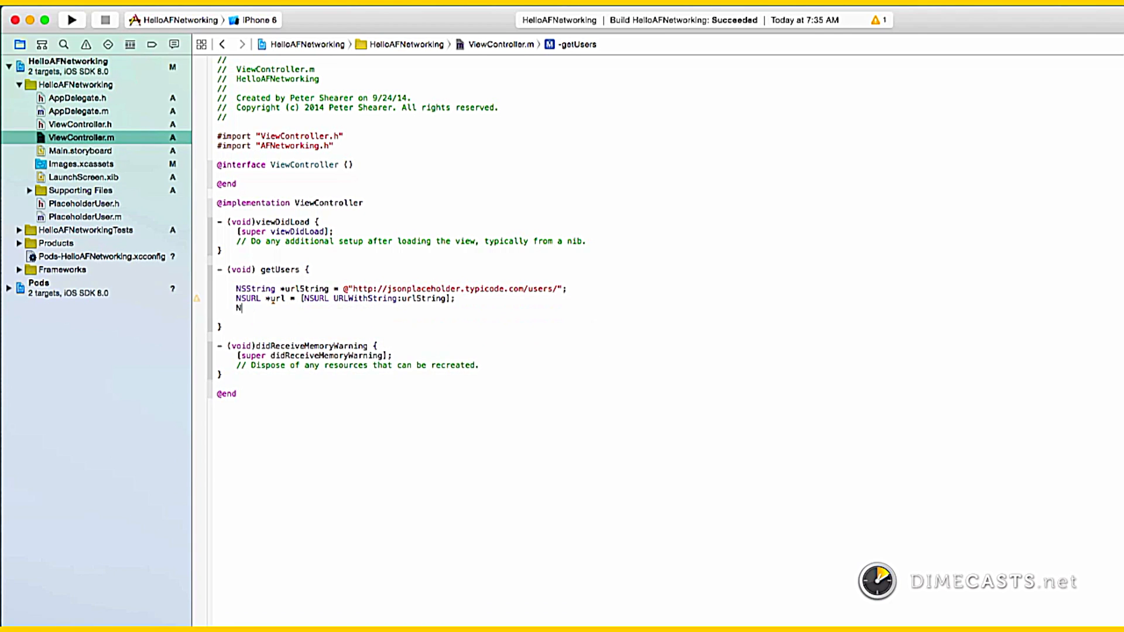
type("SS")
type("URLR")
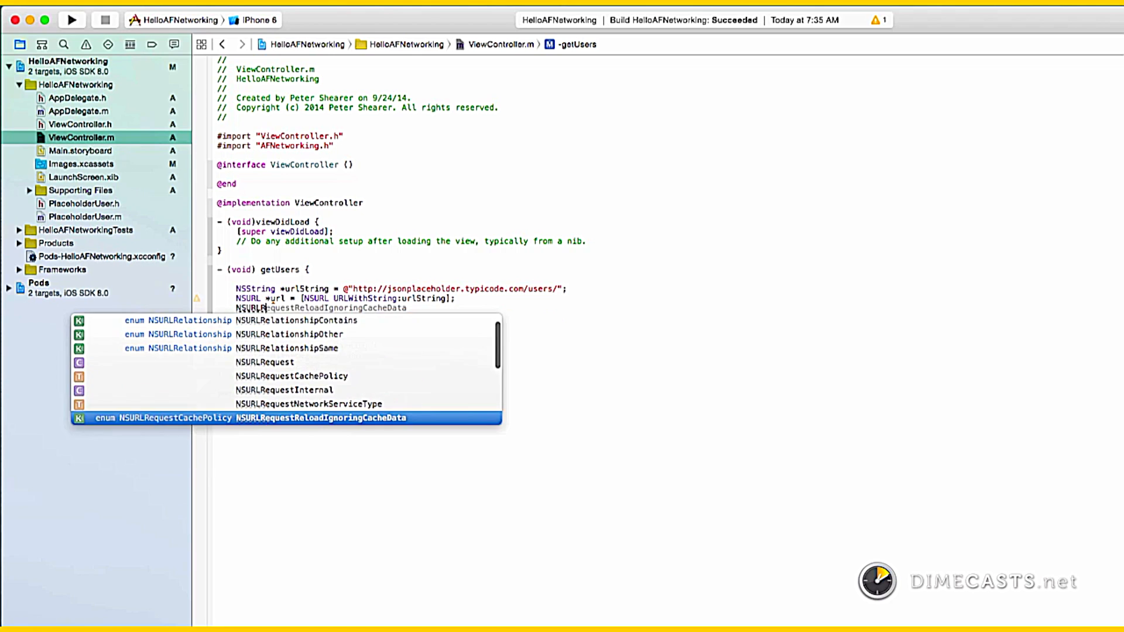
key("Tab")
type("*request = [NSURLRequest req")
key("Tab")
type("u")
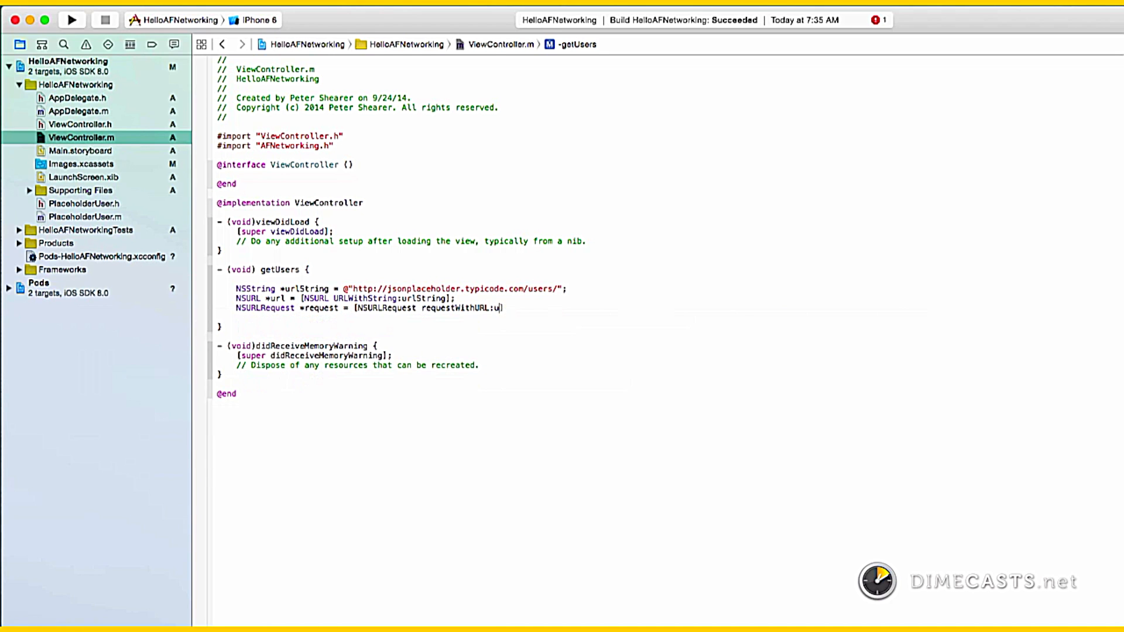
type("rl")
key("Tab")
type("];")
key("Return")
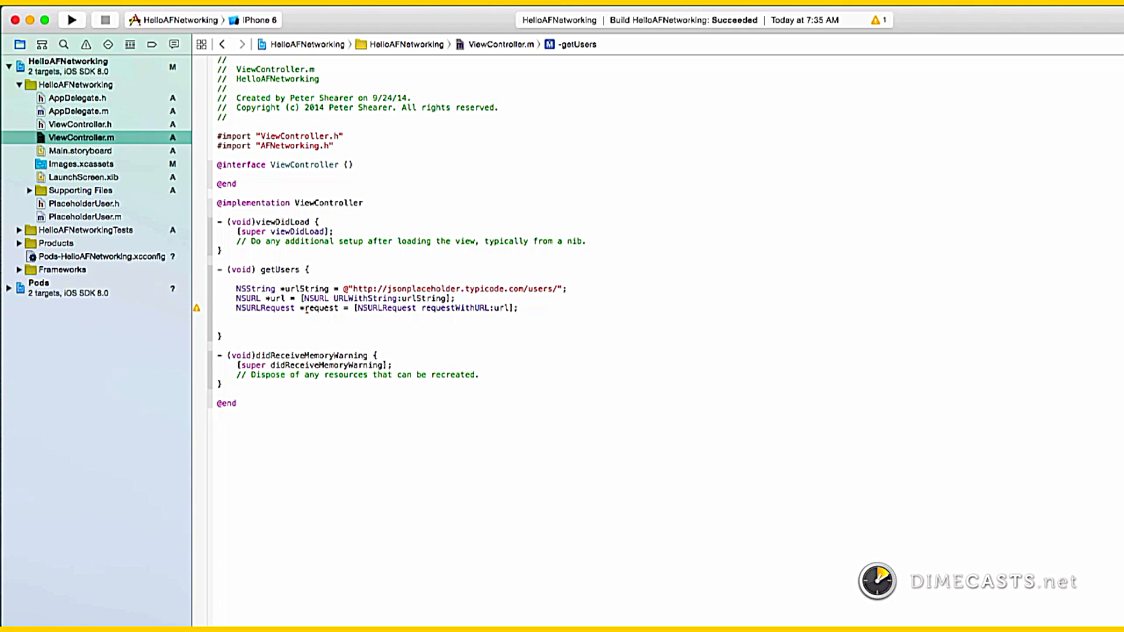
key("Return")
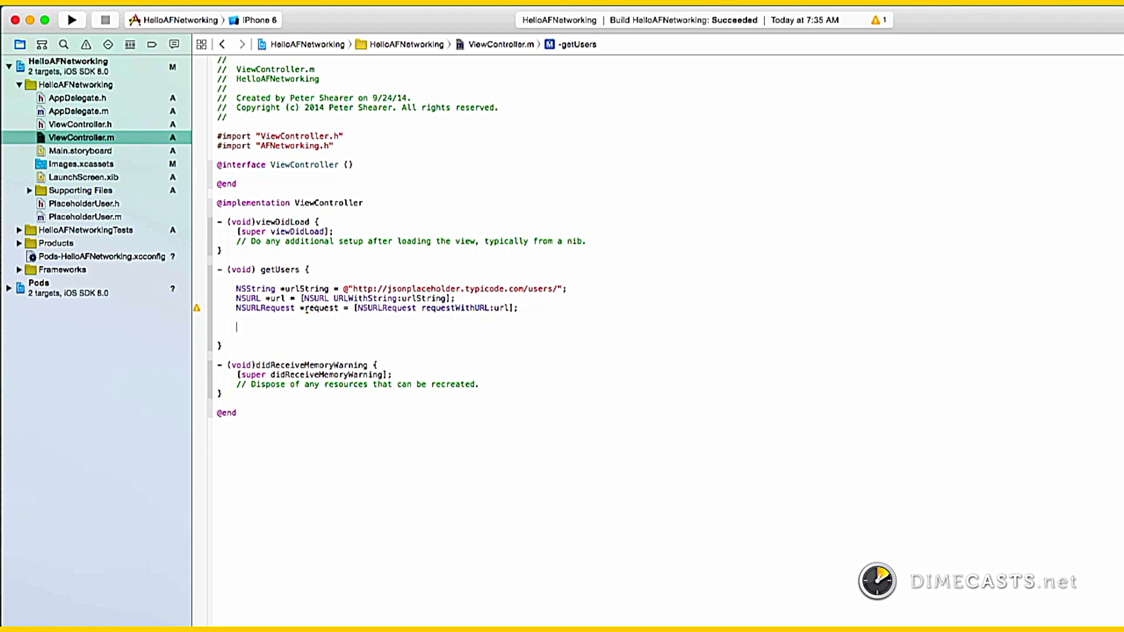
type("AFH")
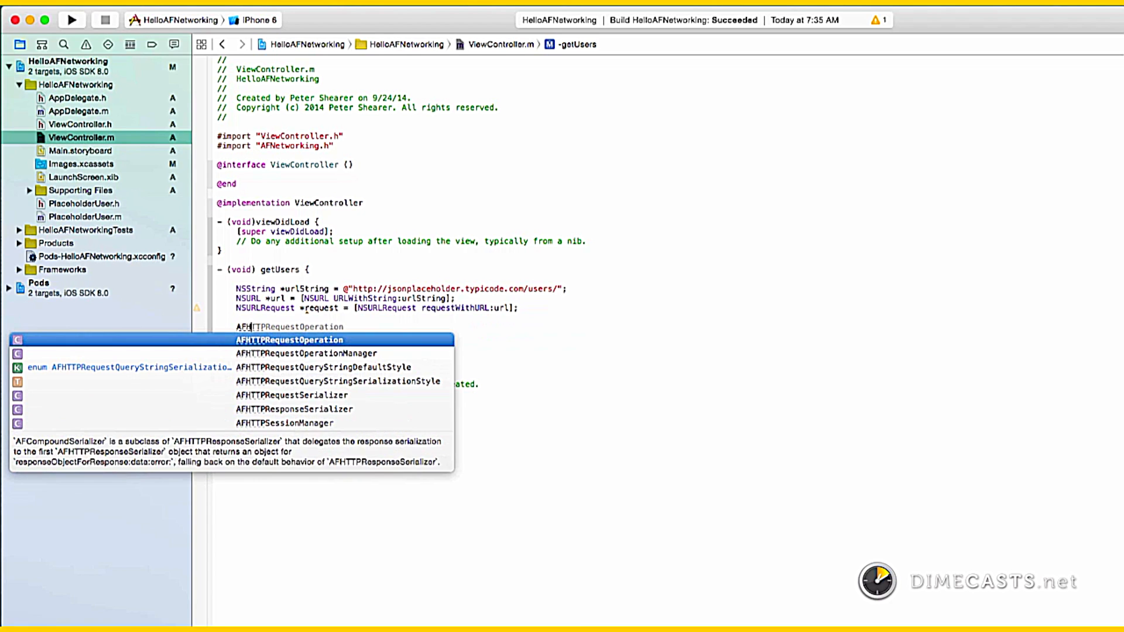
type("TTPR")
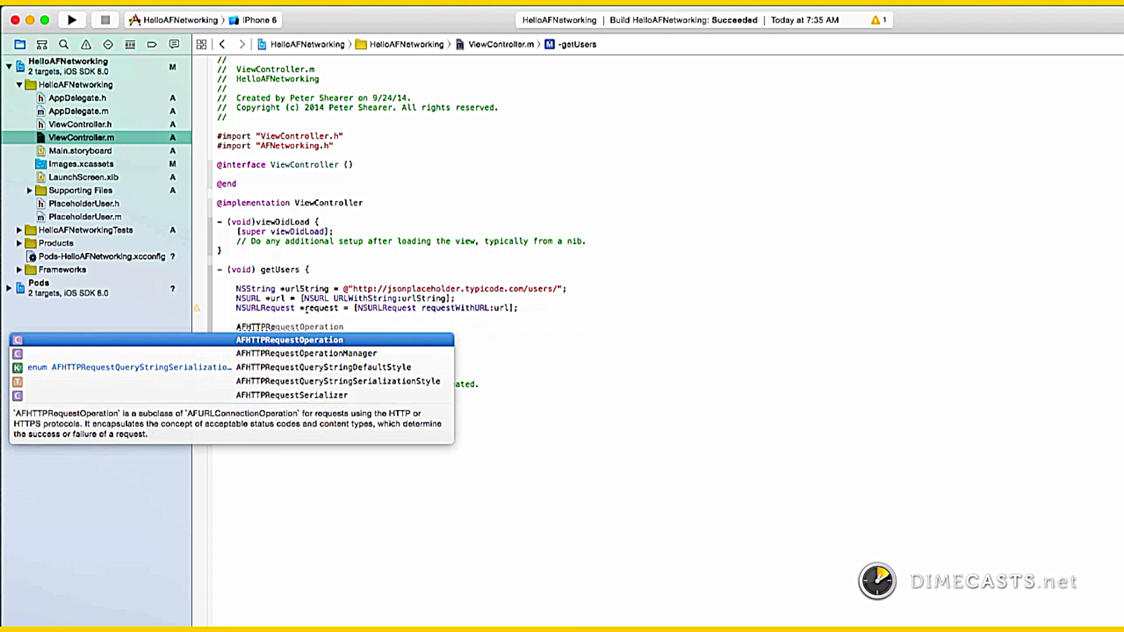
- Create the AFHTTPRequestOperation with alloc initWithRequest:request in getUsers
key("Tab")
type("*operation = [[AFH")
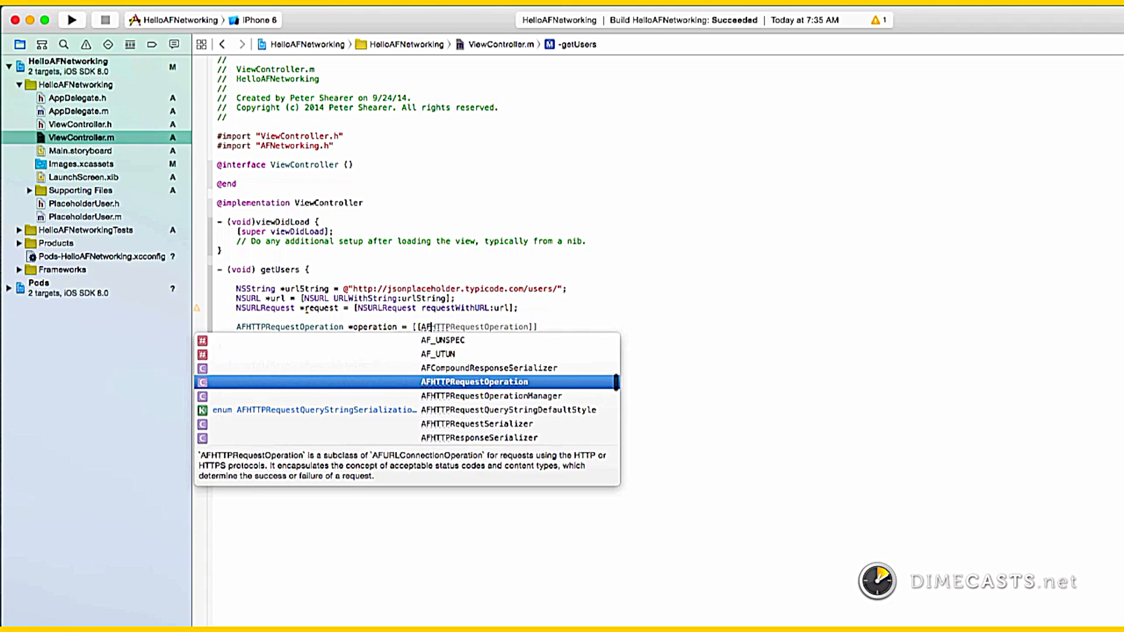
key("Tab")
type("alloc")
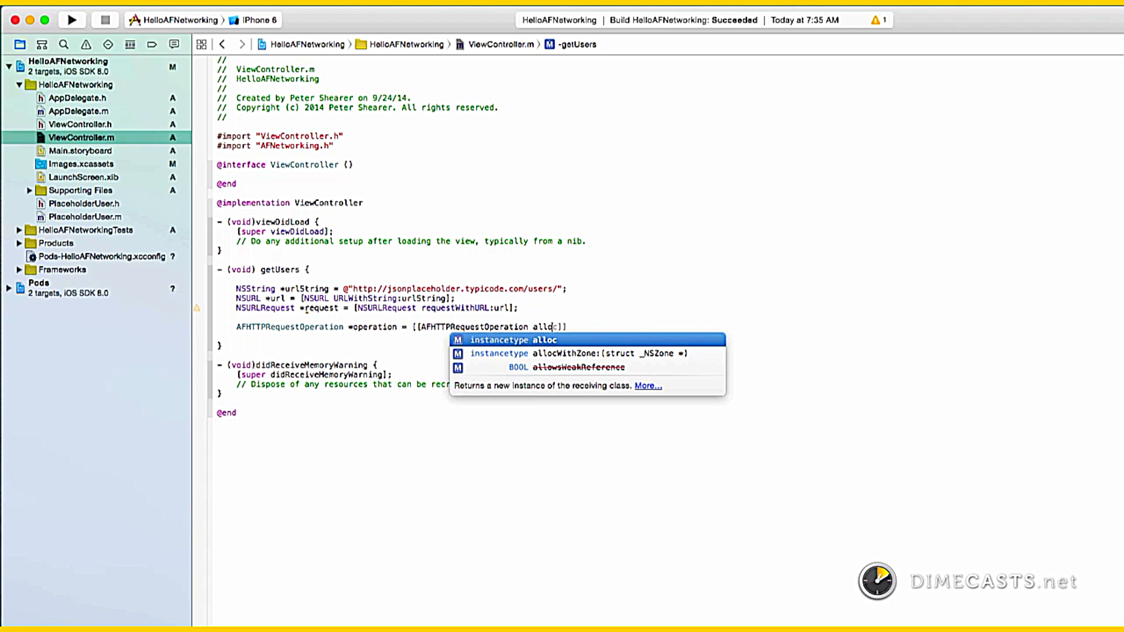
key("Tab")
type("] i")
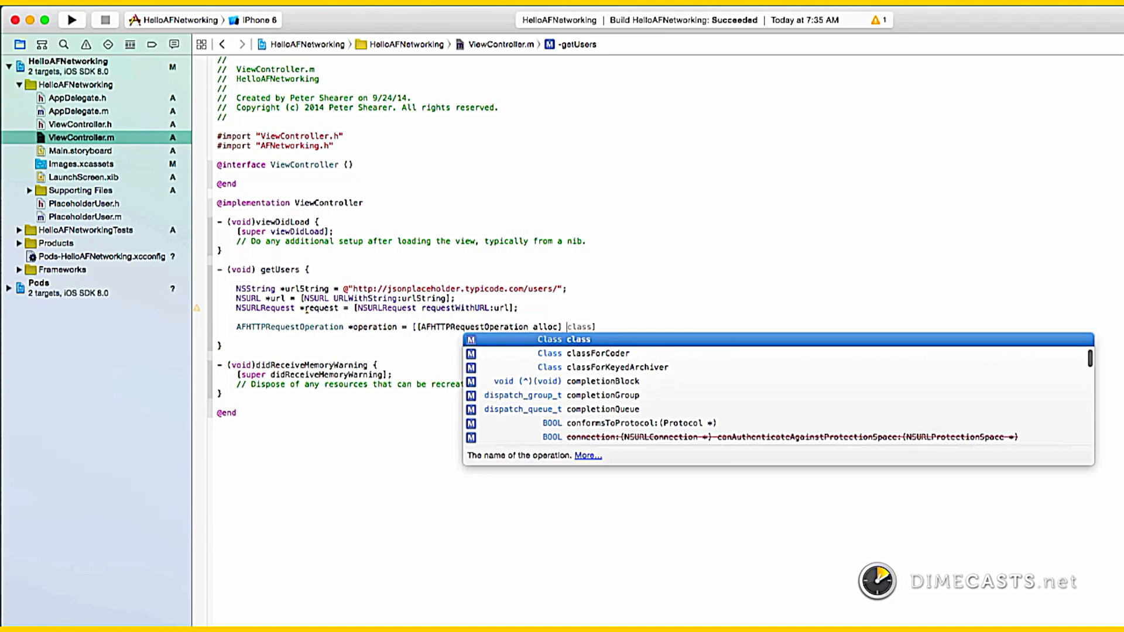
type("nitWit")
key("Tab")
type("request];")
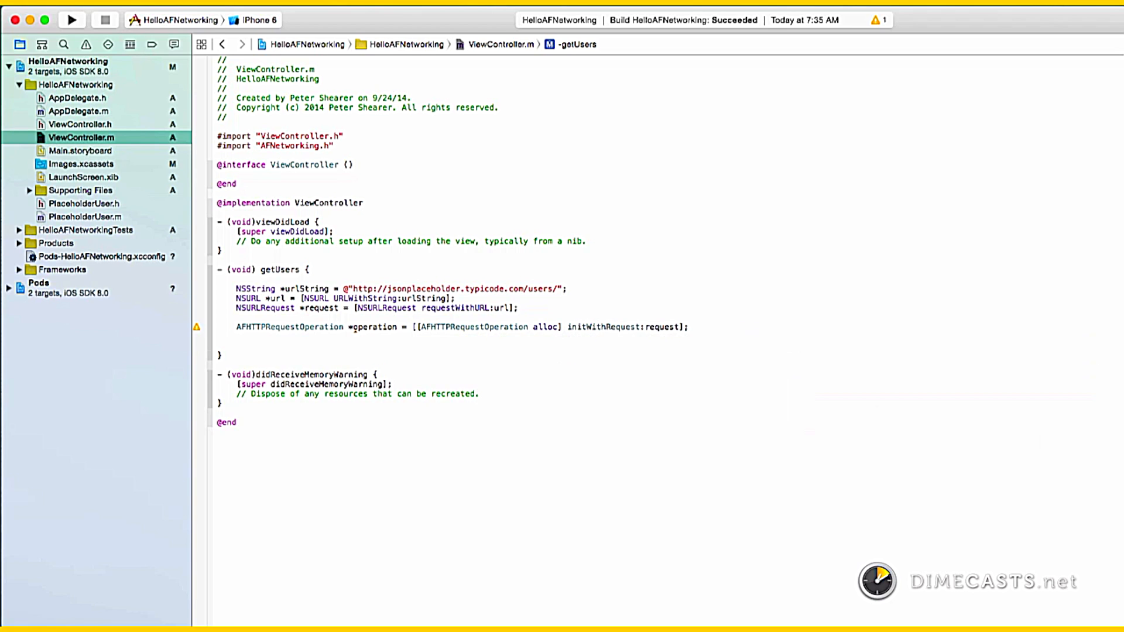
key("Return")
type("ope")
- Assign operation.responseSerializer = [AFJSONResponseSerializer serializer];
key("Tab")
type(".re")
type("sponseSe")
key("Tab")
type("= [AFJ")
key("Tab")
type("se")
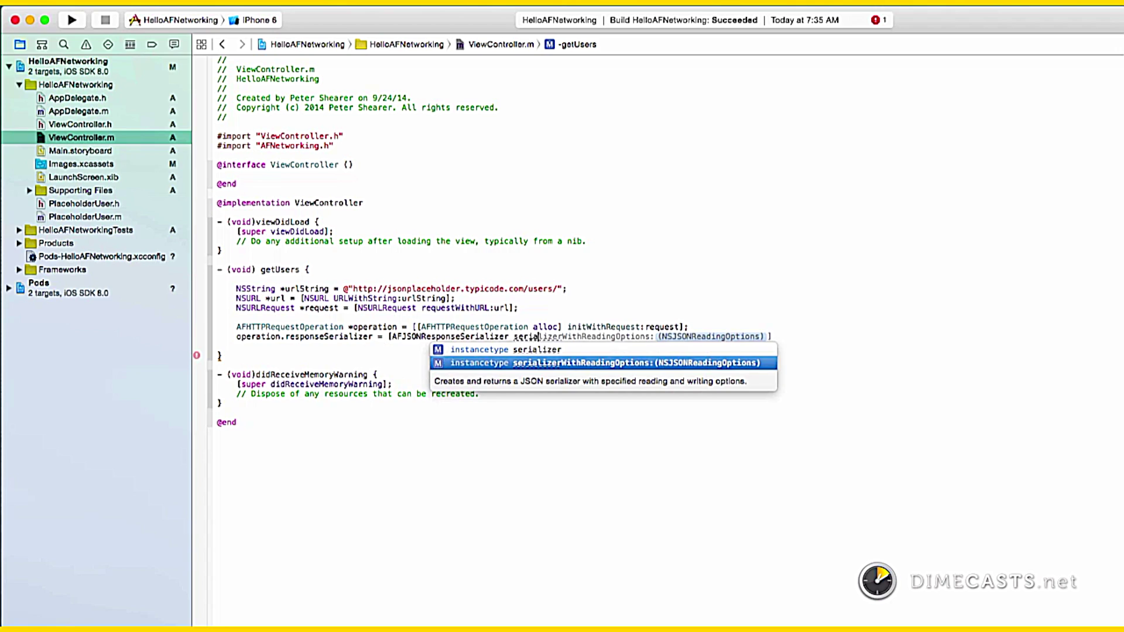
key("Tab")
type("];")
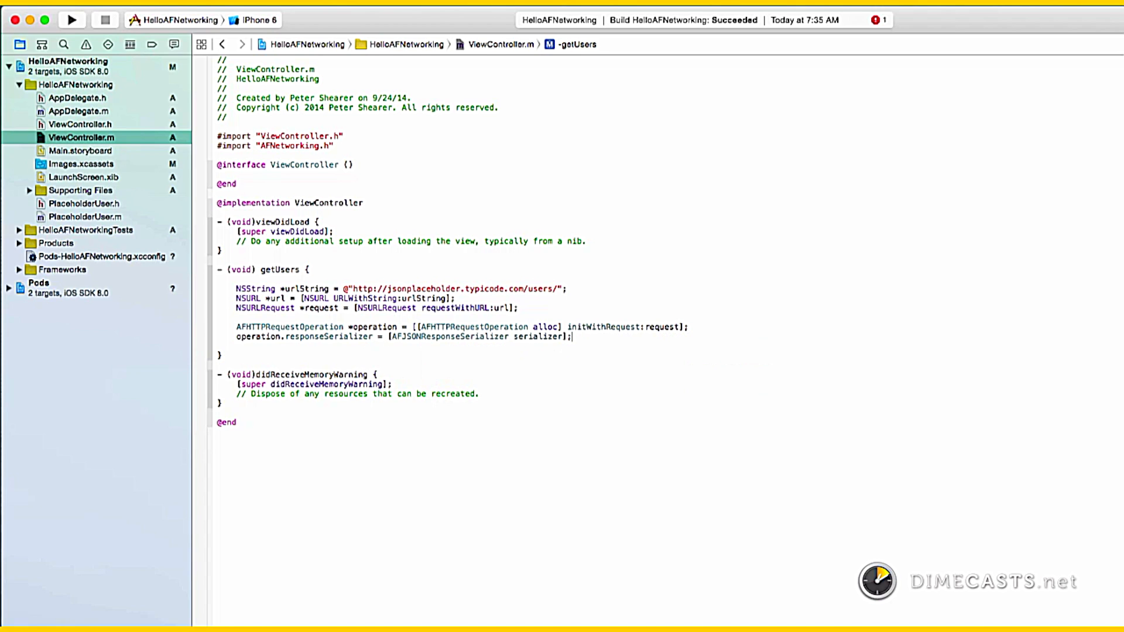
key("Return")
key("Return")
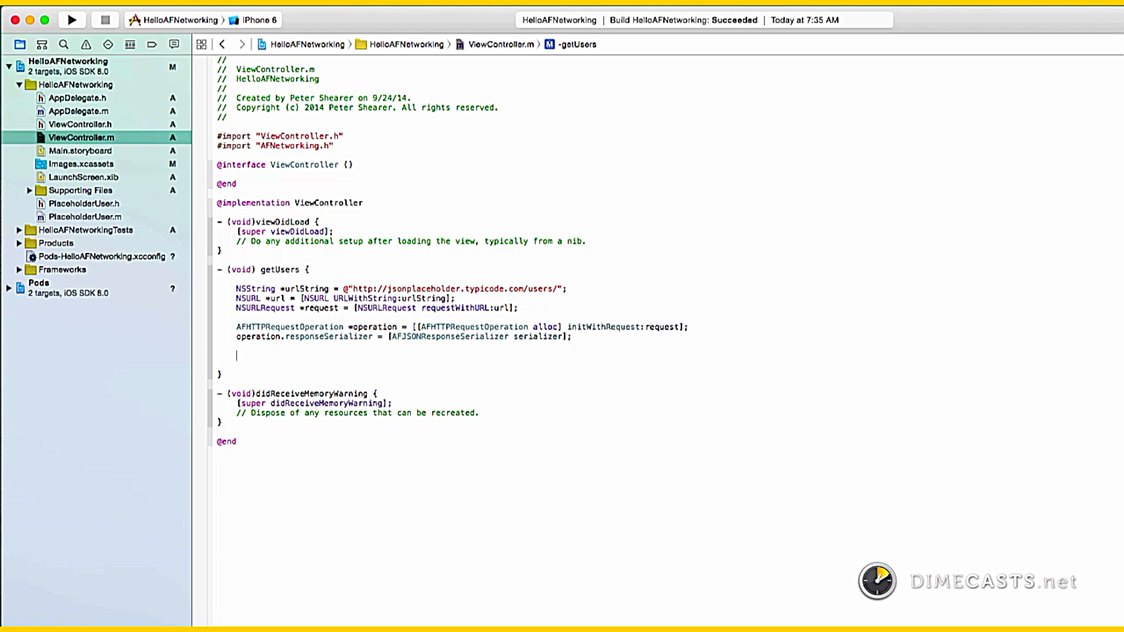
type("[oper")
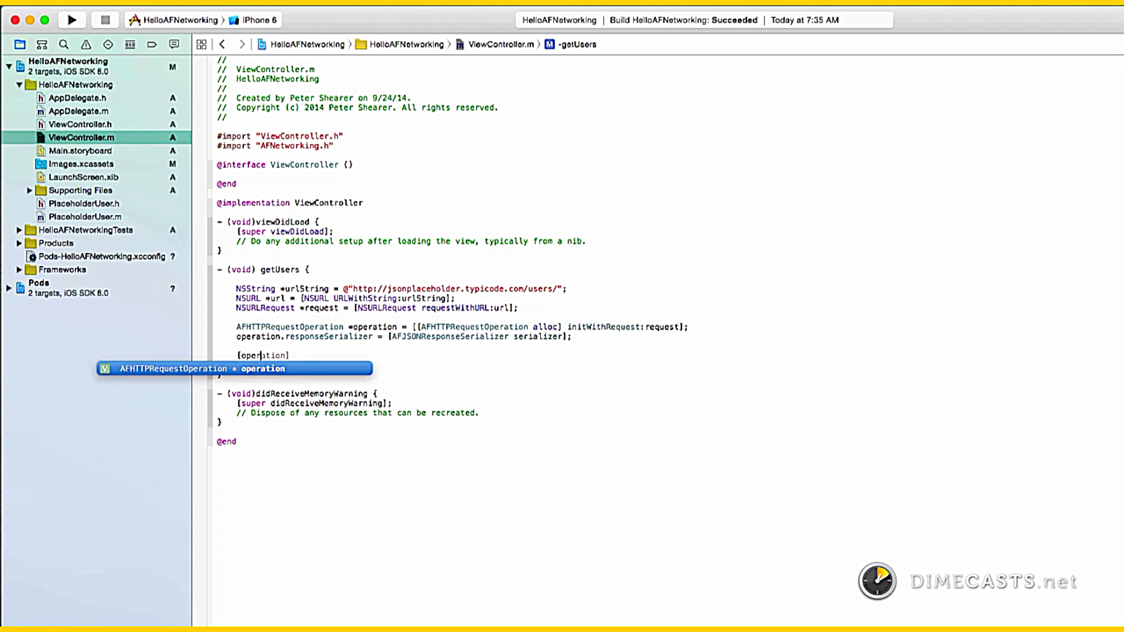
type("ation set")
- Add setCompletionBlockWithSuccess:failure: to the operation with both block bodies expanded
key("Return")
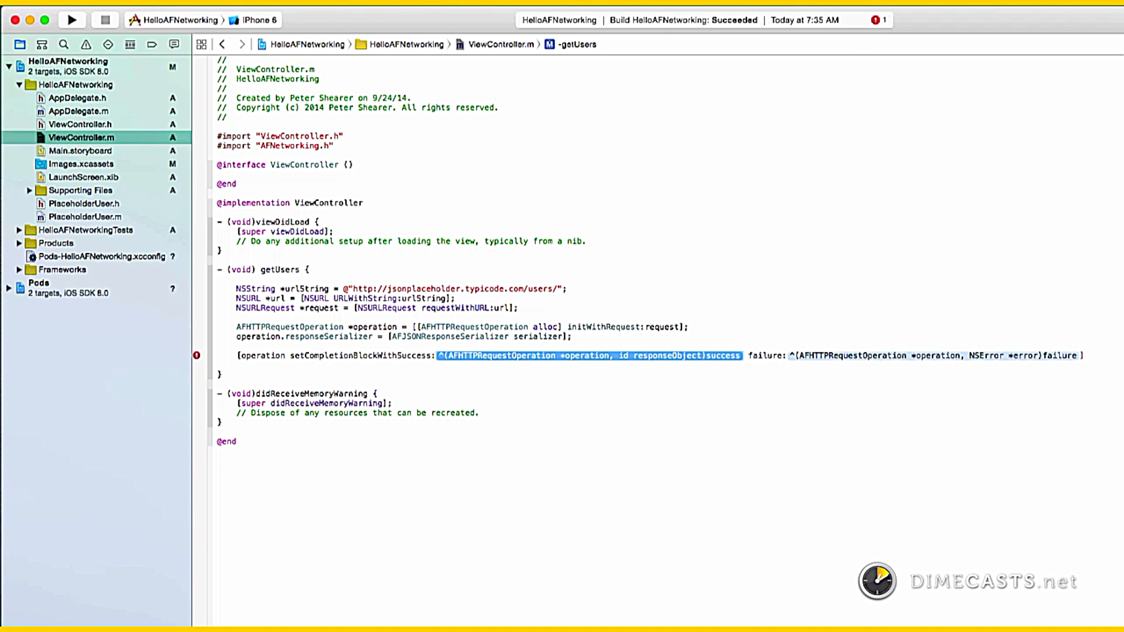
key("Return")
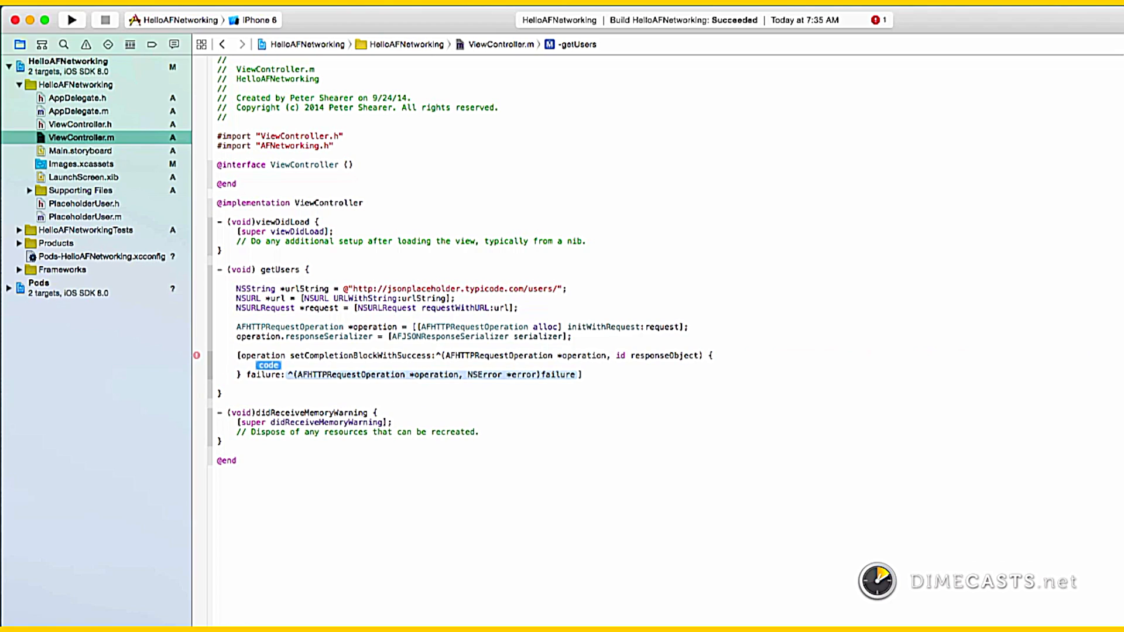
type("//success")
key("Tab")
key("Return")
type("// failure")
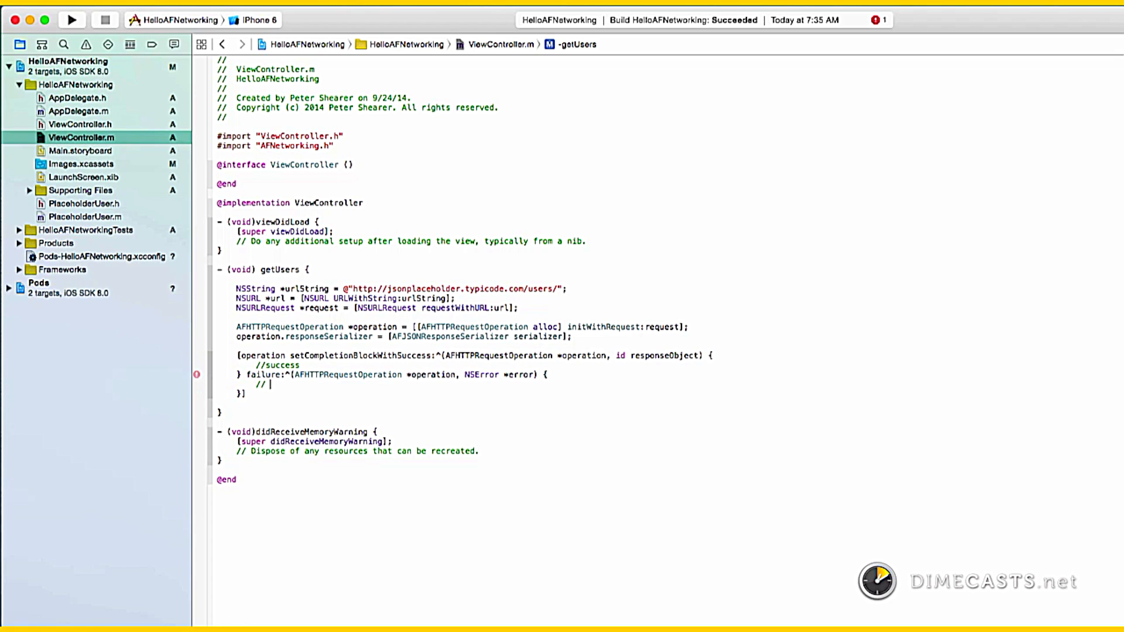
- Review the success block's parameters and select the //success comment for removal
left_click(435, 354)
left_click_drag(442, 354, 706, 356)
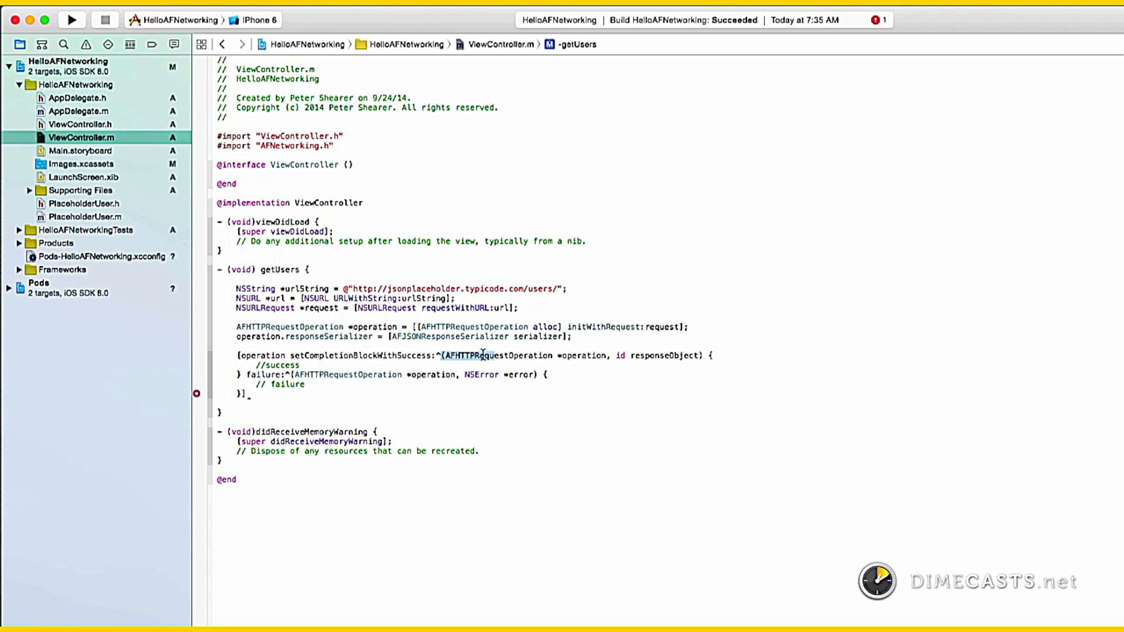
left_click(565, 369)
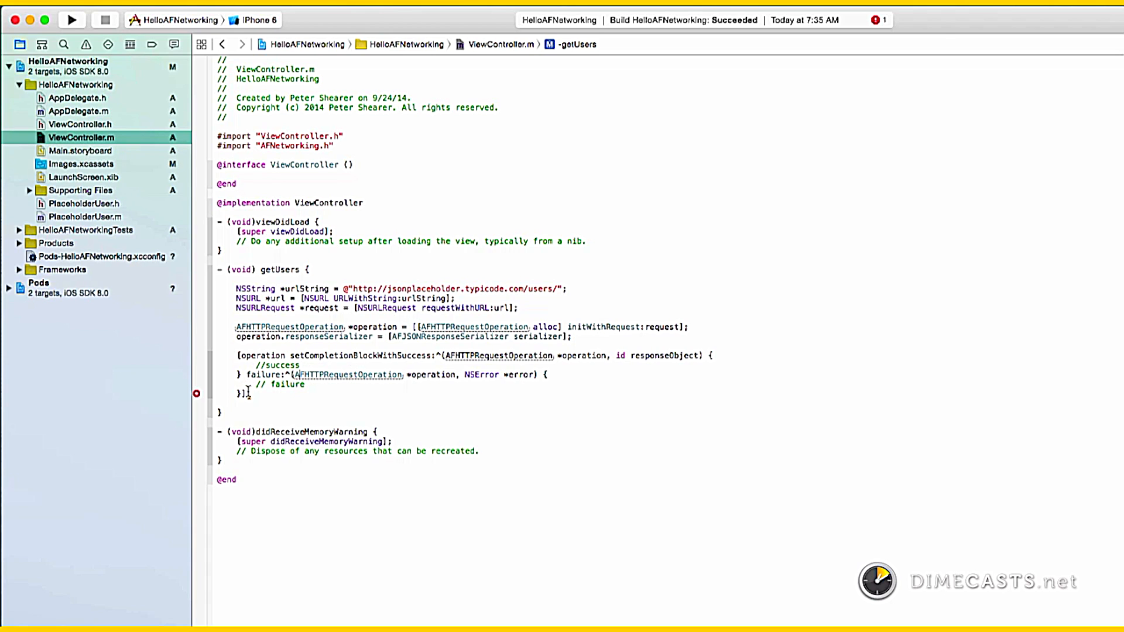
left_click_drag(256, 366, 298, 365)
- Add NSDictionary *dict = (NSDictionary*)responseObject; and NSLog(@"This failed because %@", error.description);
key("BackSpace")
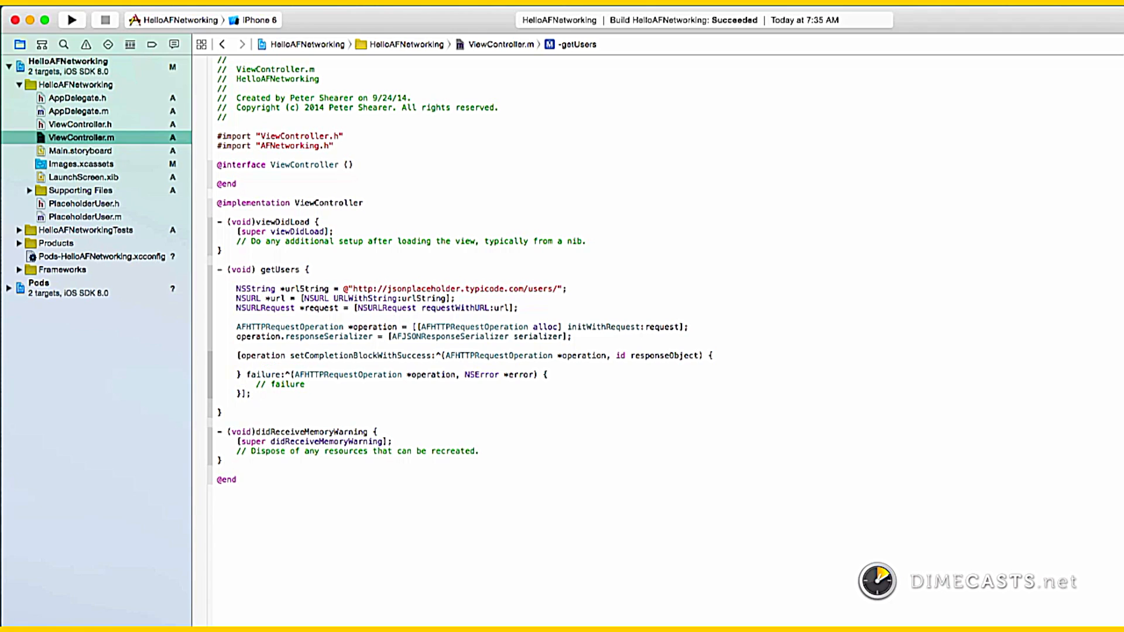
type("NSDictionary *dict =")
type(" (NSDictionary*)resp")
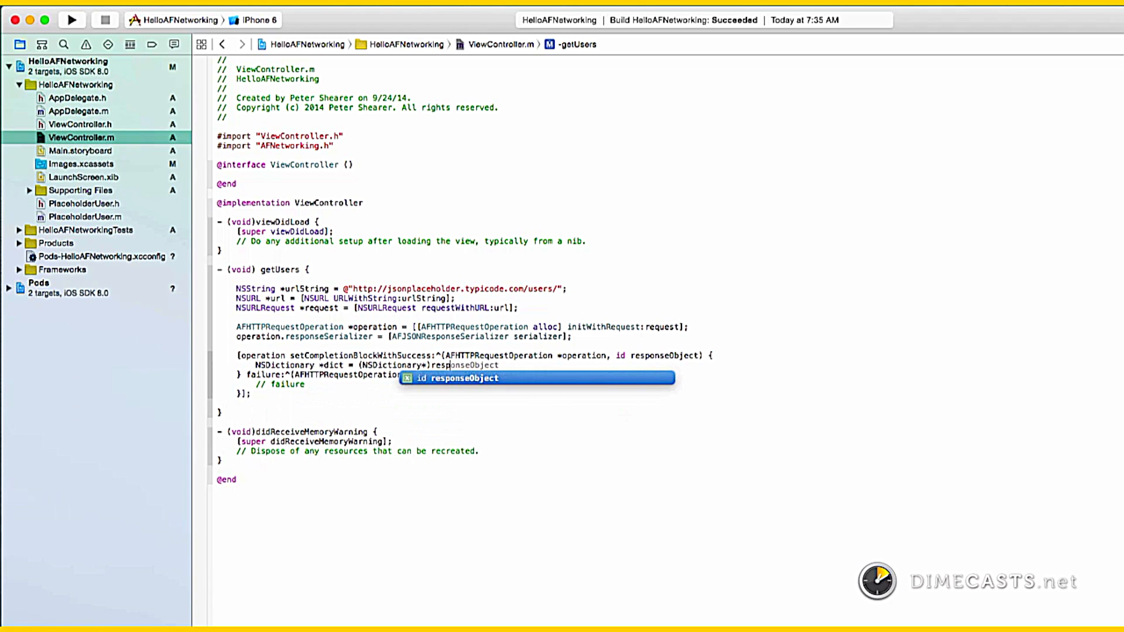
type("onseObject;")
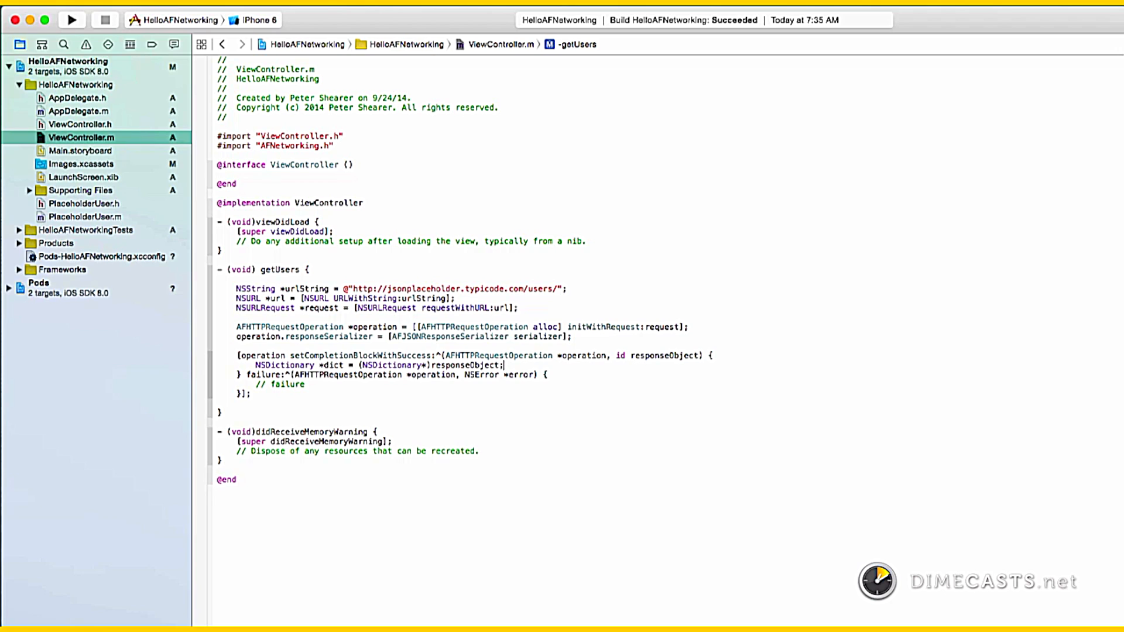
key("Return")
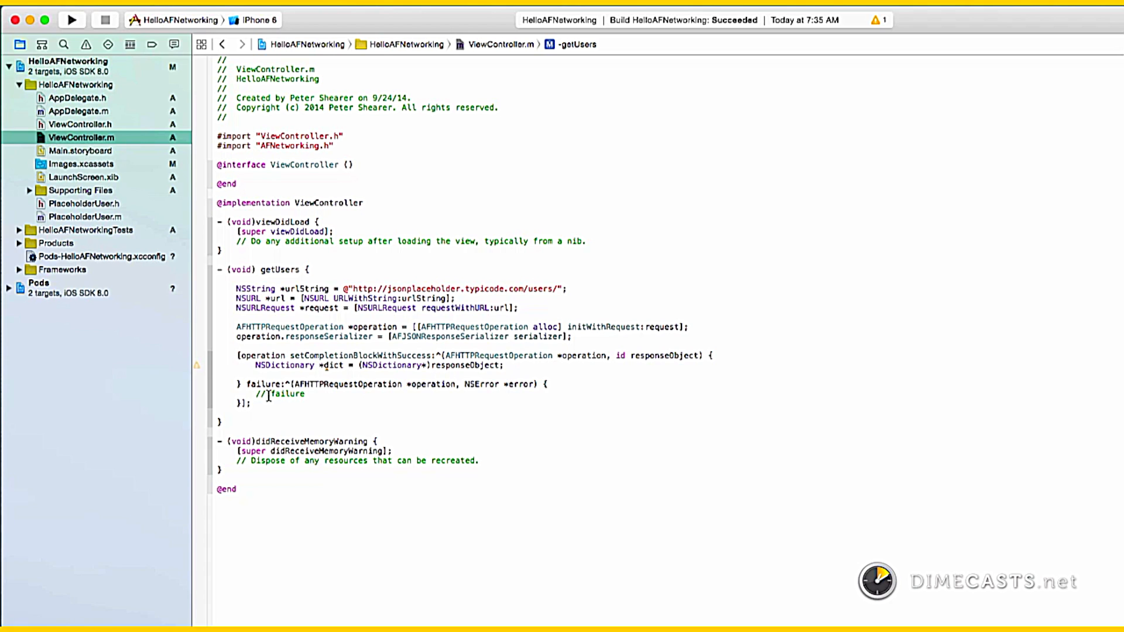
double_click(299, 393)
type("NS")
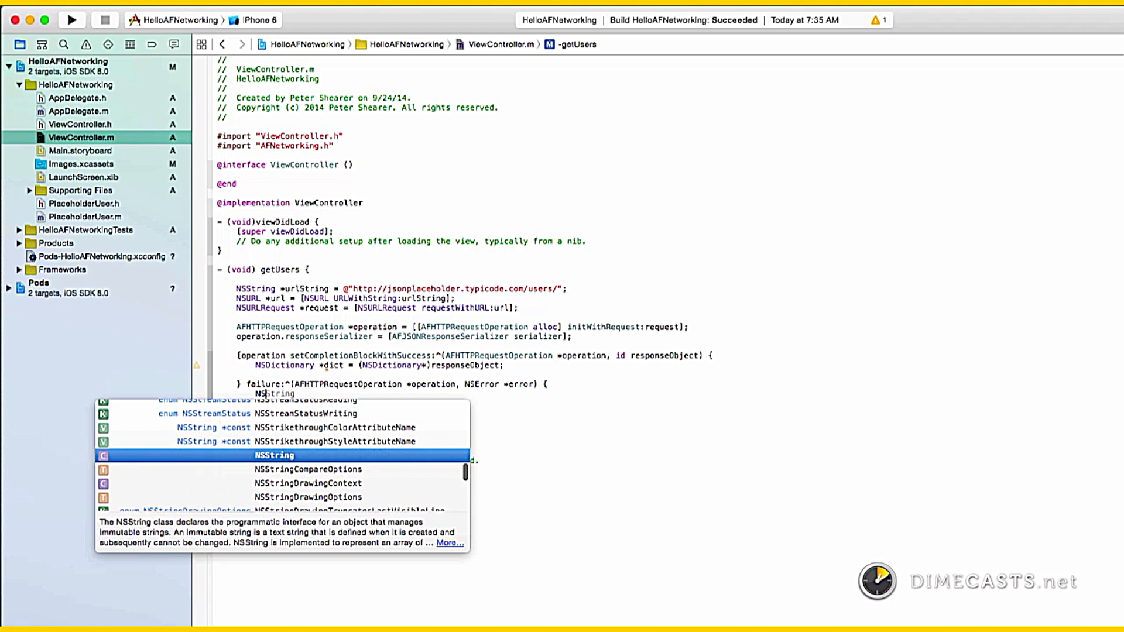
type("Log(@\"This failed because %@\", error.description")
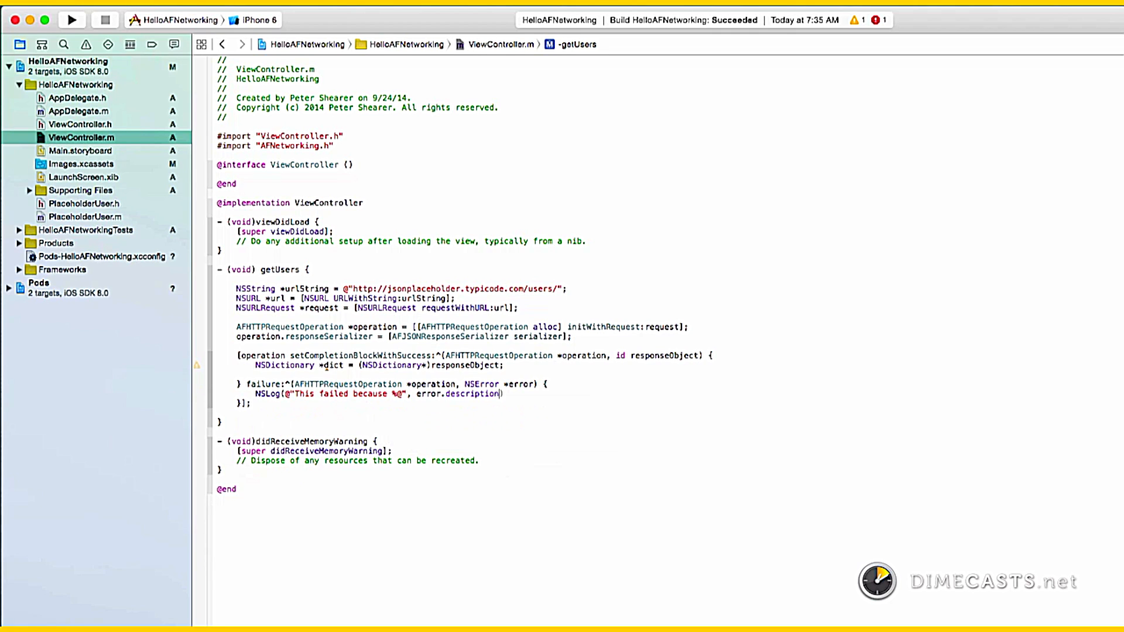
type(");")
left_click(531, 367)
- Write the PlaceholderUser class init method creating a user and returning it
left_click(85, 217)
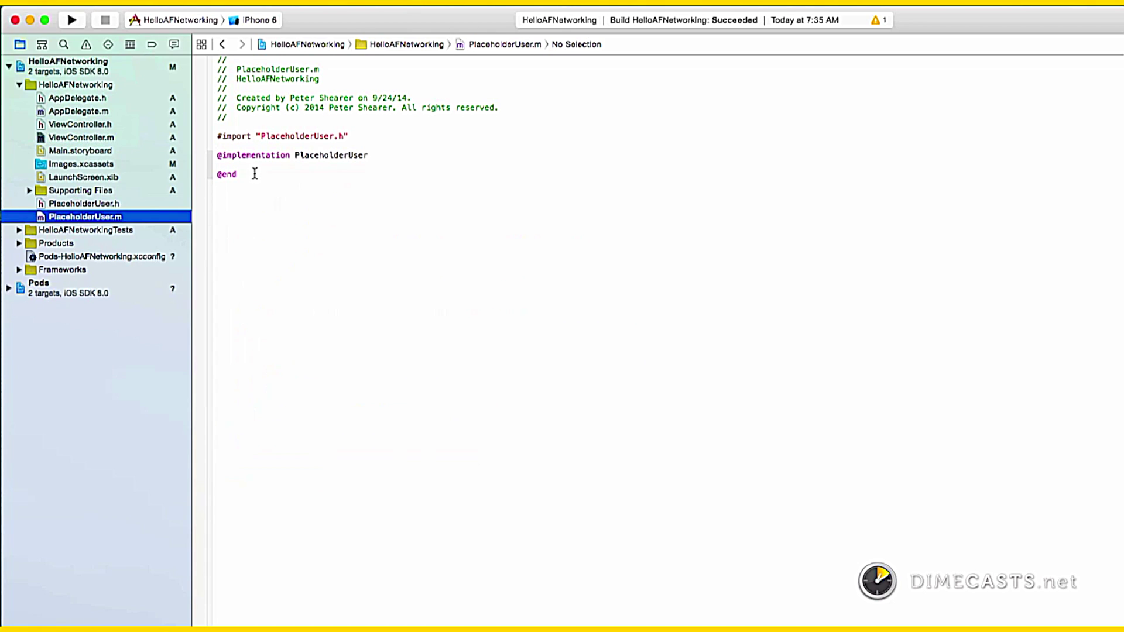
left_click(253, 166)
key("Return")
key("Return")
type("+ (Place")
key("Tab")
type(")")
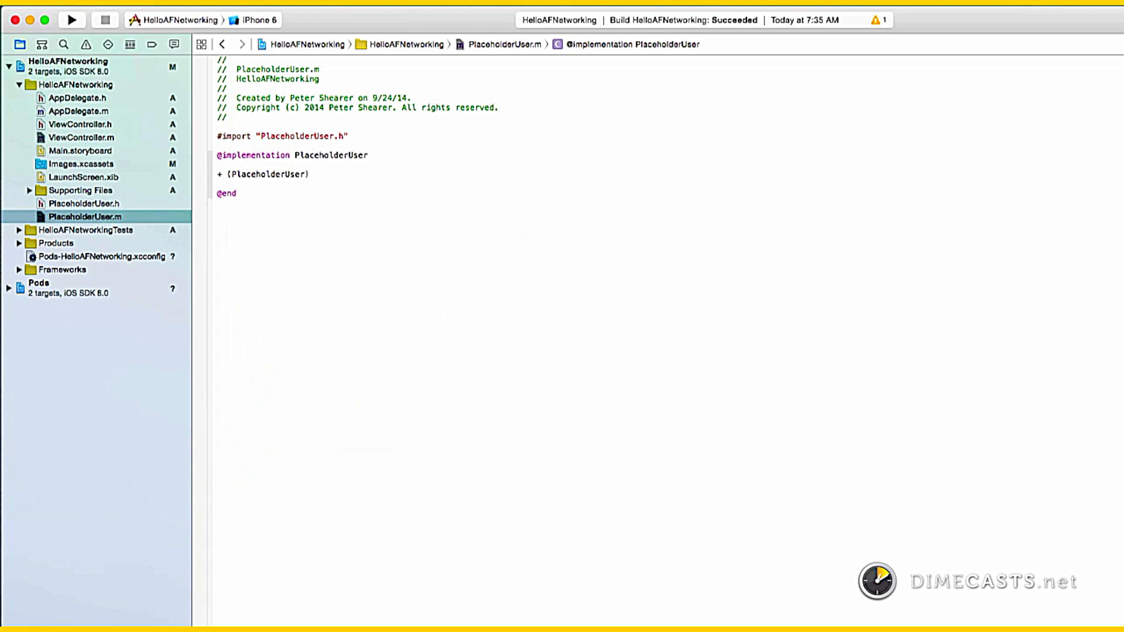
type("*) init: (NSDictionary*)")
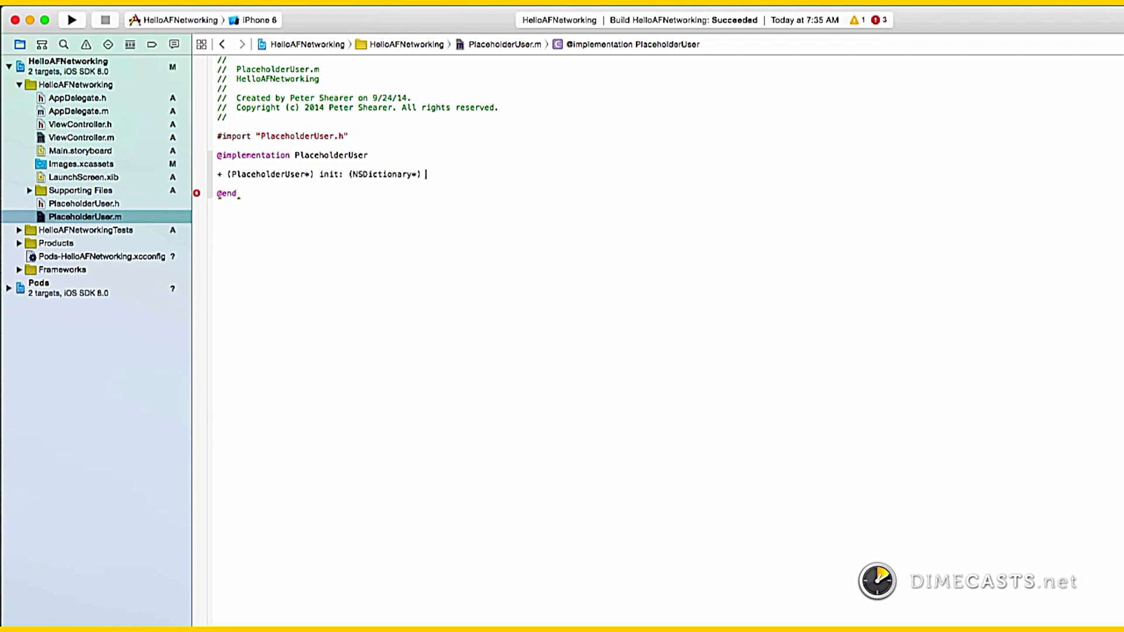
type(" withDictionary {")
key("Return")
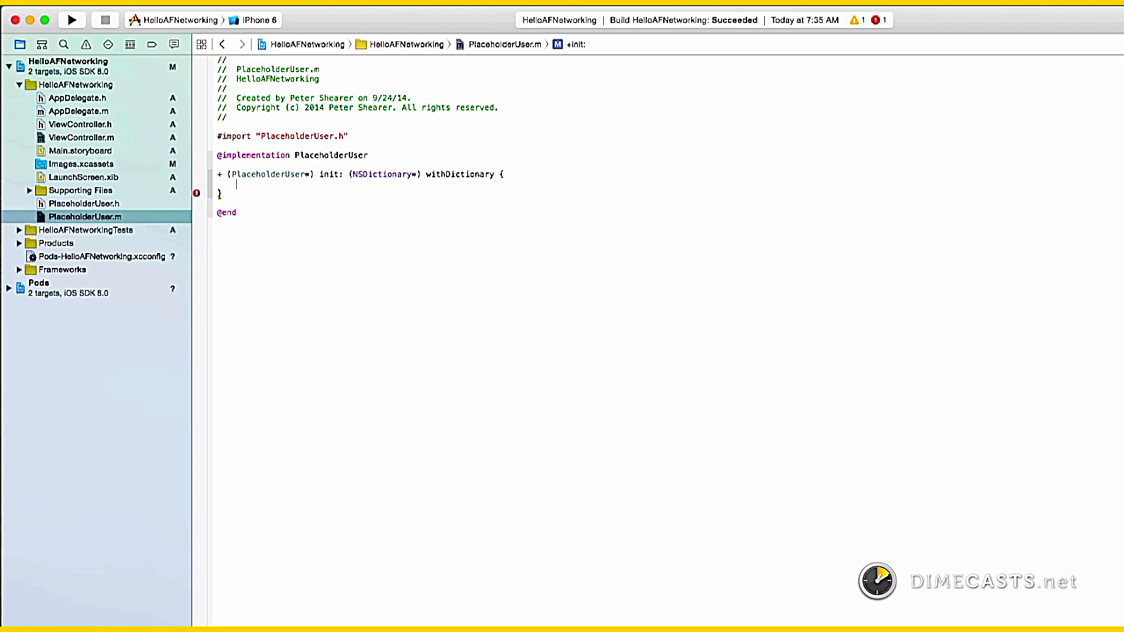
type("Pla")
key("Tab")
type("*")
type("user = [[PlaceholderUser alloc]init];")
key("Return")
key("Return")
type("retu")
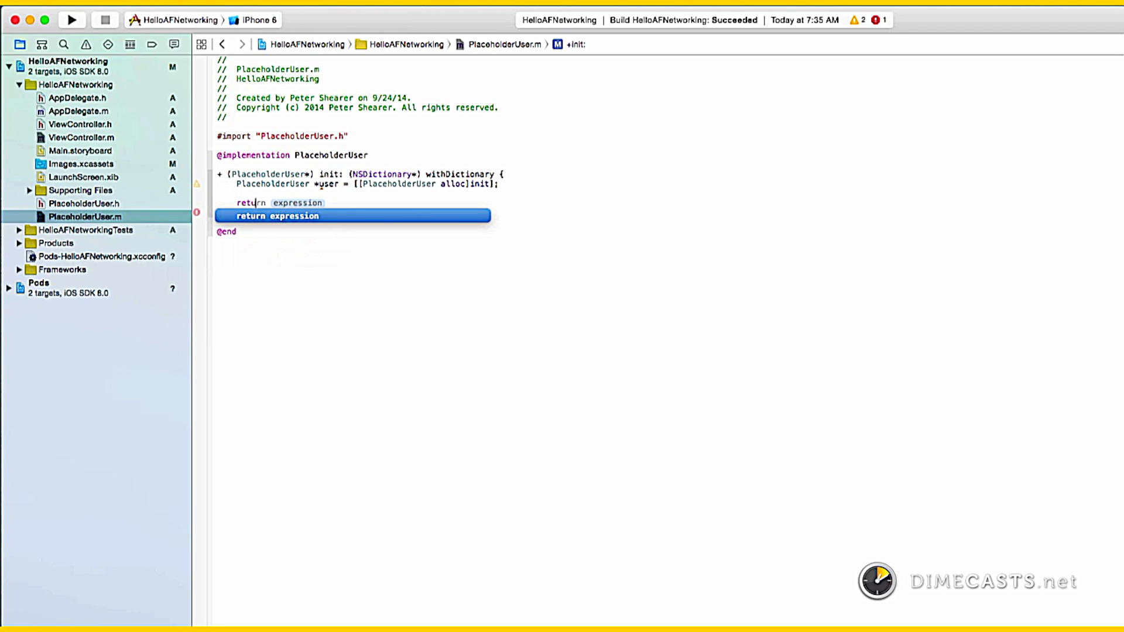
type("rn user;")
key("Up")
key("Return")
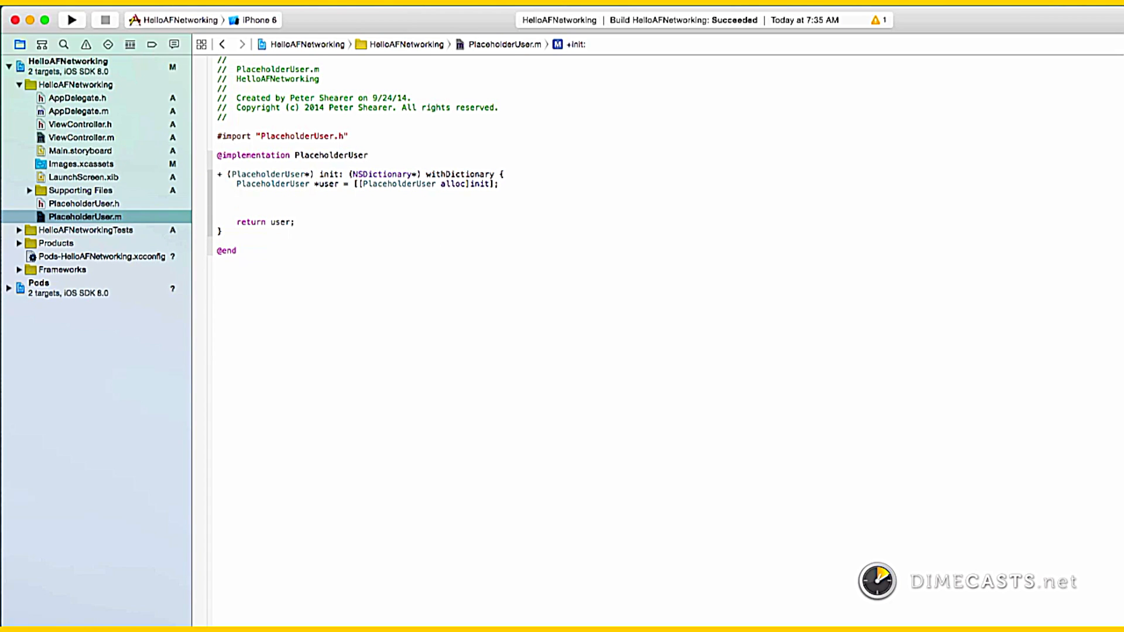
type("user.")
type("userId = [withDictionary objectForKey")
- Fill userId, name, userName, email, phone and website via objectForKey: and select the signature for the header
key("Return")
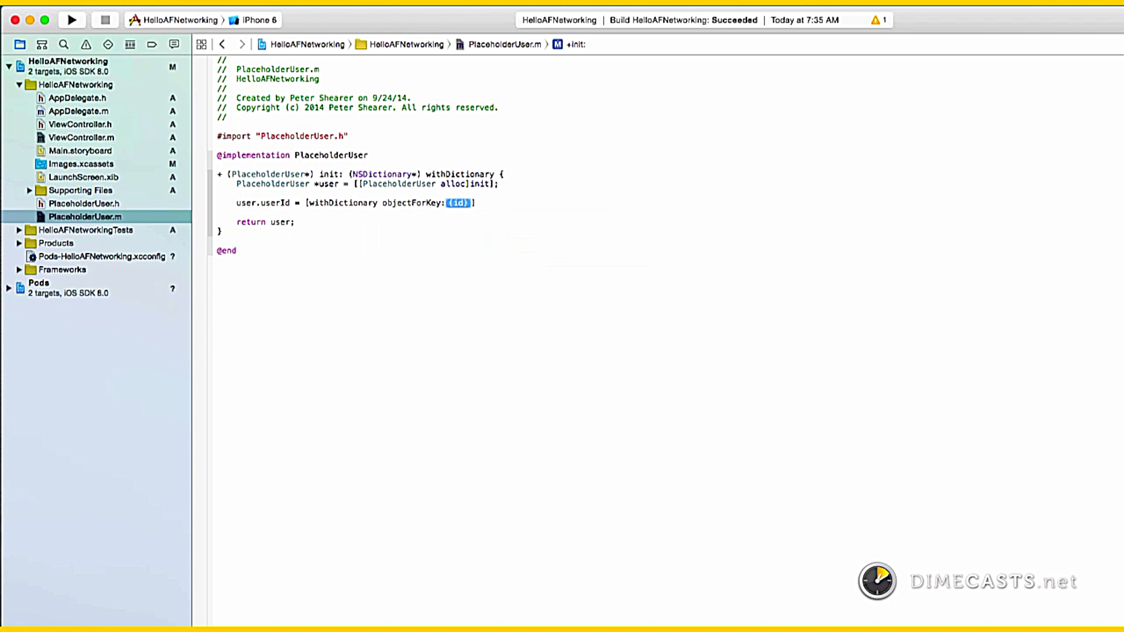
type("@\"id\"")
type("];")
left_click_drag(483, 203, 299, 204)
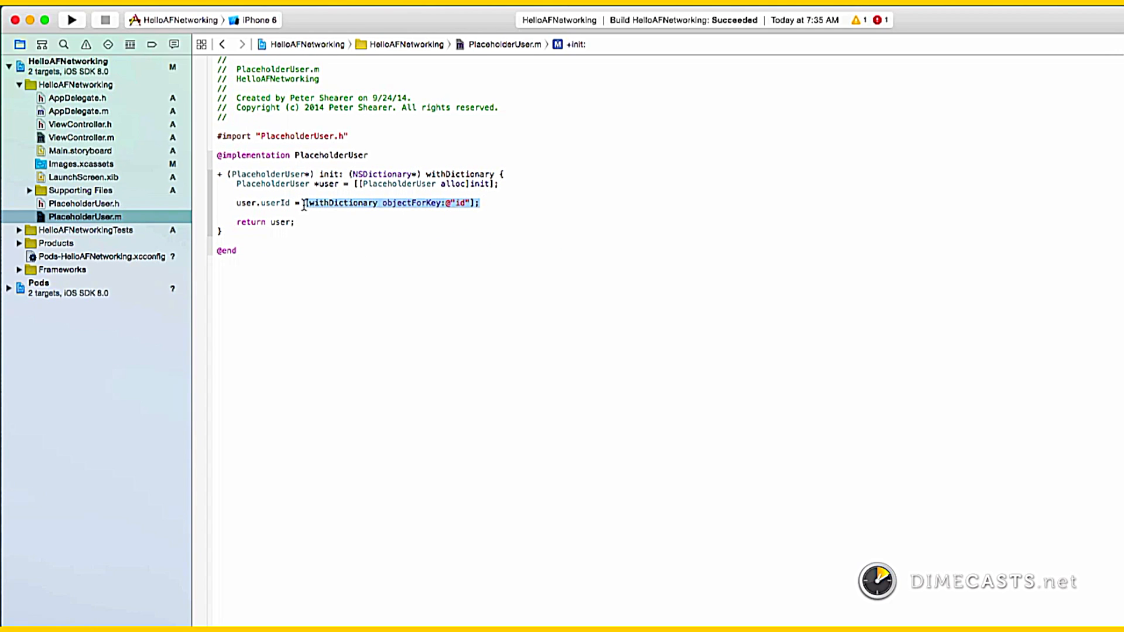
left_click(493, 204)
key("Return")
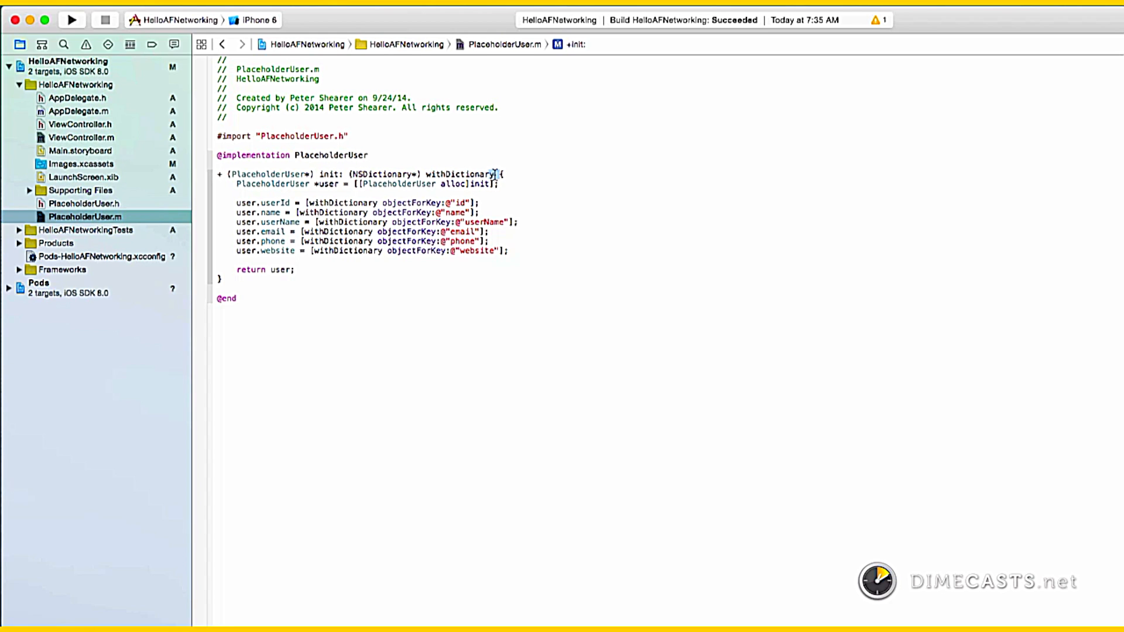
left_click_drag(503, 175, 219, 174)
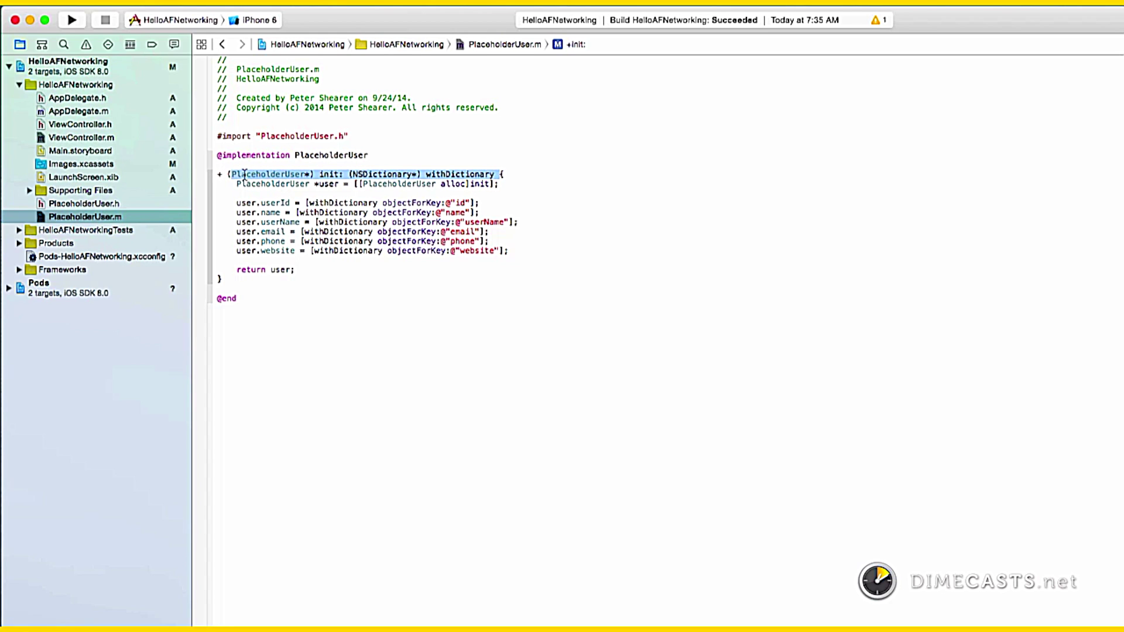
- Declare the init method in PlaceholderUser.h and import PlaceholderUser.h into ViewController.m
left_click(84, 202)
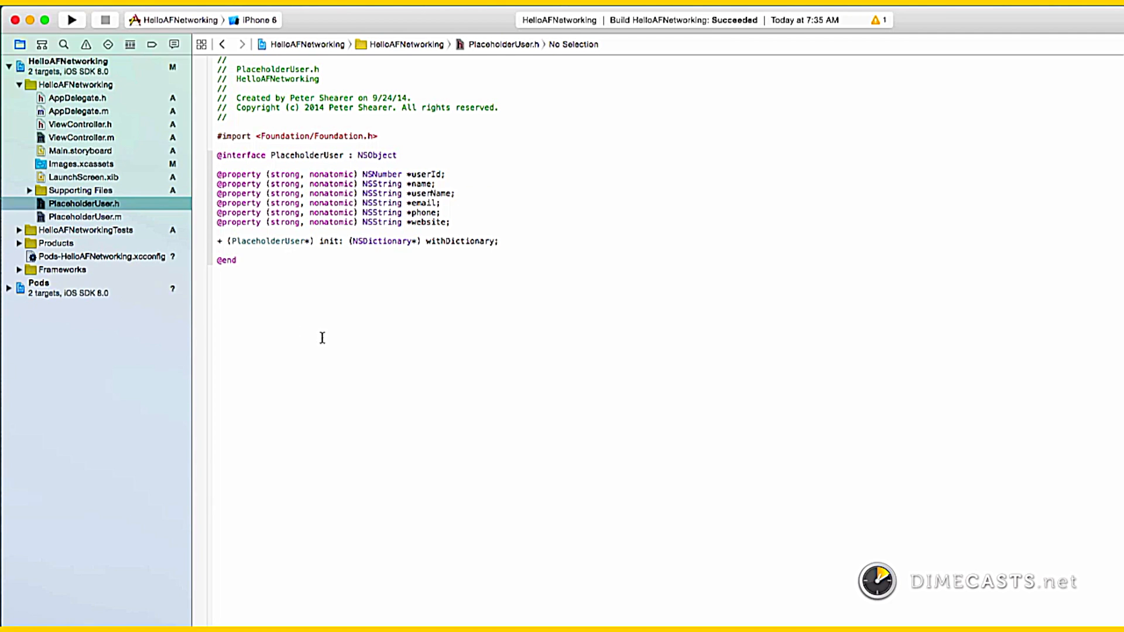
left_click(84, 203)
left_click(81, 137)
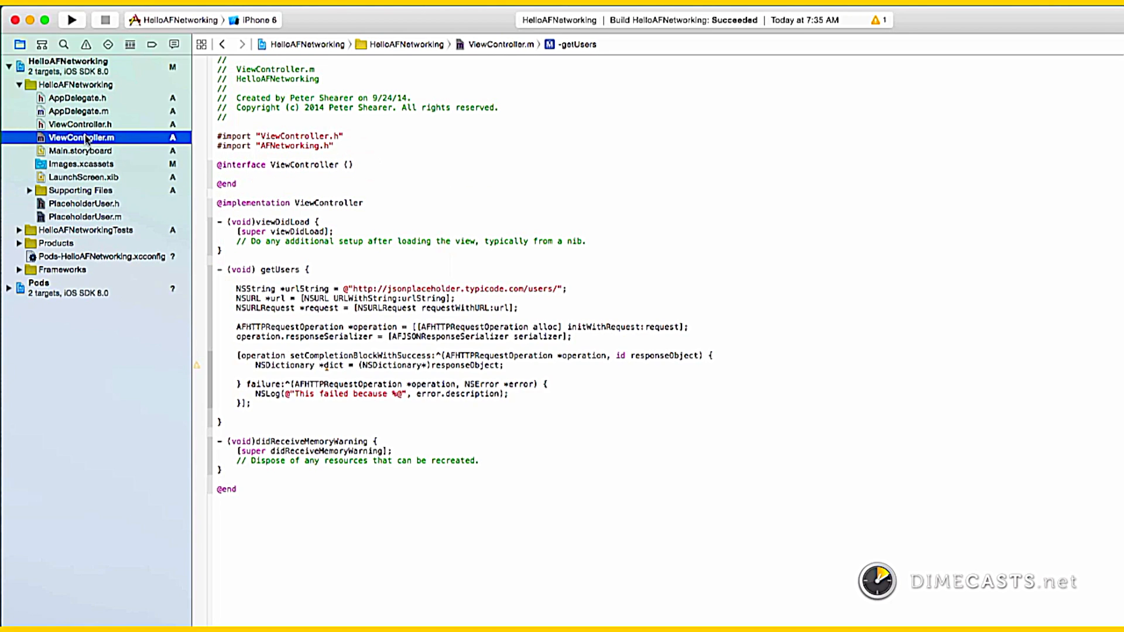
left_click(334, 145)
key("Return")
type("#import \"P")
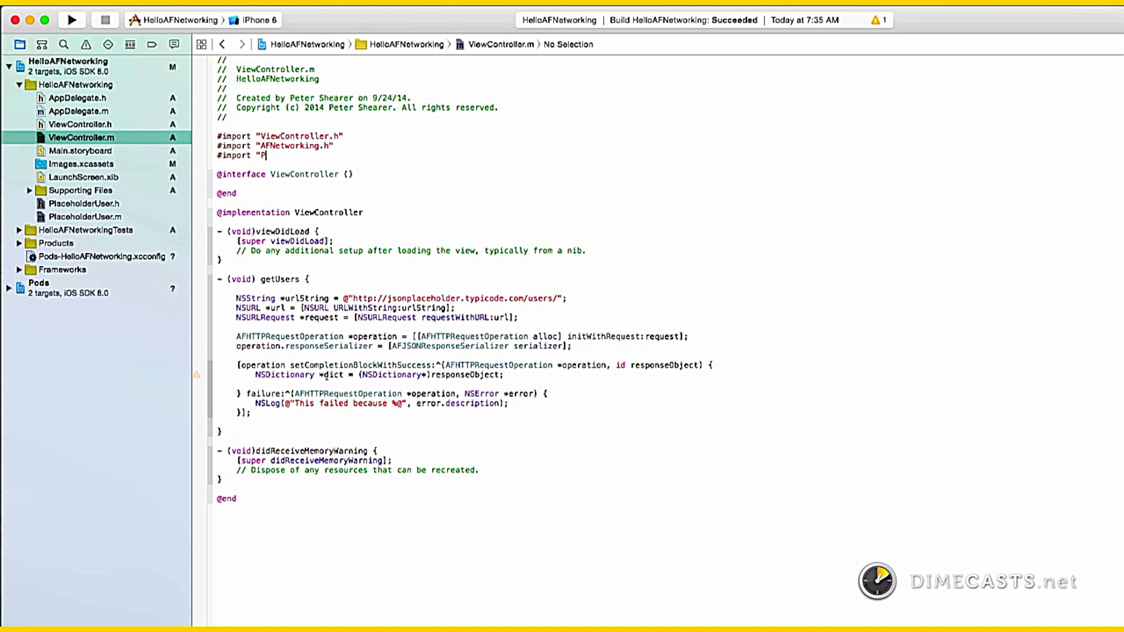
type("l")
key("Return")
- Add NSMutableArray *array = [[NSMutableArray alloc] init]; in the success block
left_click(505, 375)
key("Return")
type("NSMut")
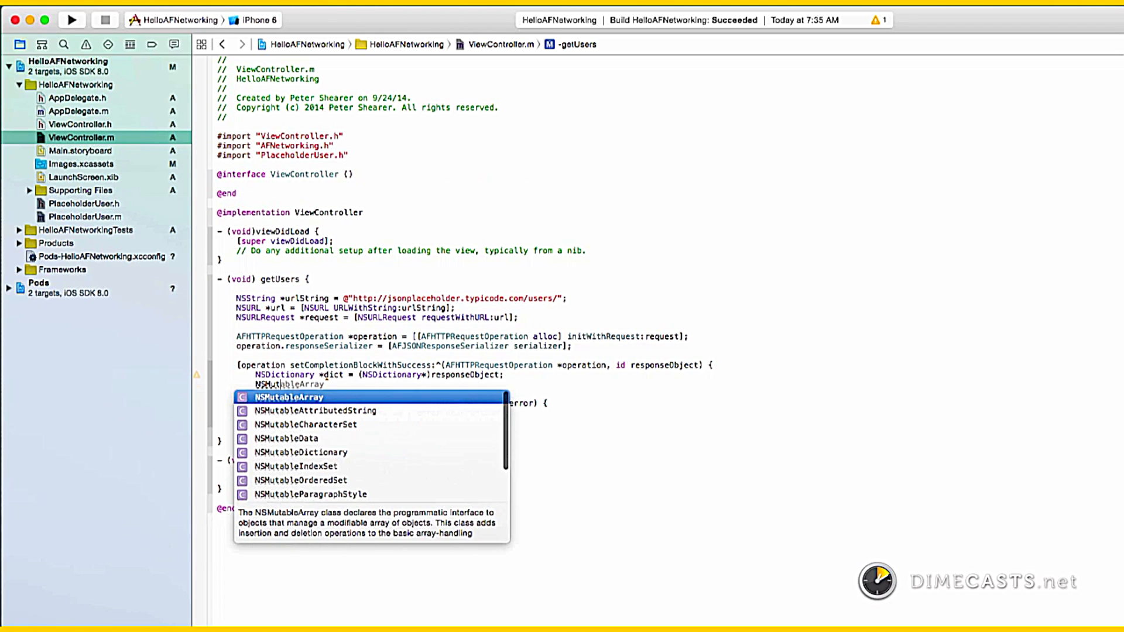
key("Return")
type("*arrr")
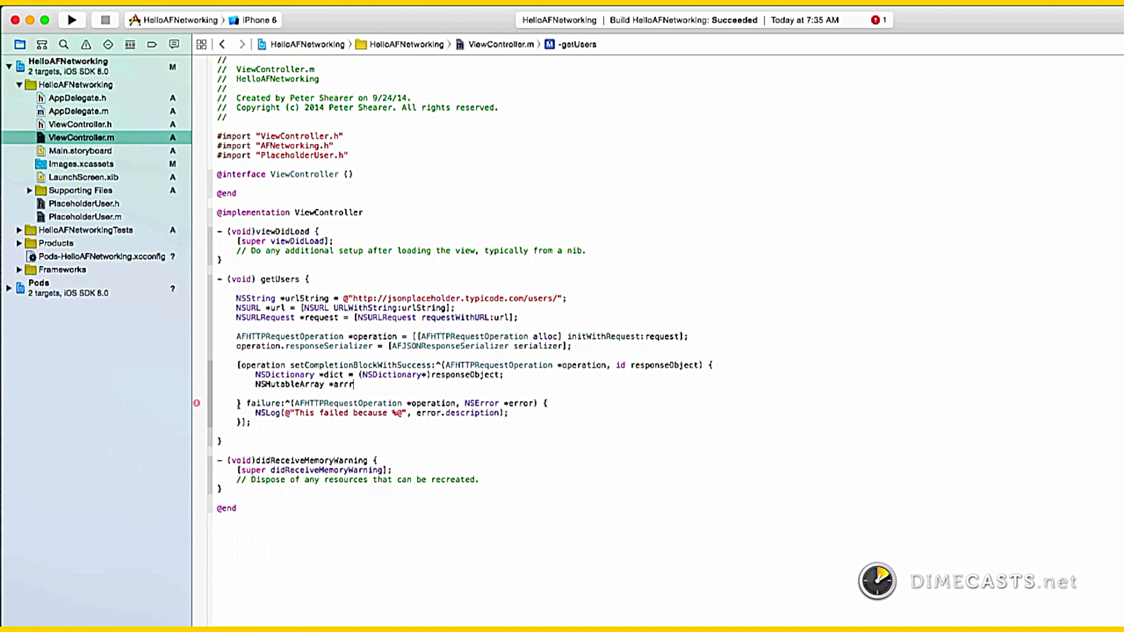
type("y = [NSMutable")
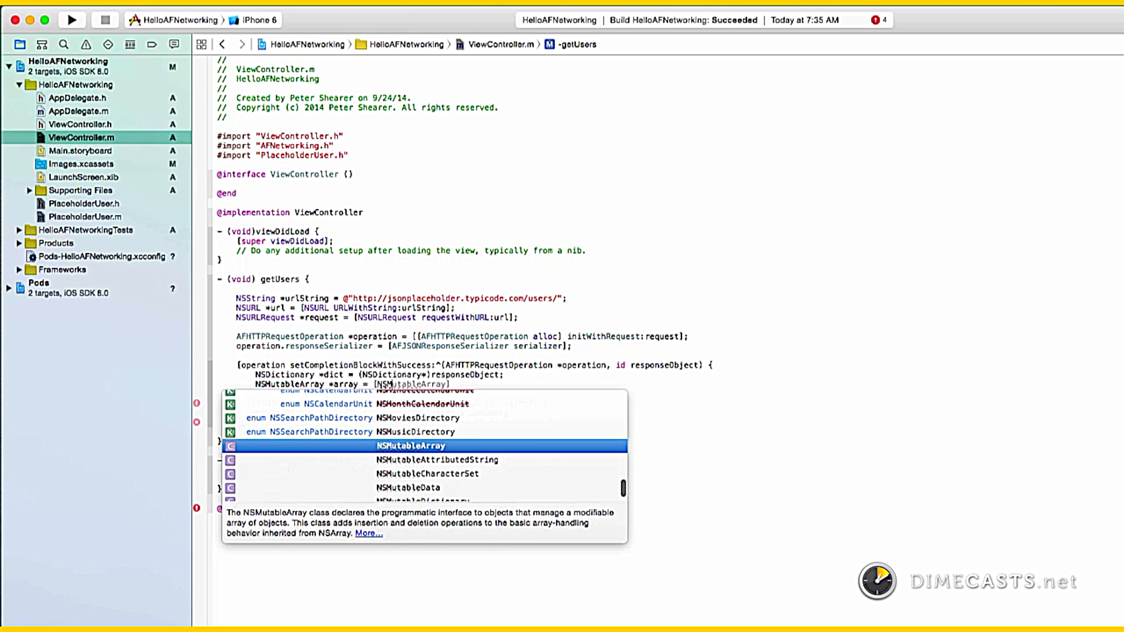
key("Tab")
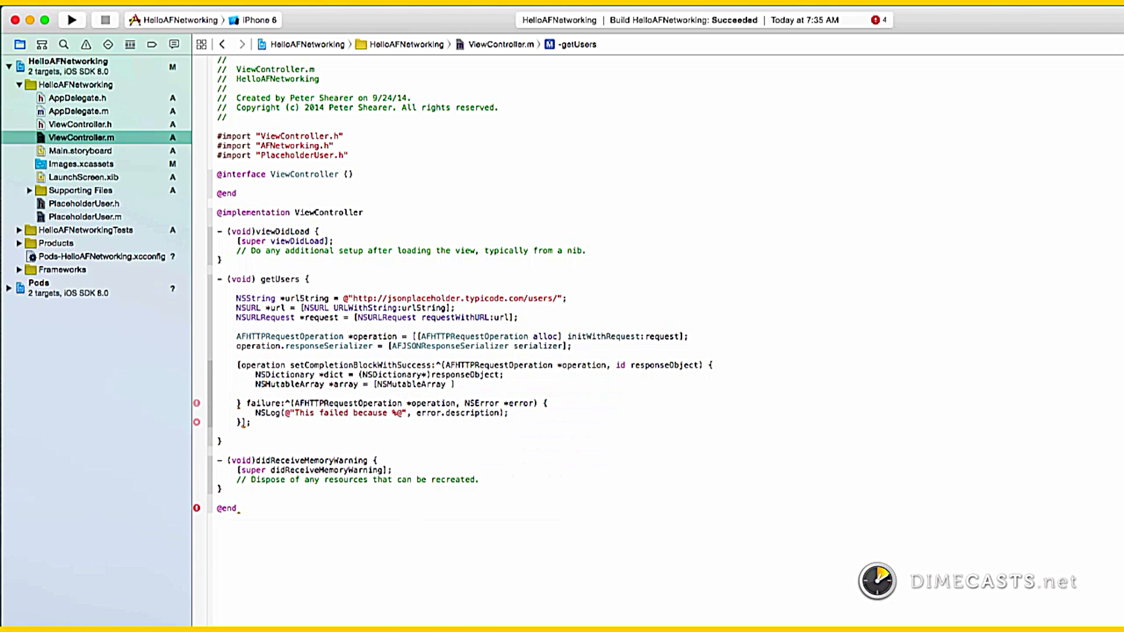
type("alloc")
key("Tab")
type("i")
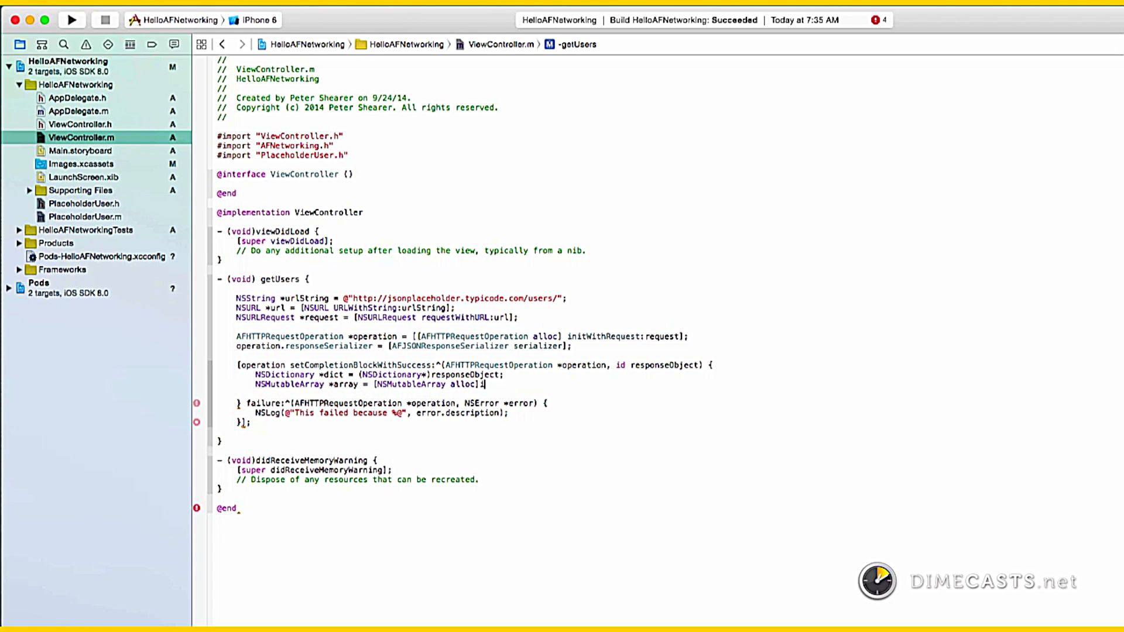
type("nit")
key("Tab")
type("'")
type("]")
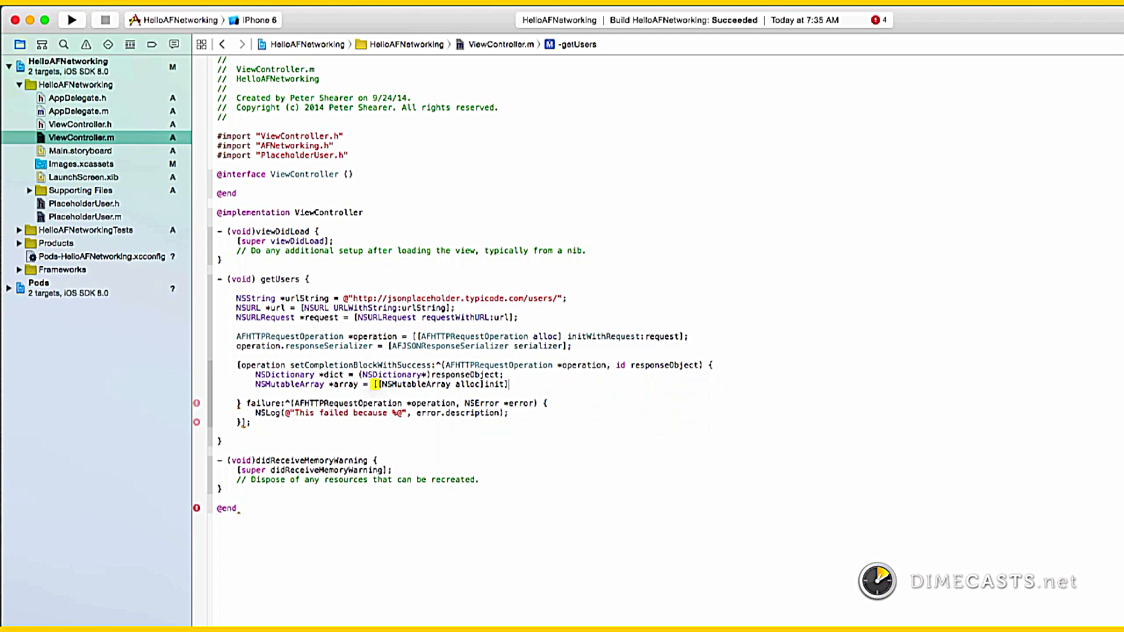
type(";")
key("Return")
key("Return")
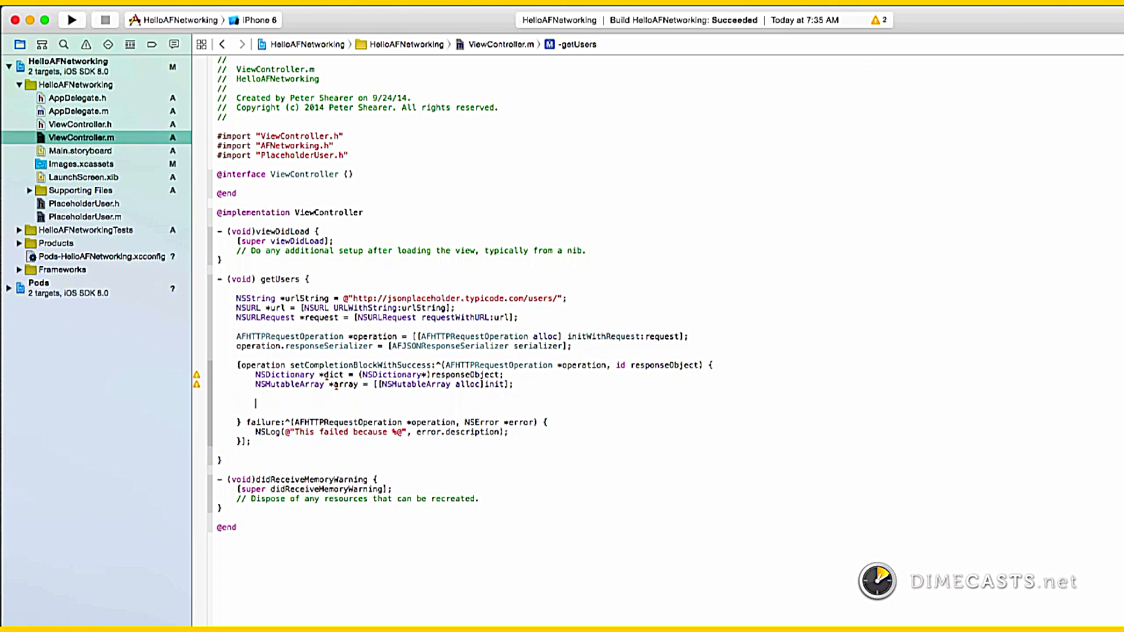
type("for")
type(" (i")
type(" inner")
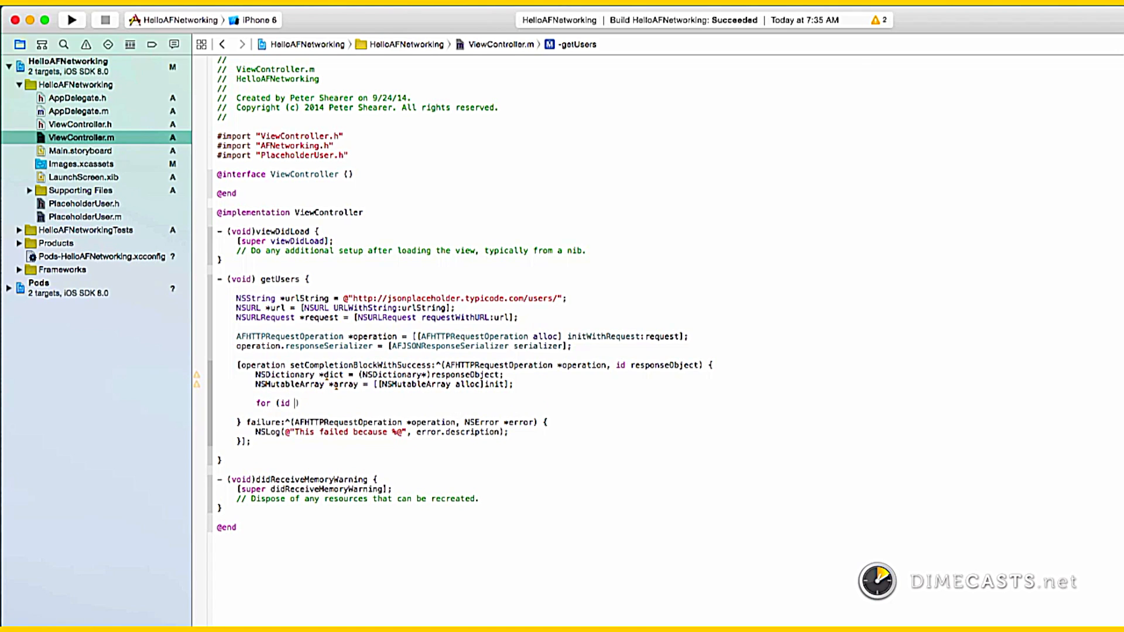
type("Dict in doct")
- Write for (id innerDict in dict) creating PlaceholderUser *user = [PlaceholderUser init:innerDict];
key("BackSpace")
key("BackSpace")
key("BackSpace")
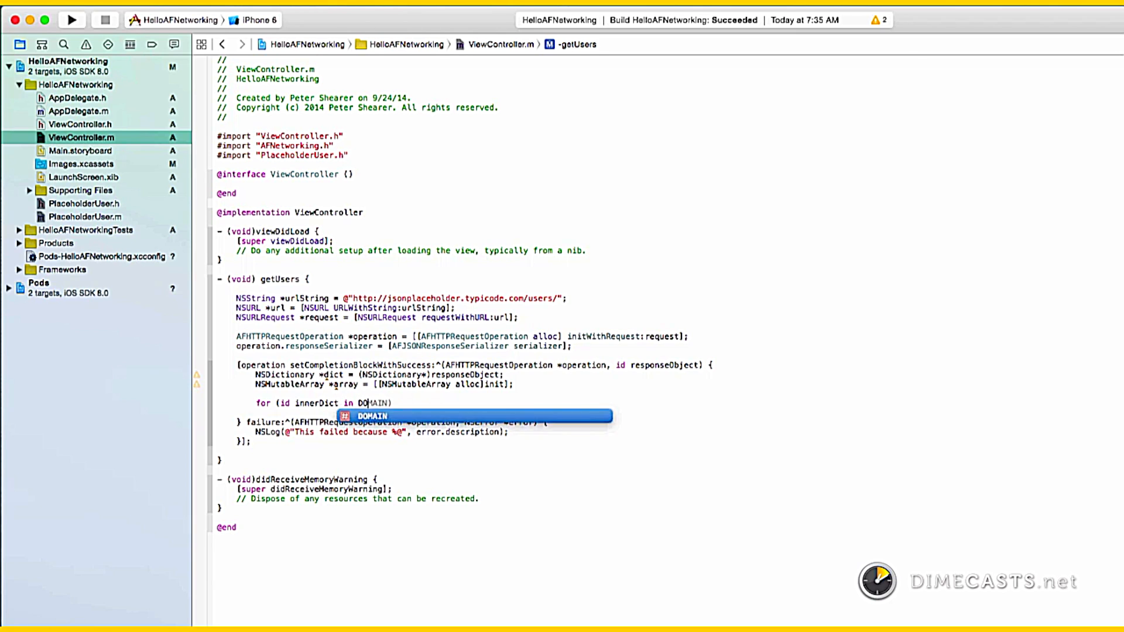
type("ict) ")
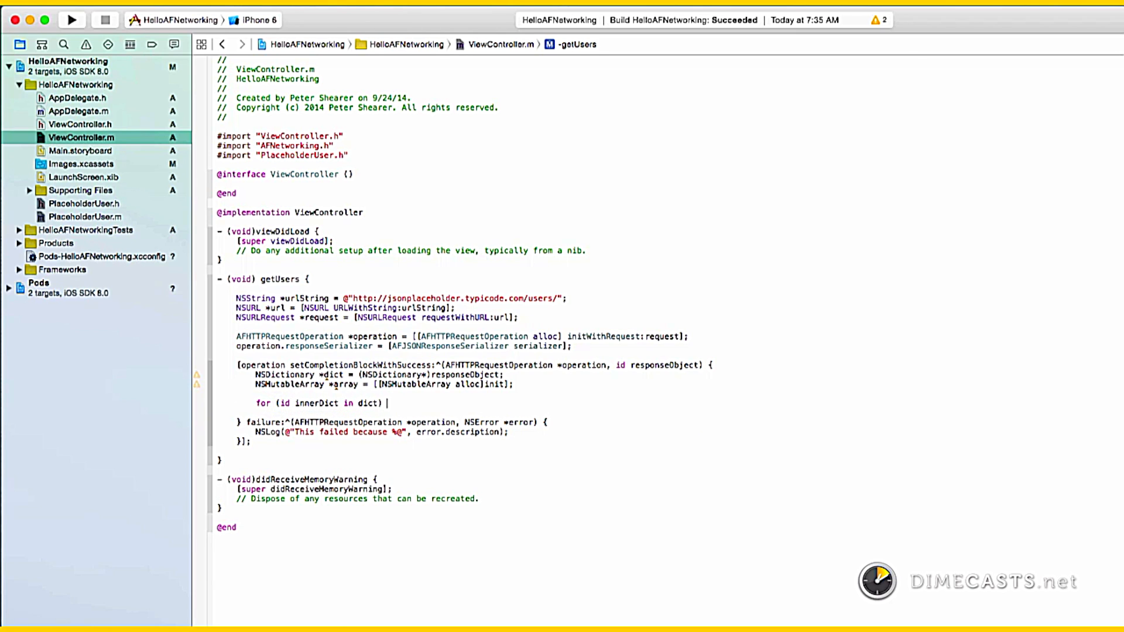
type("{")
key("Return")
type("Place")
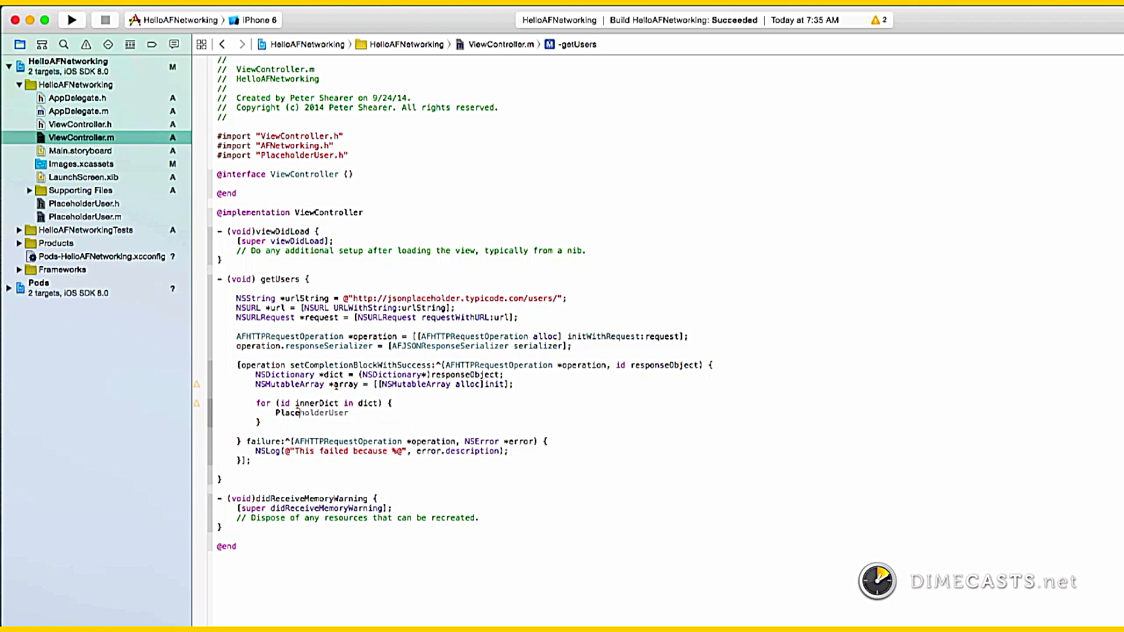
type("holderUser *user = ")
type("[")
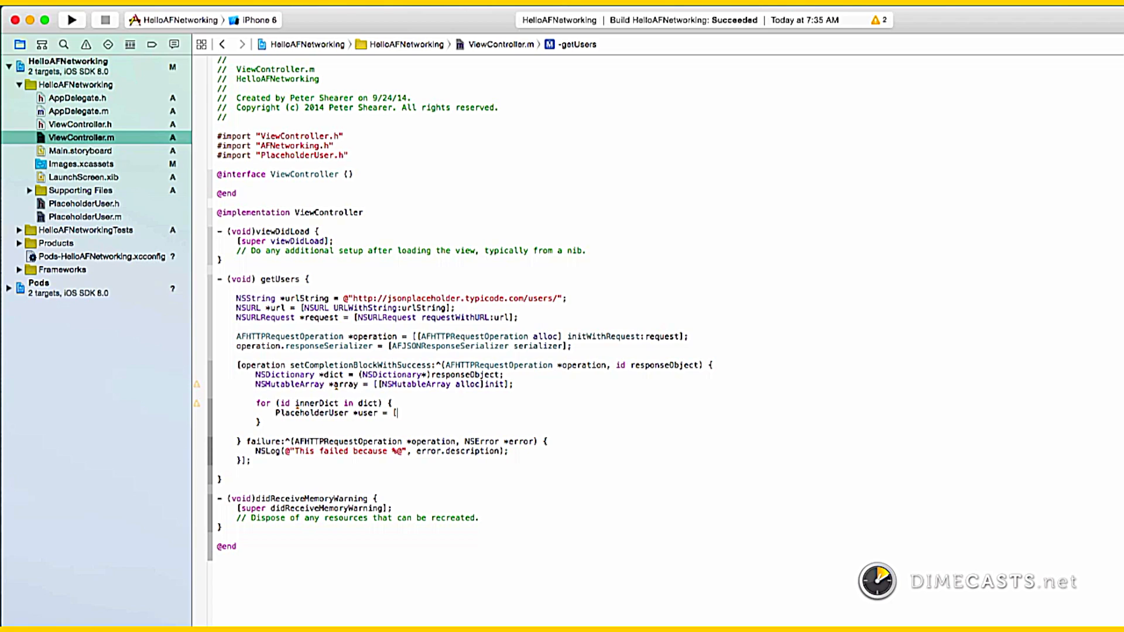
type("Place")
key("Tab")
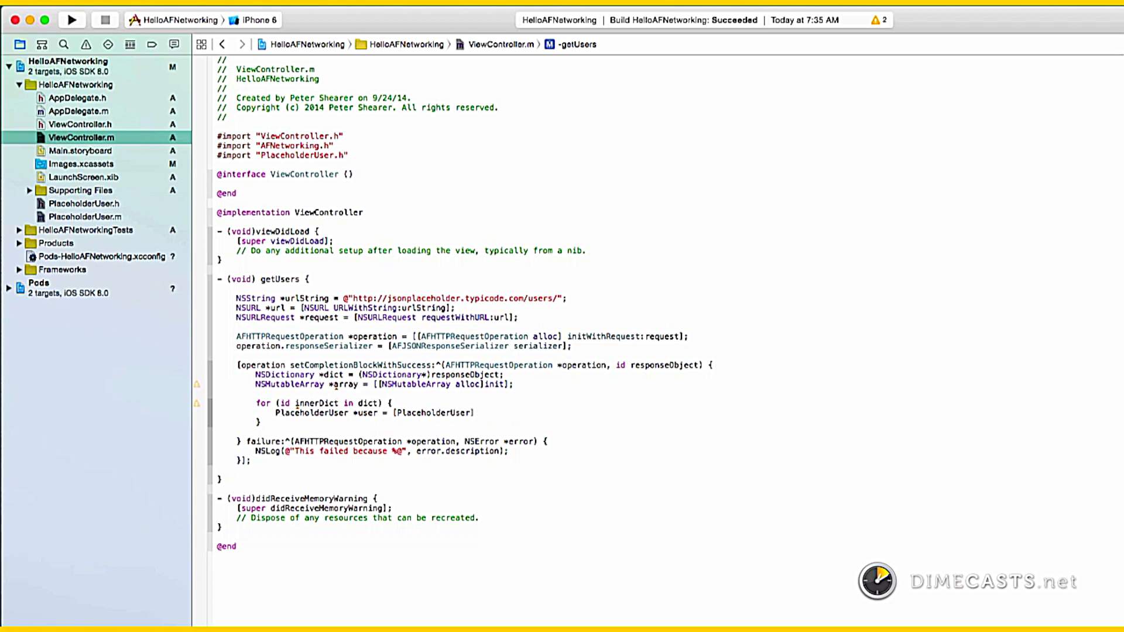
type("init")
key("Tab")
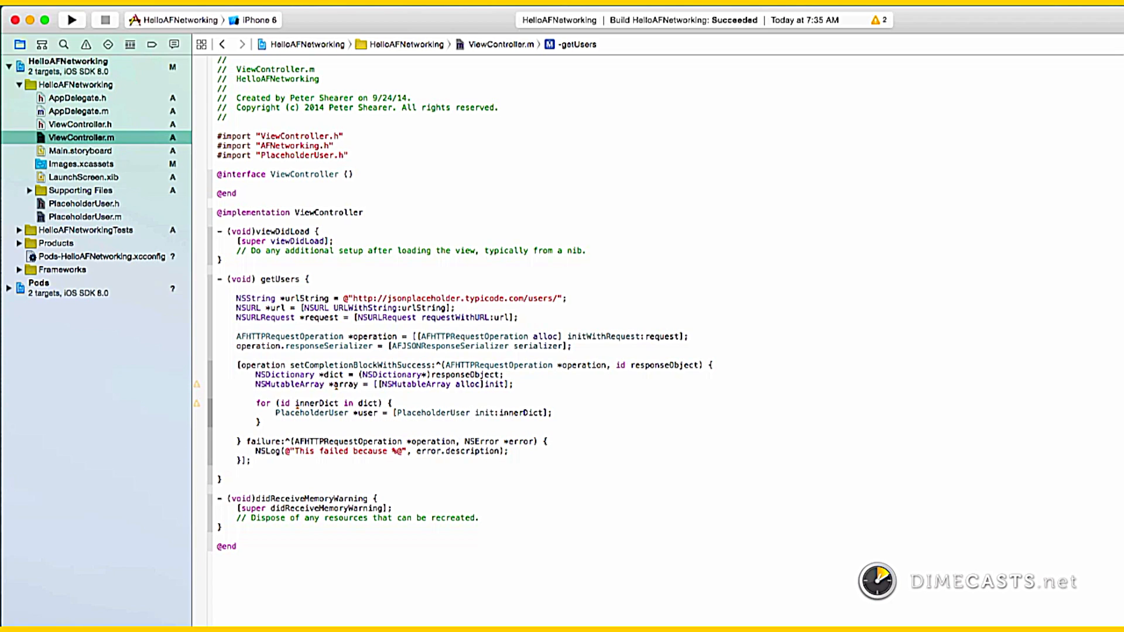
key("Return")
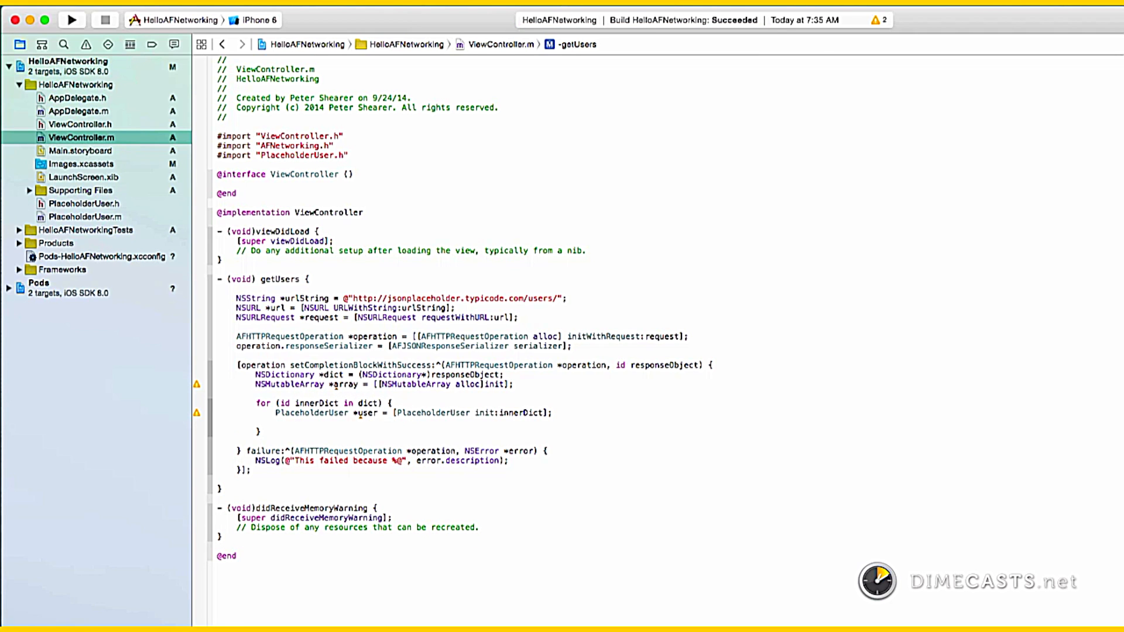
- Highlight the first user object in the jsonplaceholder users JSON, then return to ViewController.m
key("super+Tab")
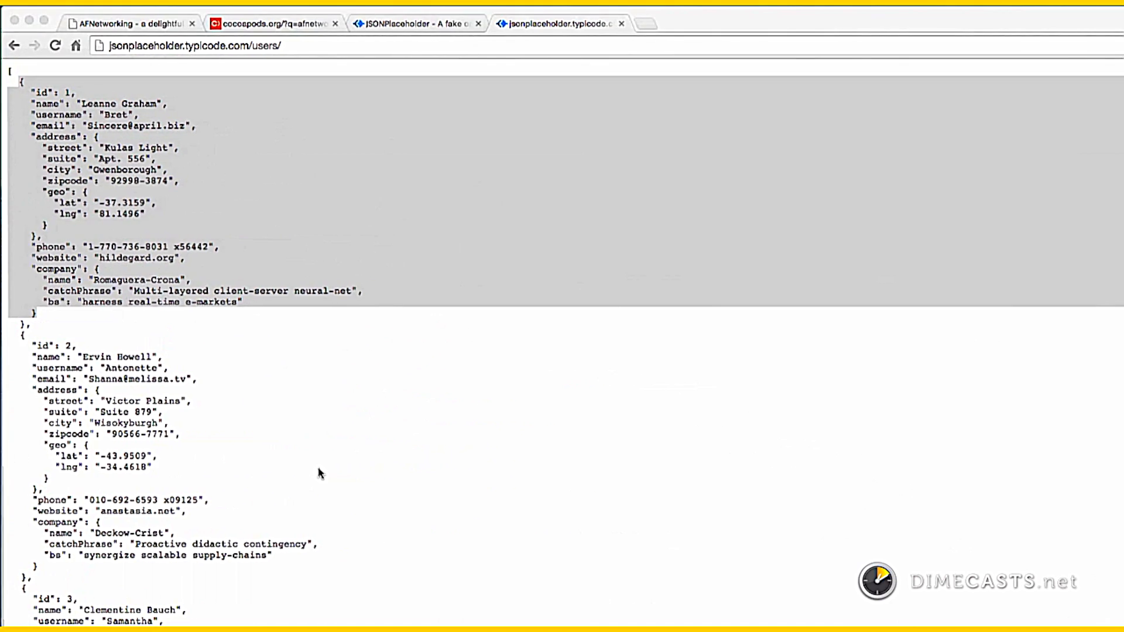
left_click(29, 81)
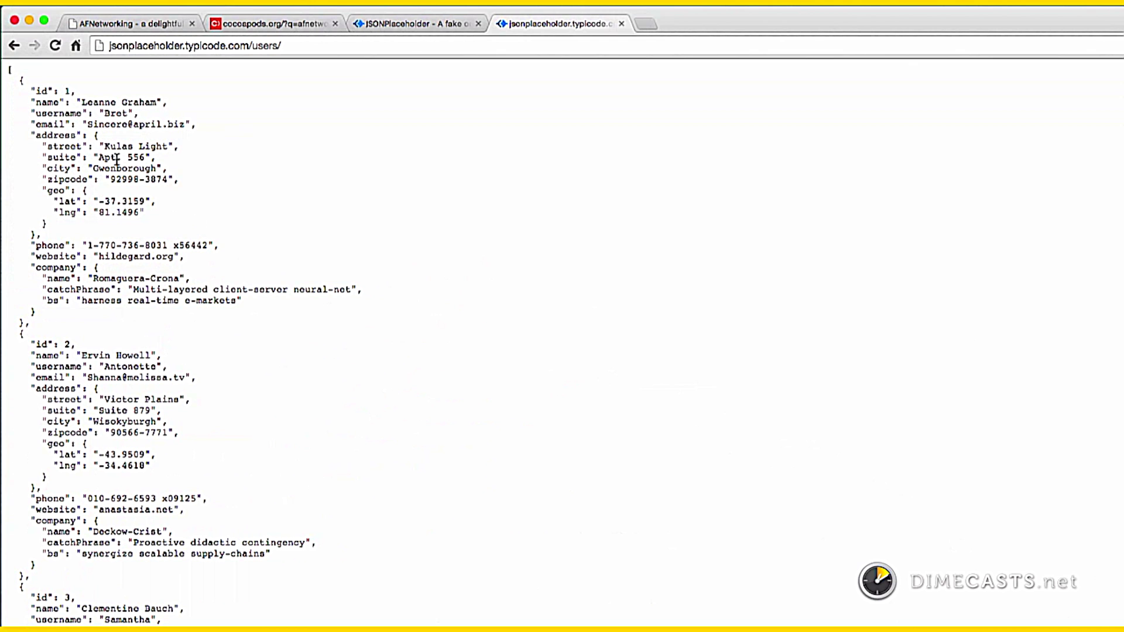
triple_click(11, 71)
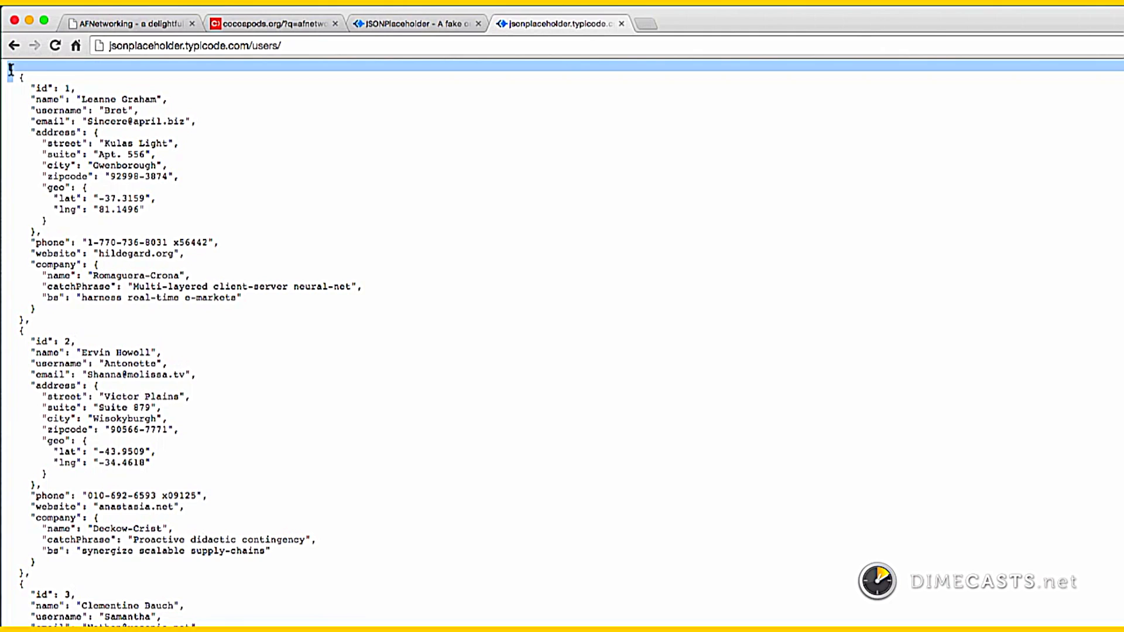
left_click(17, 75)
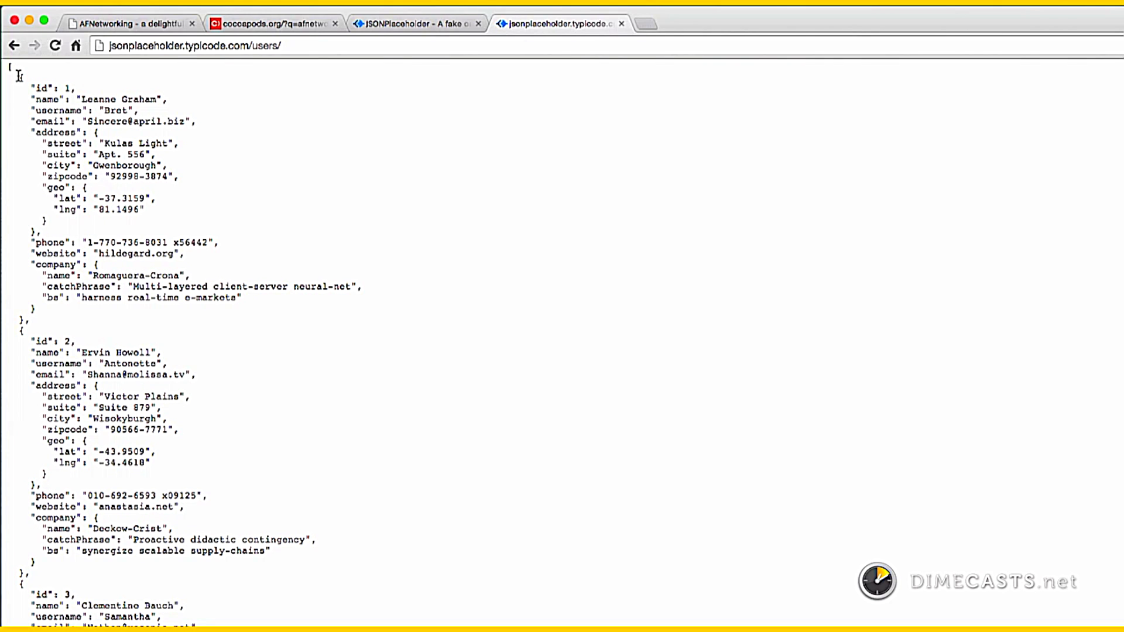
left_click_drag(18, 77, 57, 306)
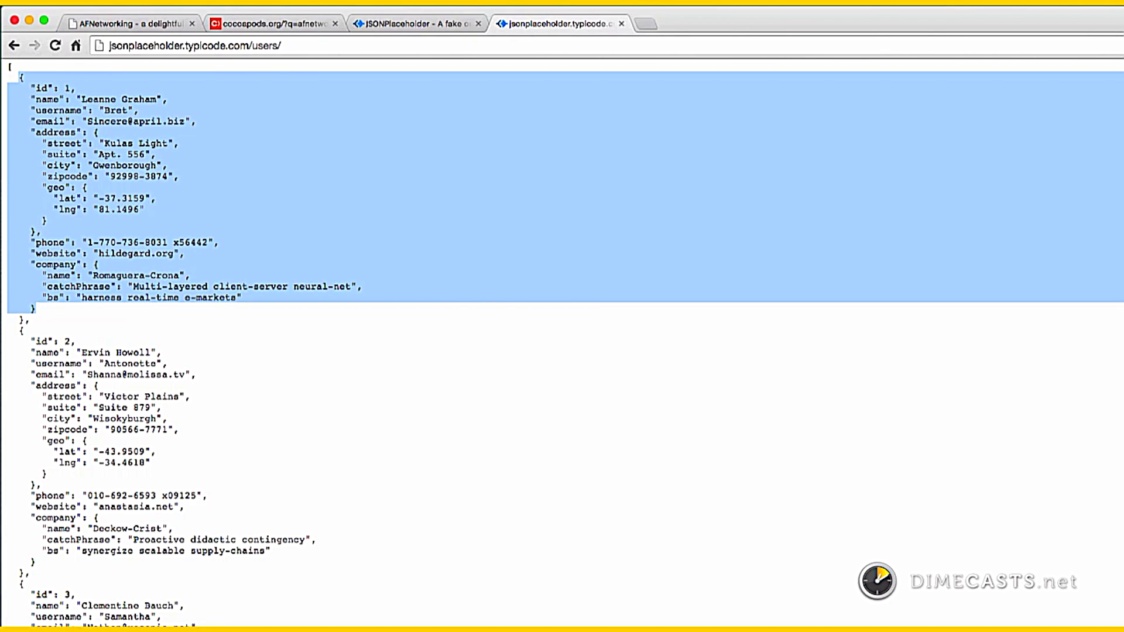
key("super+Tab")
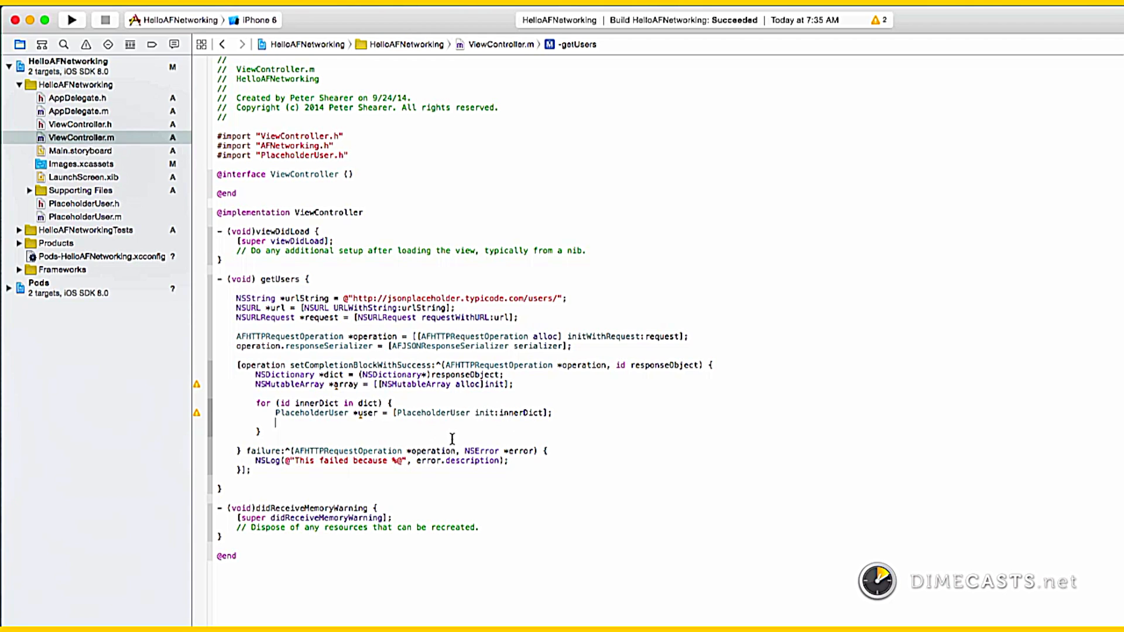
type("arr")
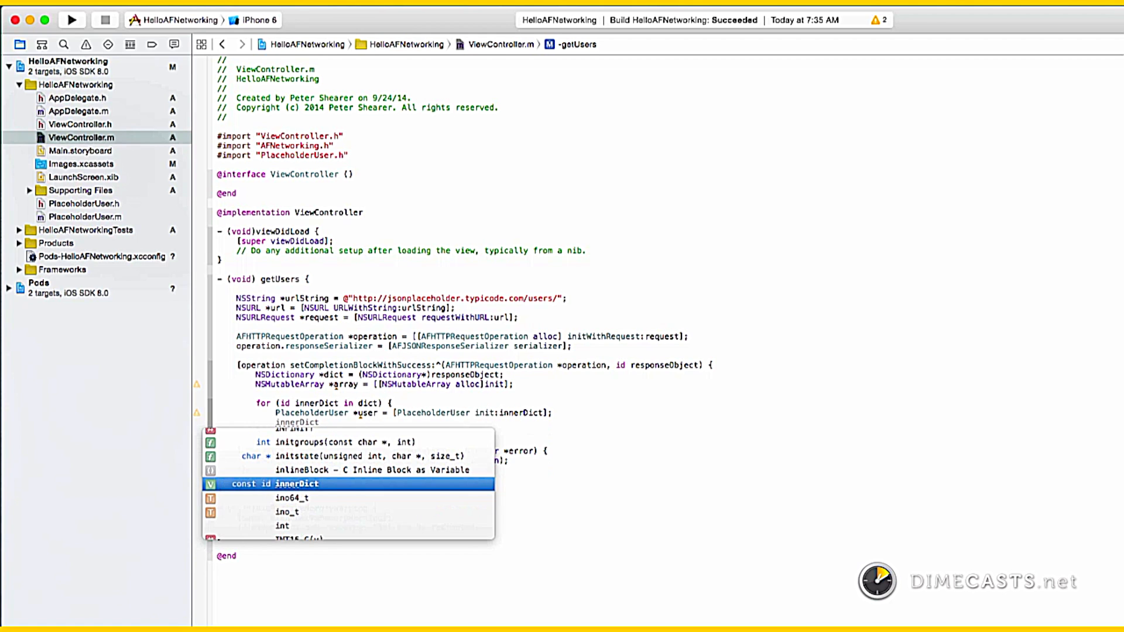
- Add [array addObject:user]; inside the loop and start a new line in viewDidLoad
key("BackSpace")
key("BackSpace")
key("BackSpace")
type("parr")
key("Escape")
key("BackSpace")
key("BackSpace")
key("BackSpace")
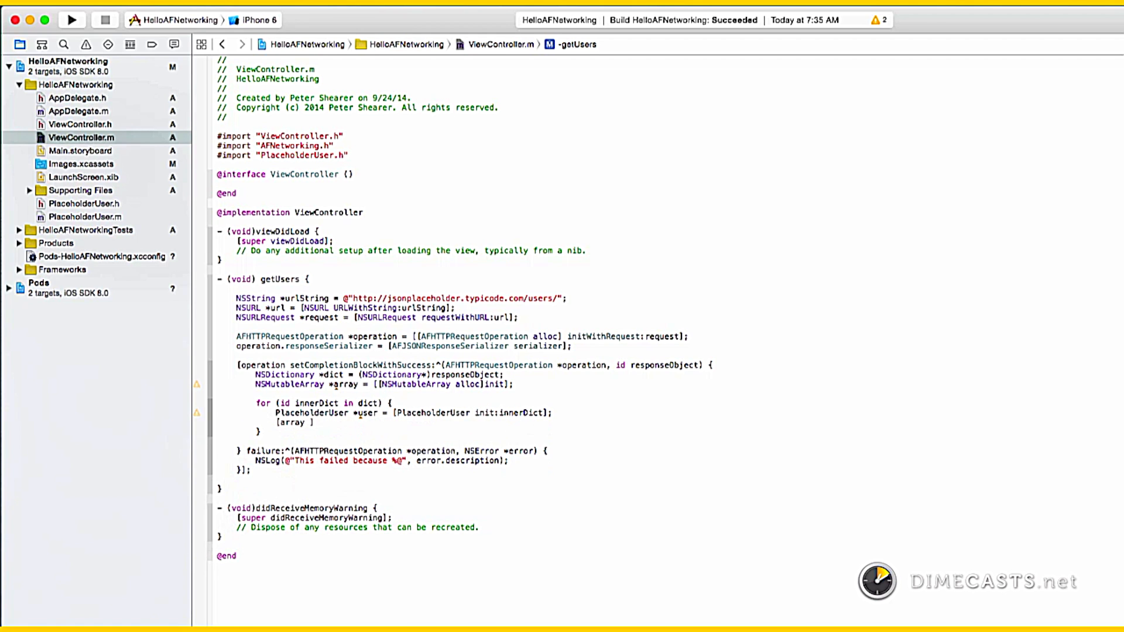
type("[array addOb")
key("Return")
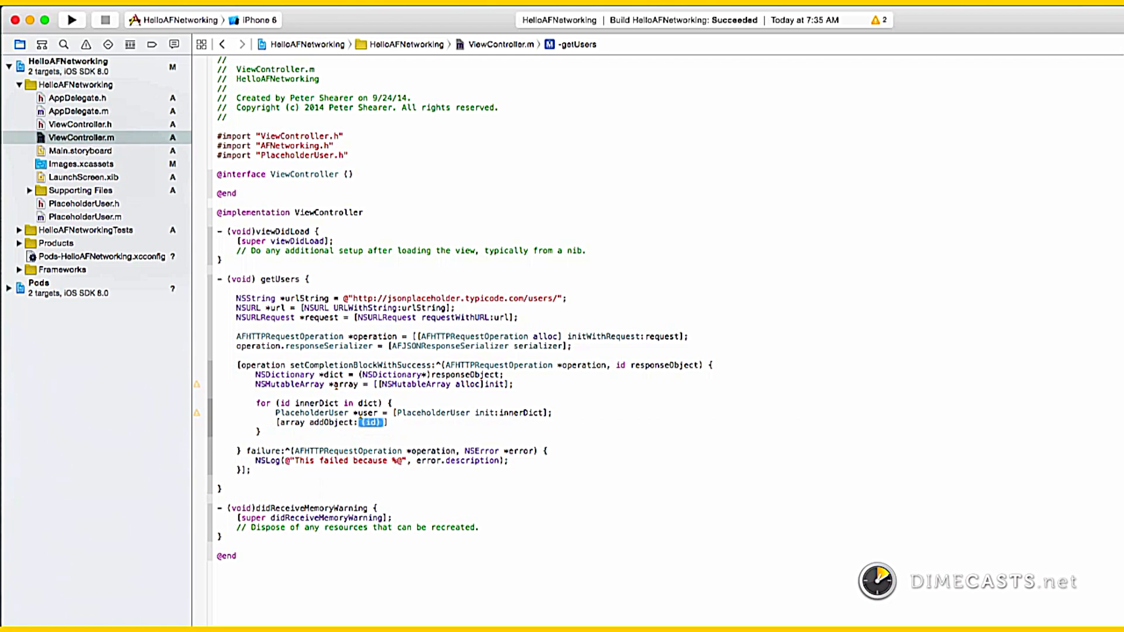
type("user")
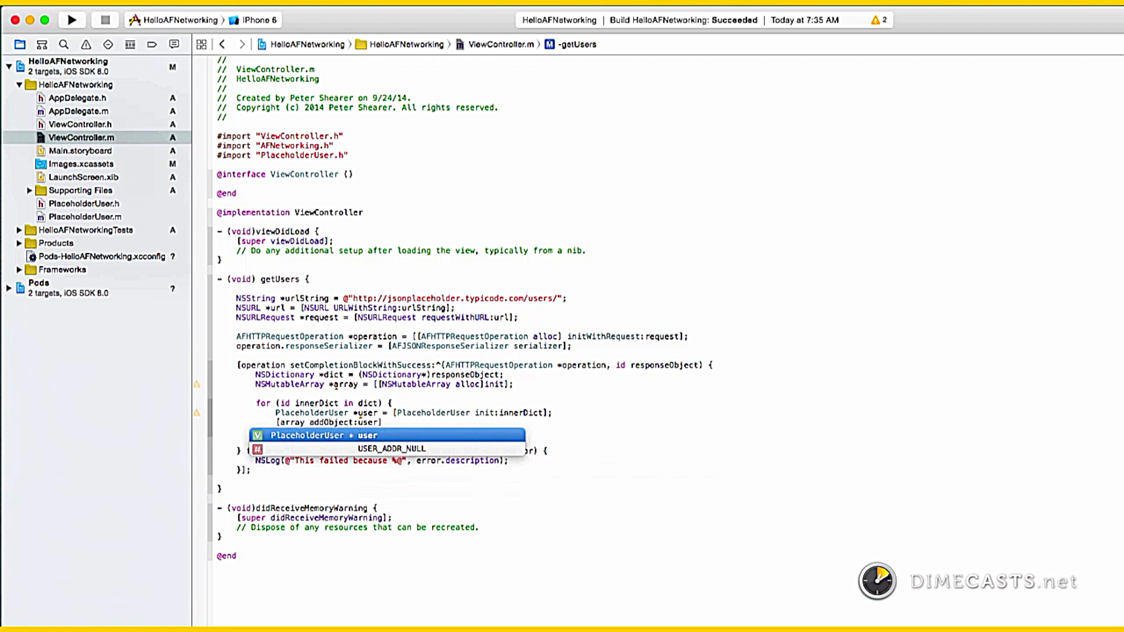
type("];")
key("Down")
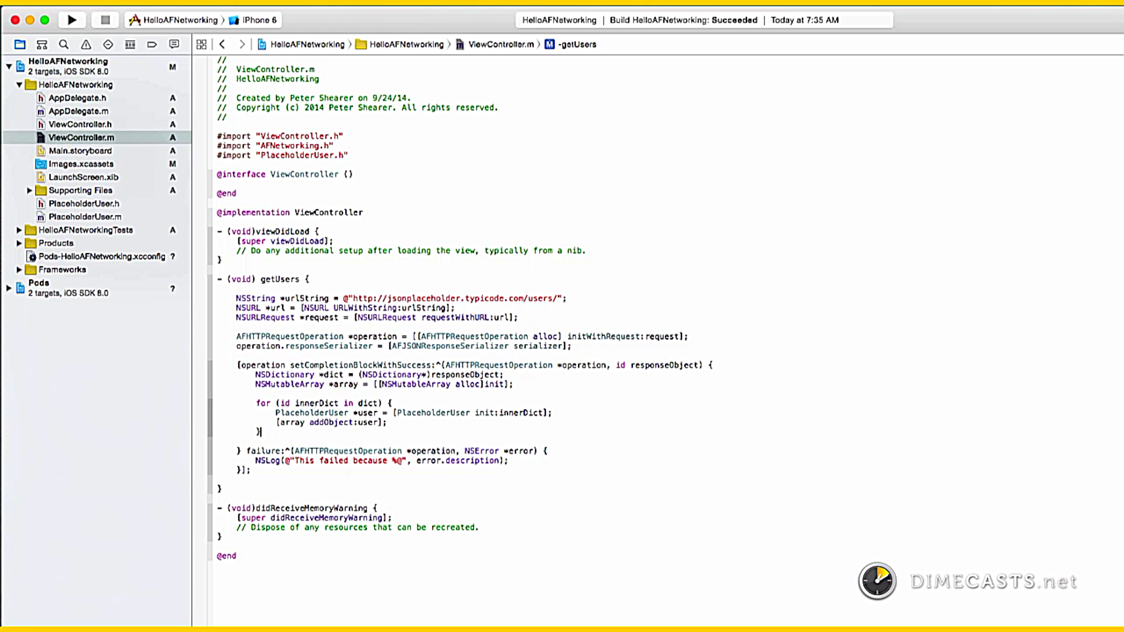
left_click(606, 251)
key("Return")
type("[self getUsers];")
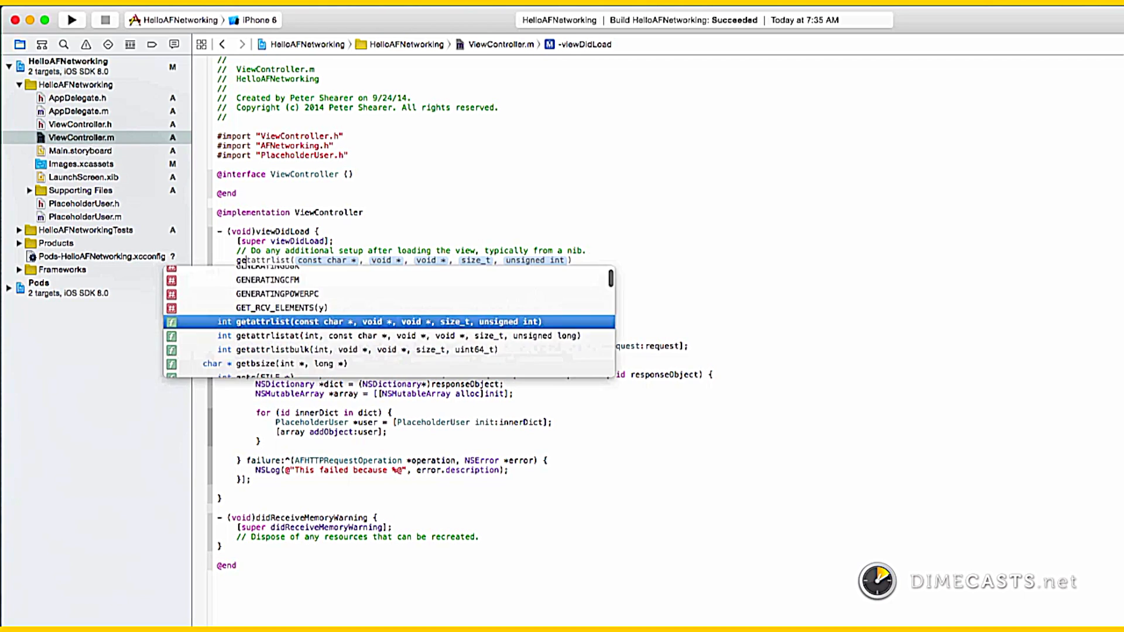
- Call [self getUsers]; in viewDidLoad, declare the users NSMutableArray property and set self.users = array;
key("Return")
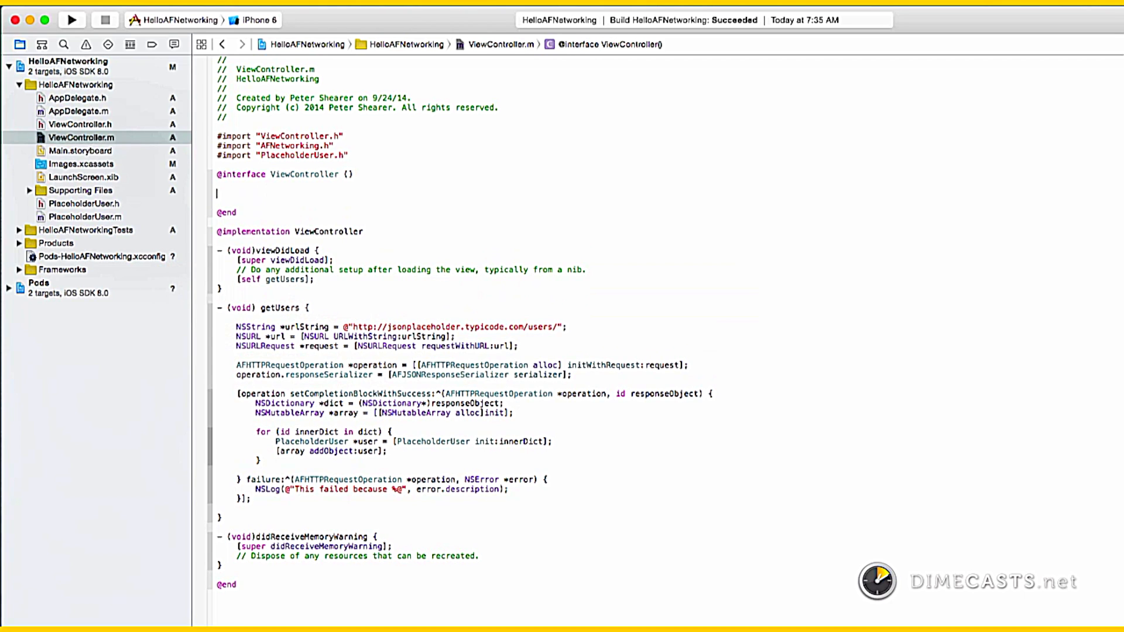
type("property (nonatomic, strong")
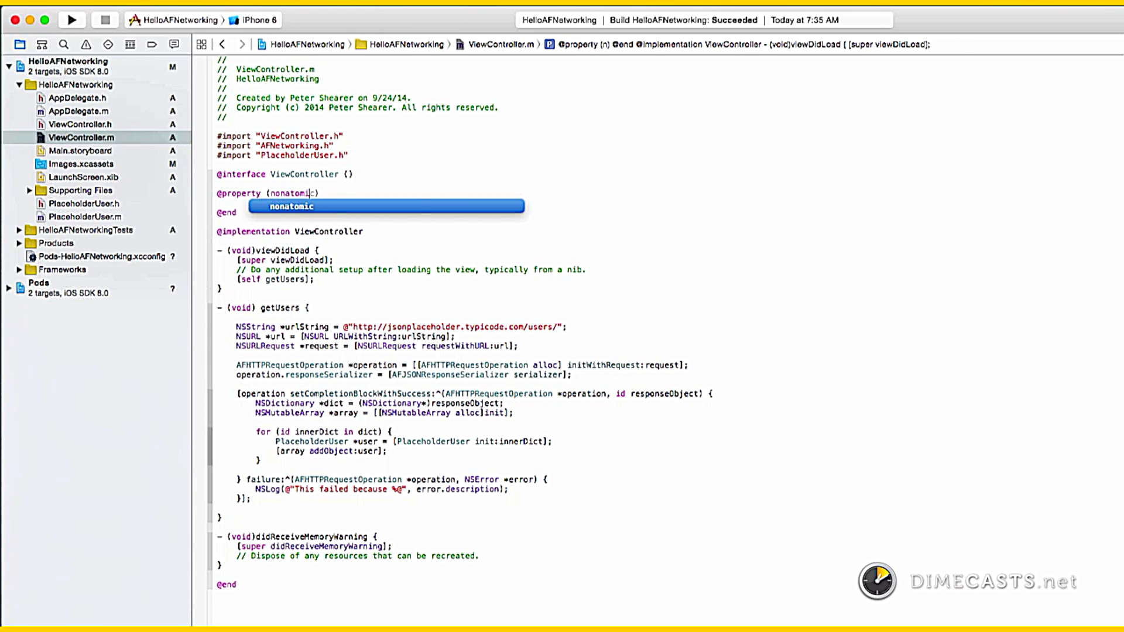
type(") ")
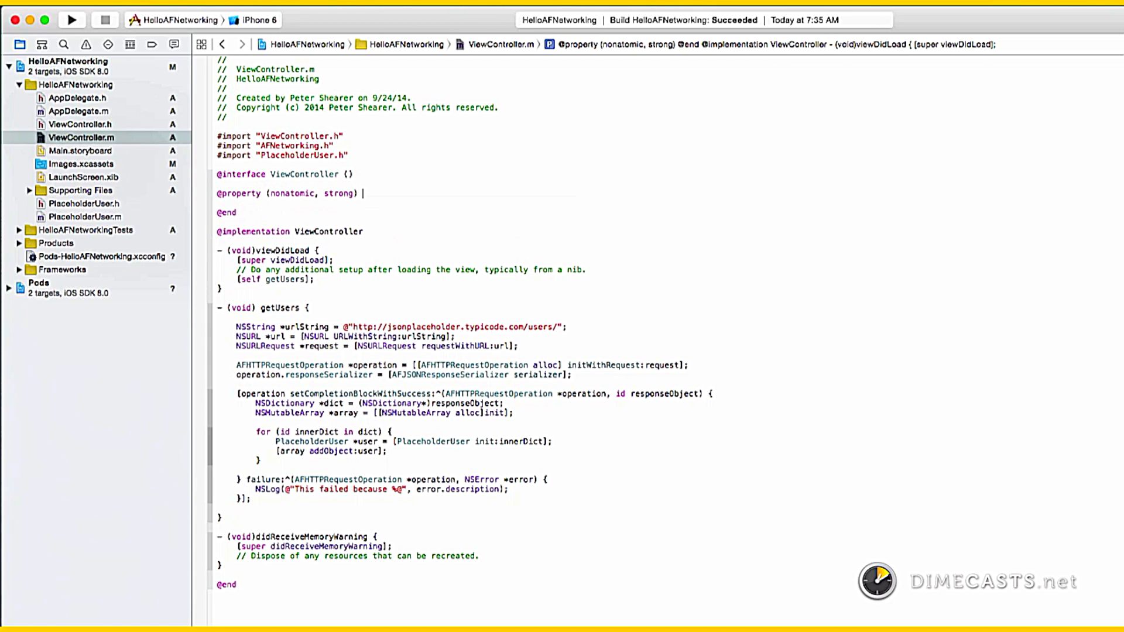
type("NSMu")
key("Tab")
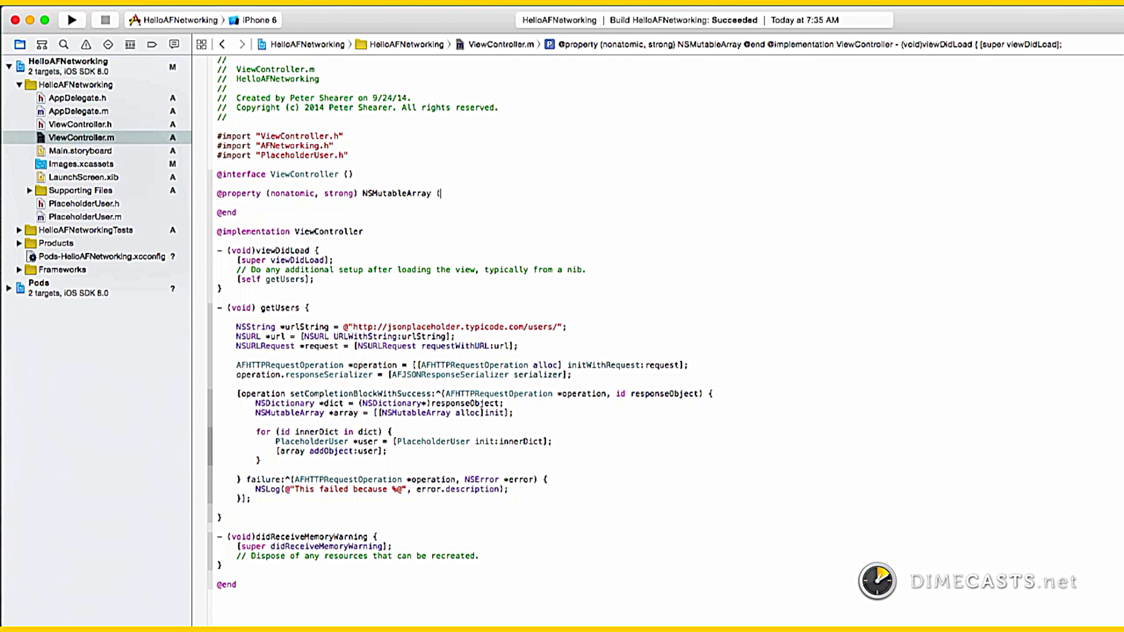
type("*users")
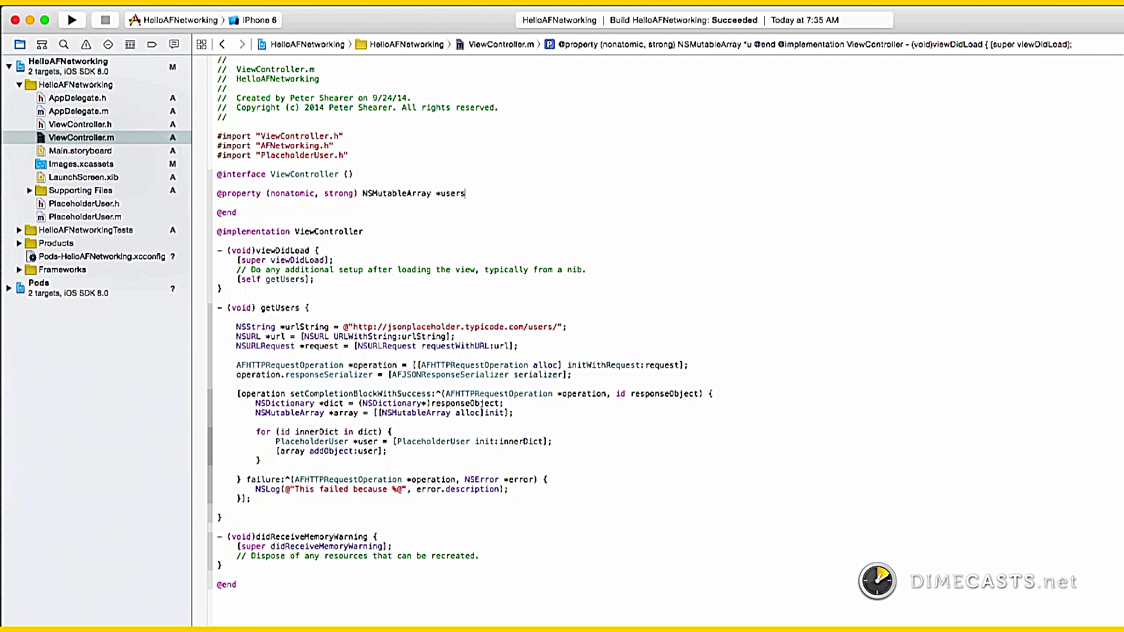
type(";")
left_click(272, 461)
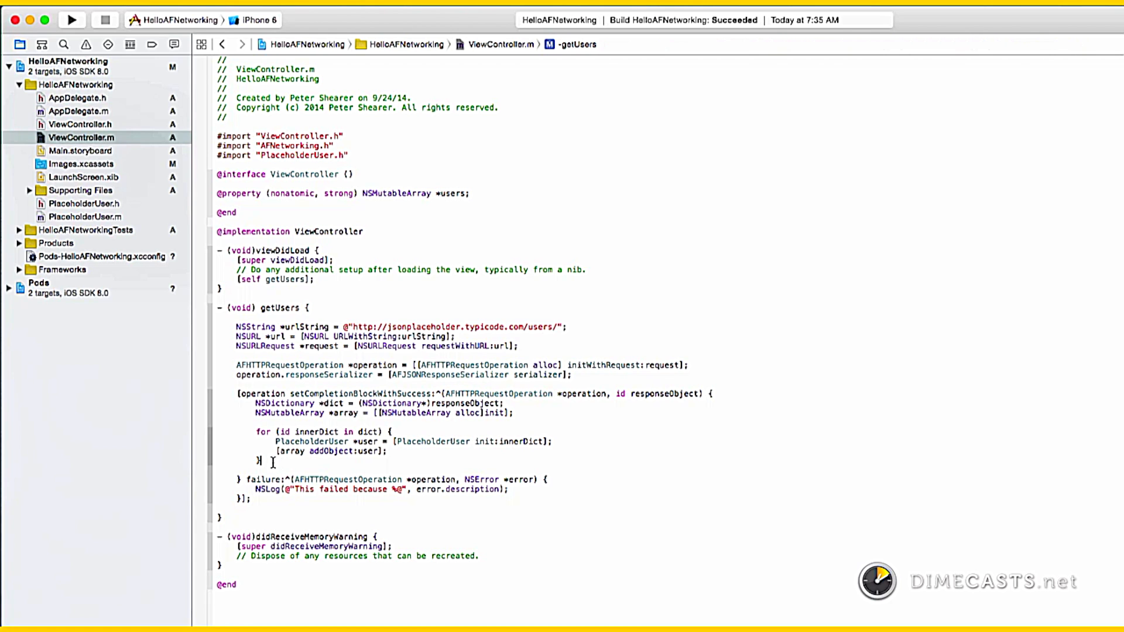
key("Return")
key("Return")
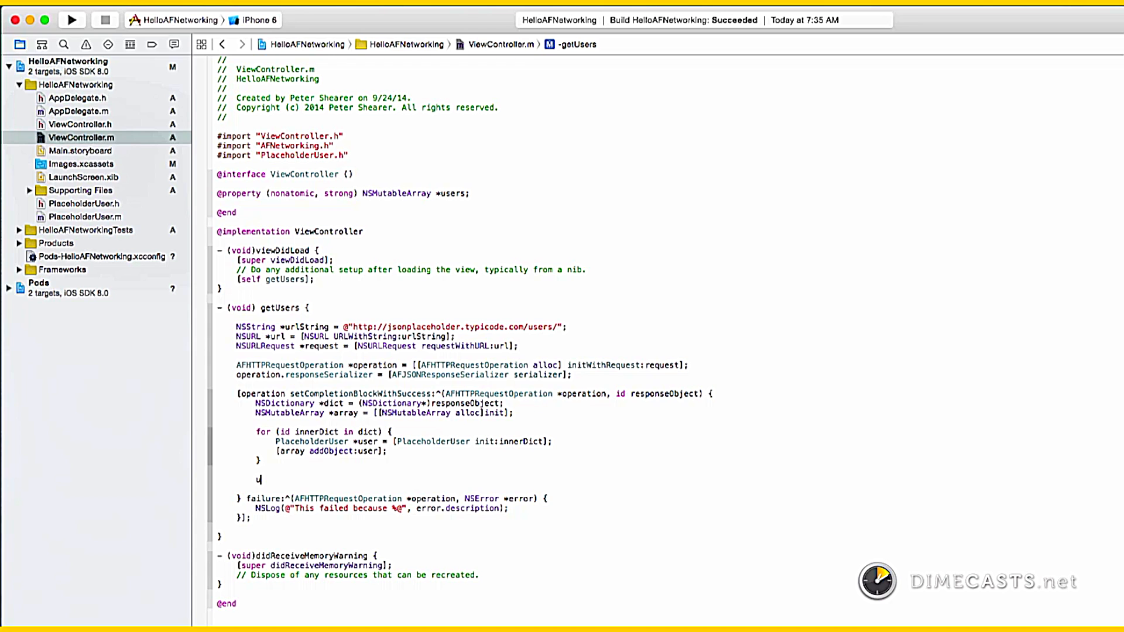
type("u")
key("BackSpace")
type("NSMu")
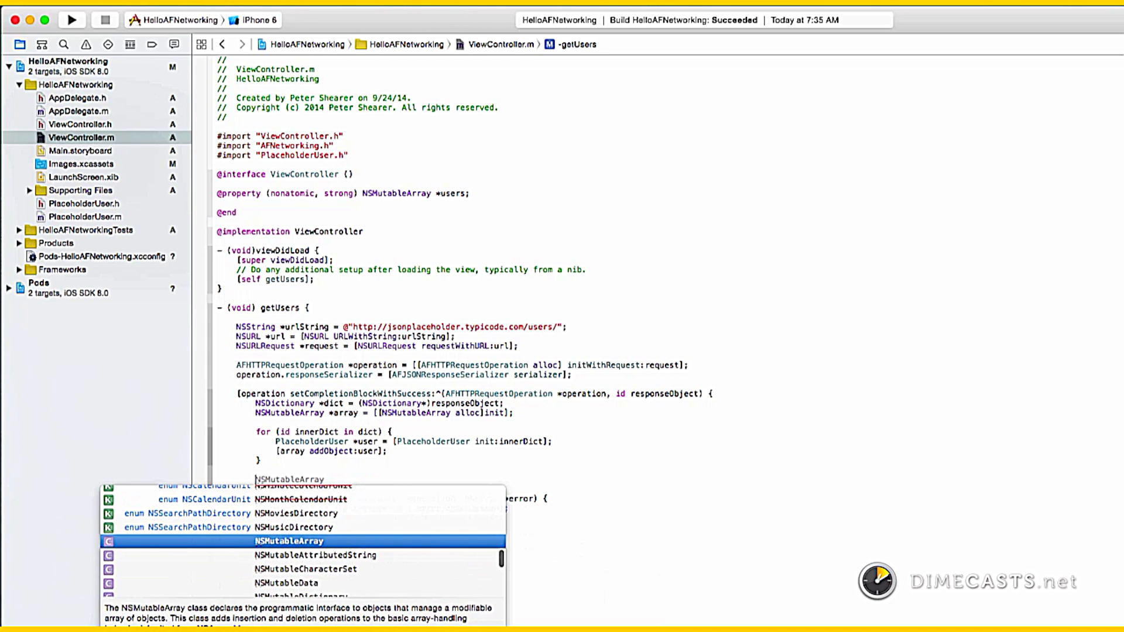
key("BackSpace")
key("BackSpace")
key("BackSpace")
type("[self")
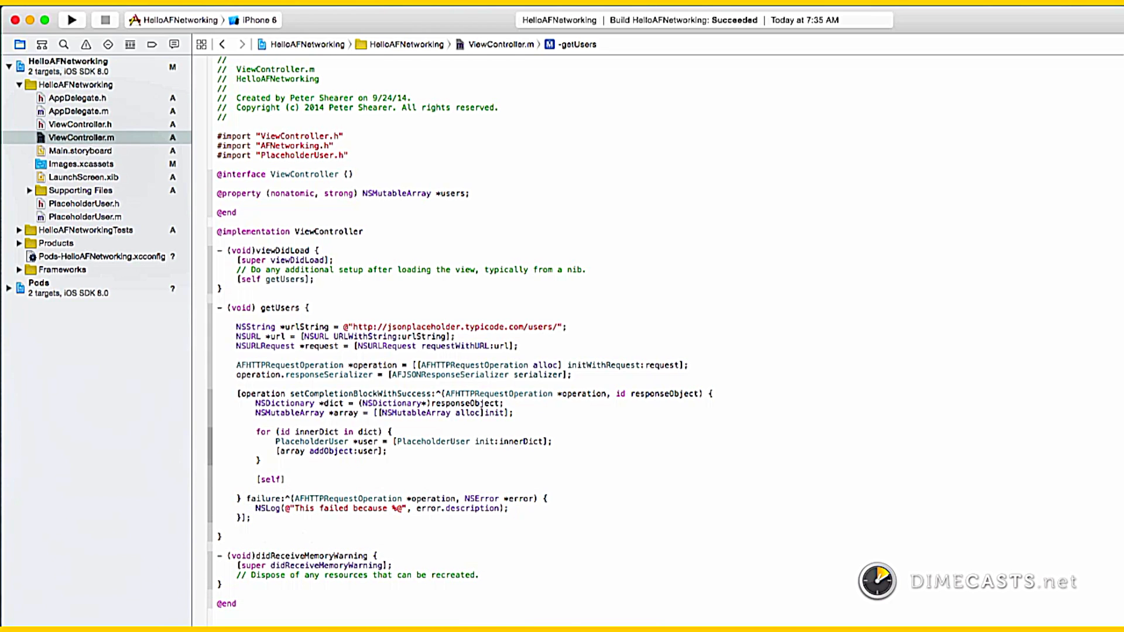
type(".users = array;")
- Add an empty -(void)outputUsers method and call [self outputUsers]; after storing the users
left_click(245, 536)
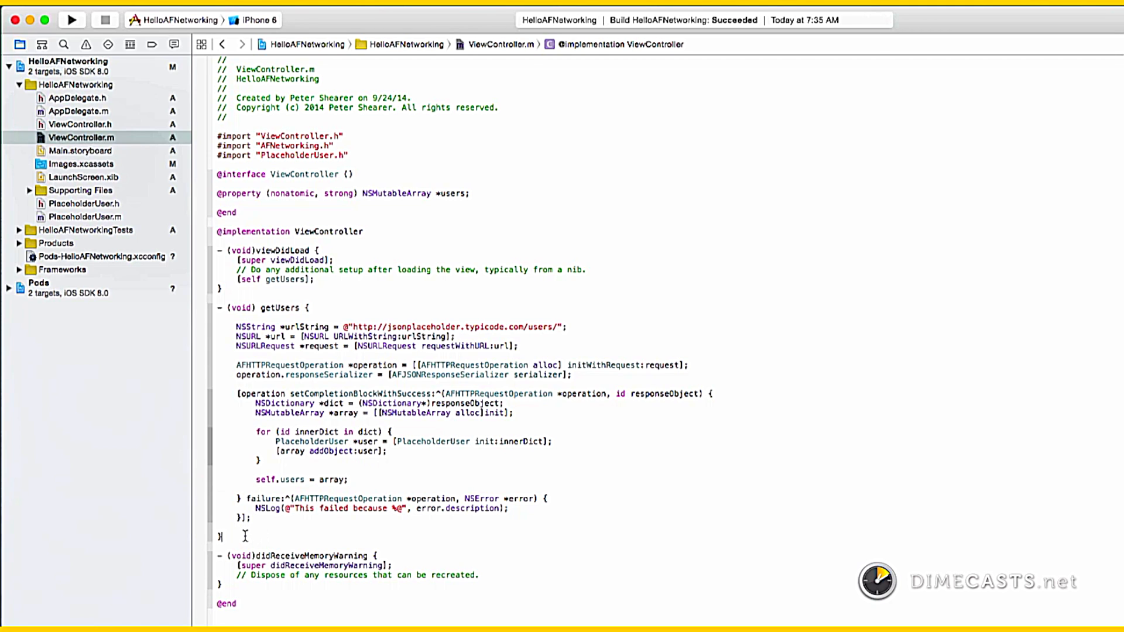
key("Return")
key("Return")
type("-(void) outputUsers ")
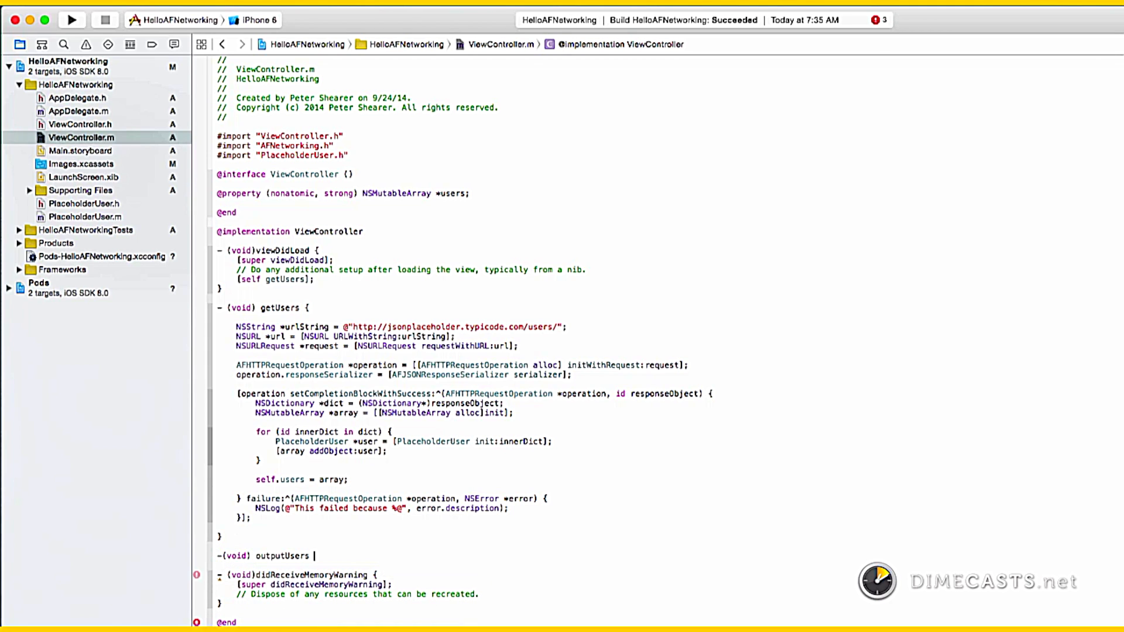
type("{")
key("Return")
type("}")
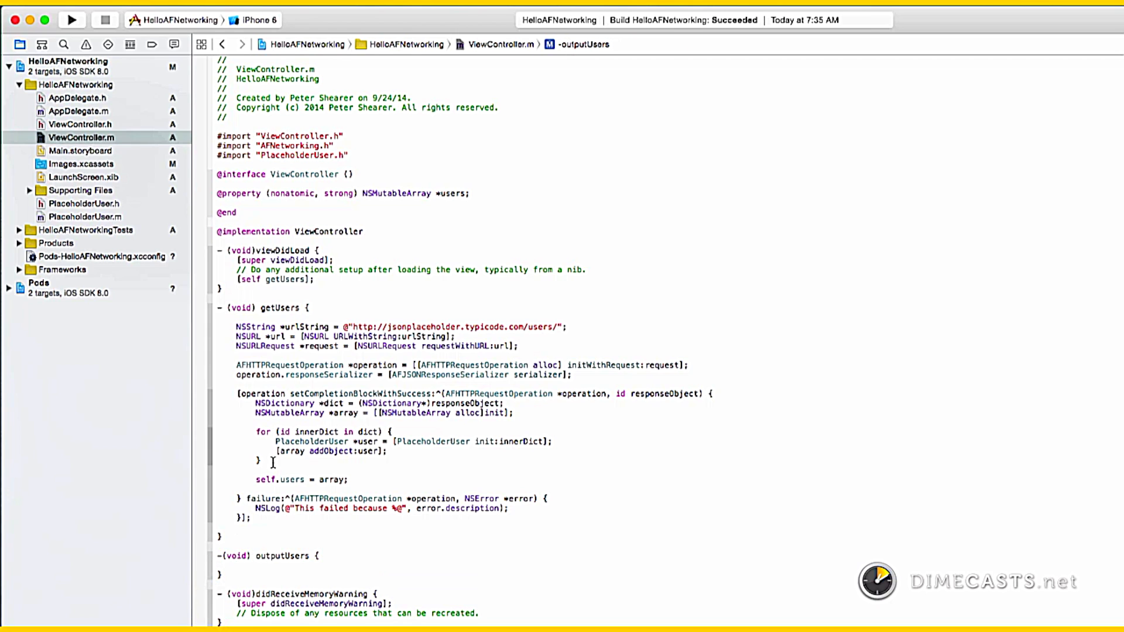
left_click(360, 480)
key("Return")
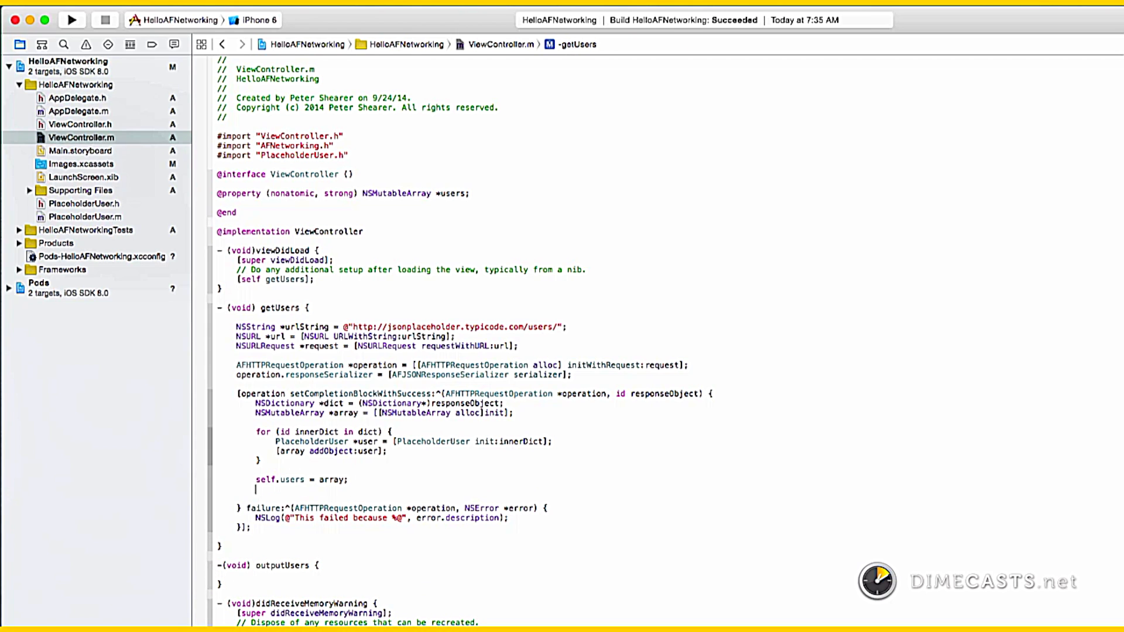
type("[self ")
type("outpu")
key("Return")
type(";")
- Start the operation with [operation start]; after the completion block
left_click_drag(239, 394, 255, 527)
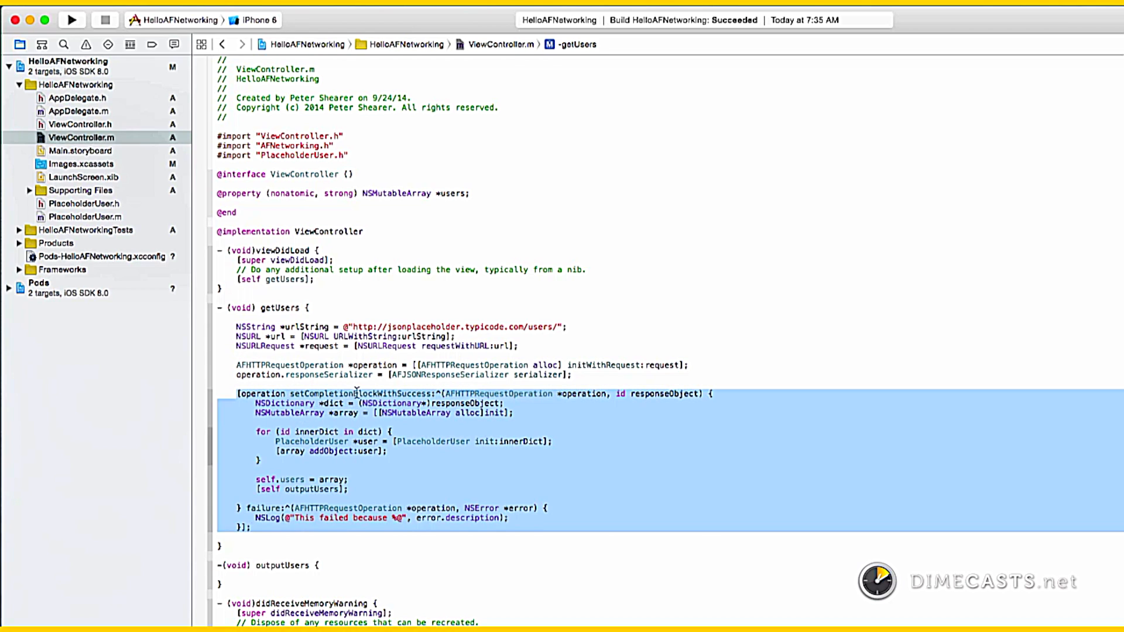
left_click(280, 530)
key("Return")
key("Return")
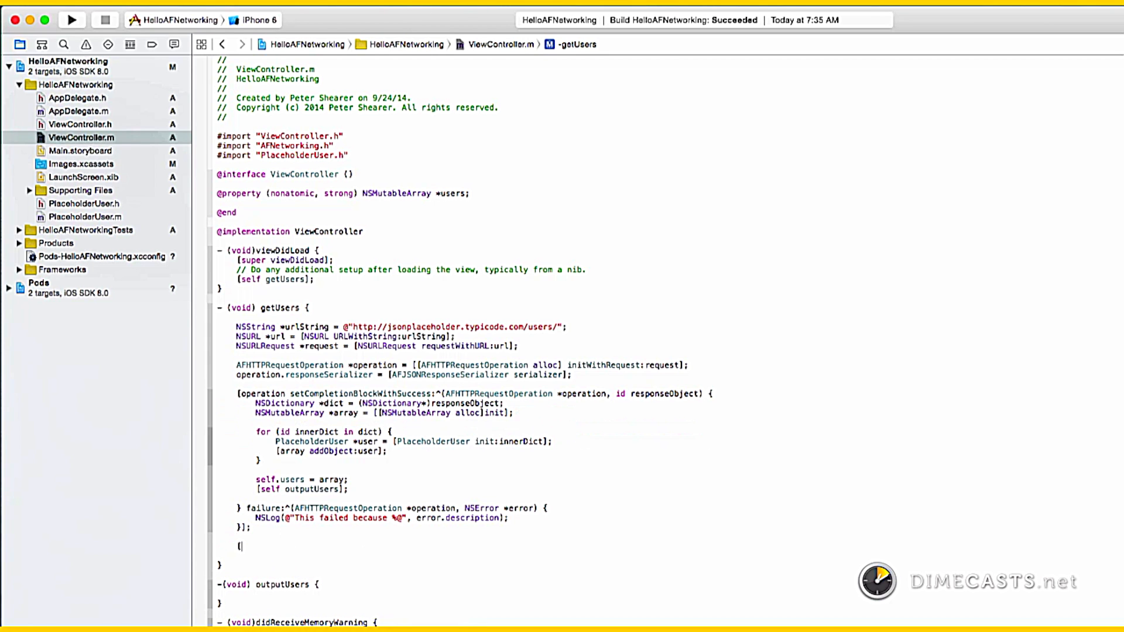
type("[operation start];")
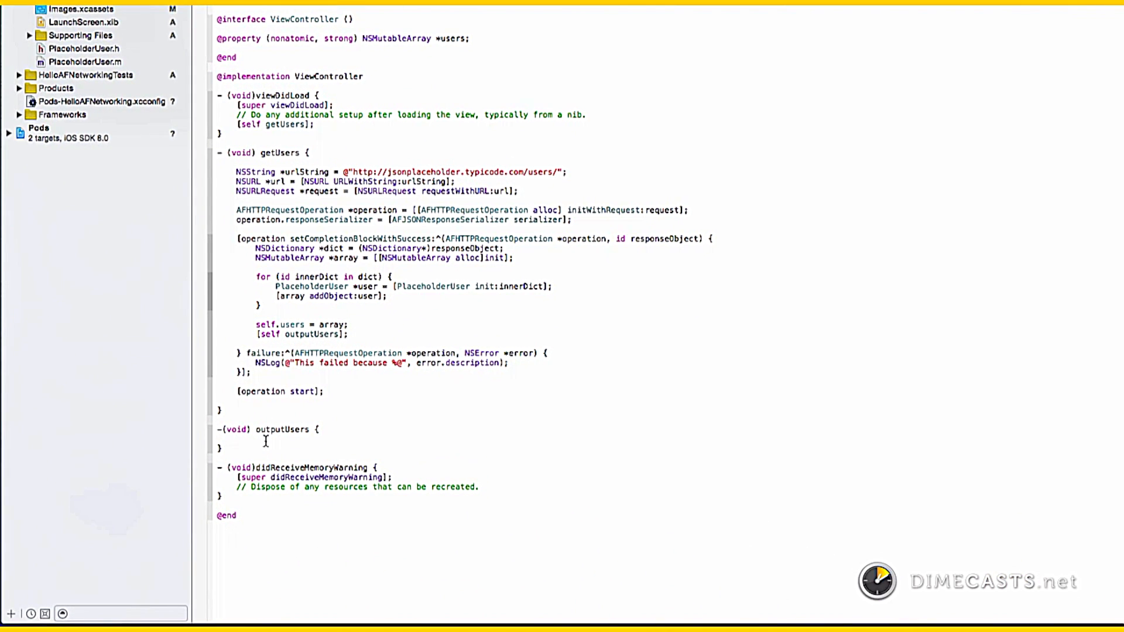
type("for (id user in self.users) {")
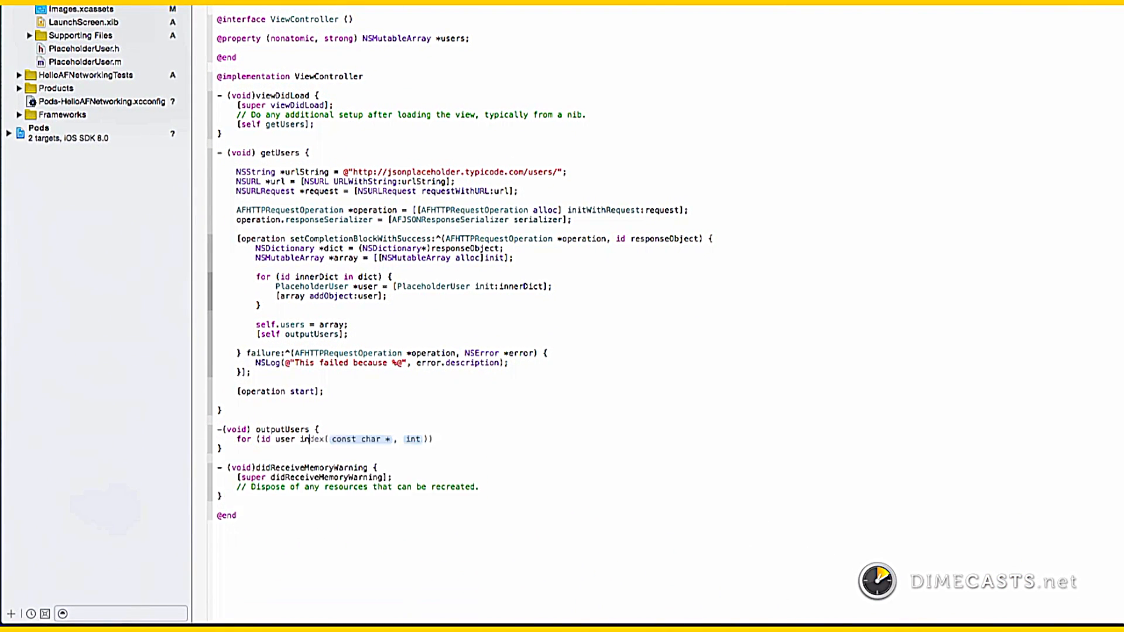
- Loop over self.users in outputUsers, cast each to PlaceholderUser and NSLog(@"%@", placeholderUser);
key("Return")
type("PlaceholderUser *placeholderUser")
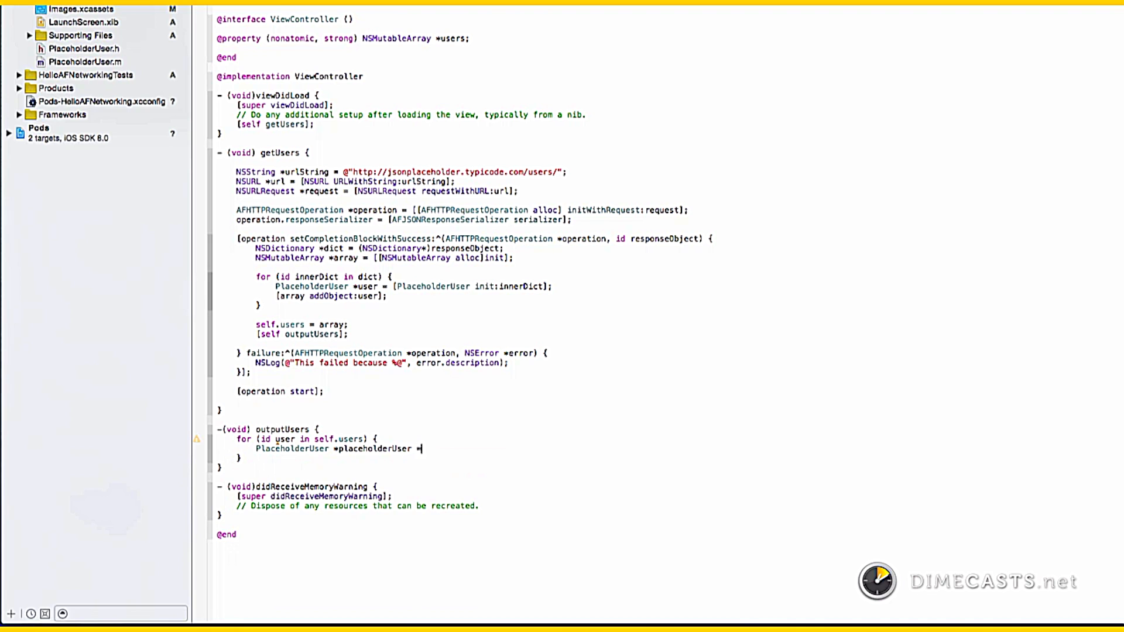
type(" = (PlaceholderUser*)user;")
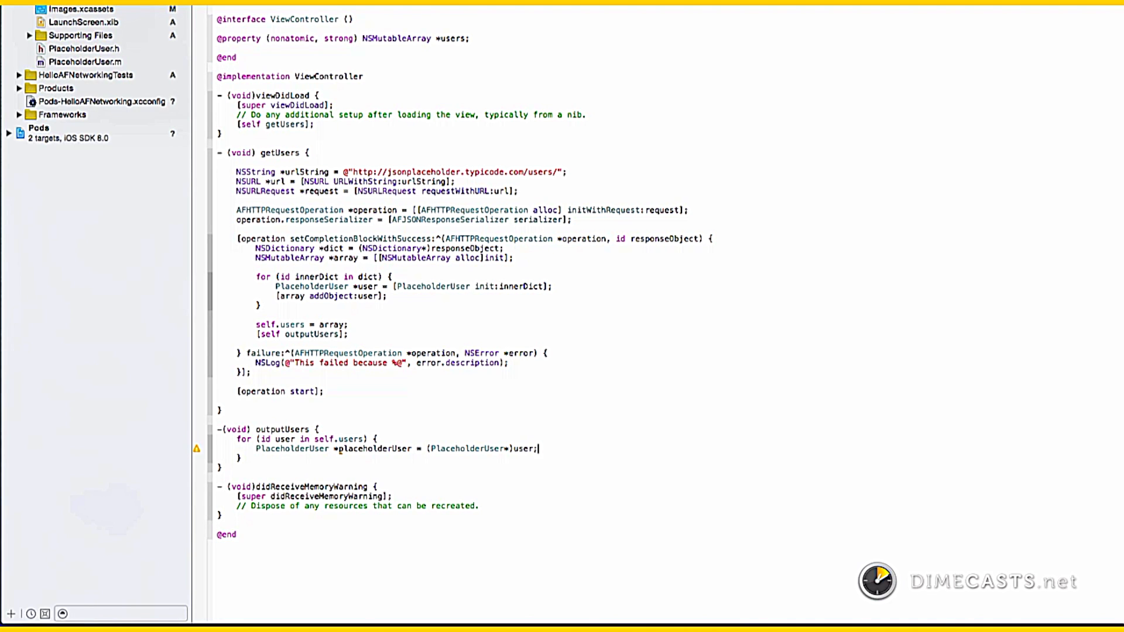
key("Return")
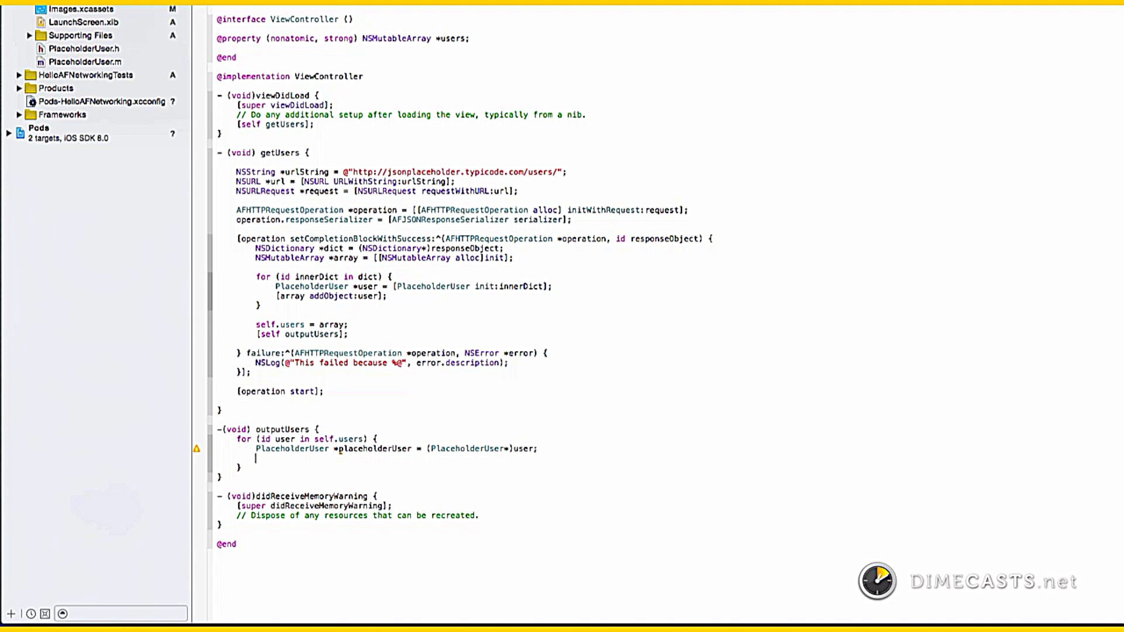
type("NS")
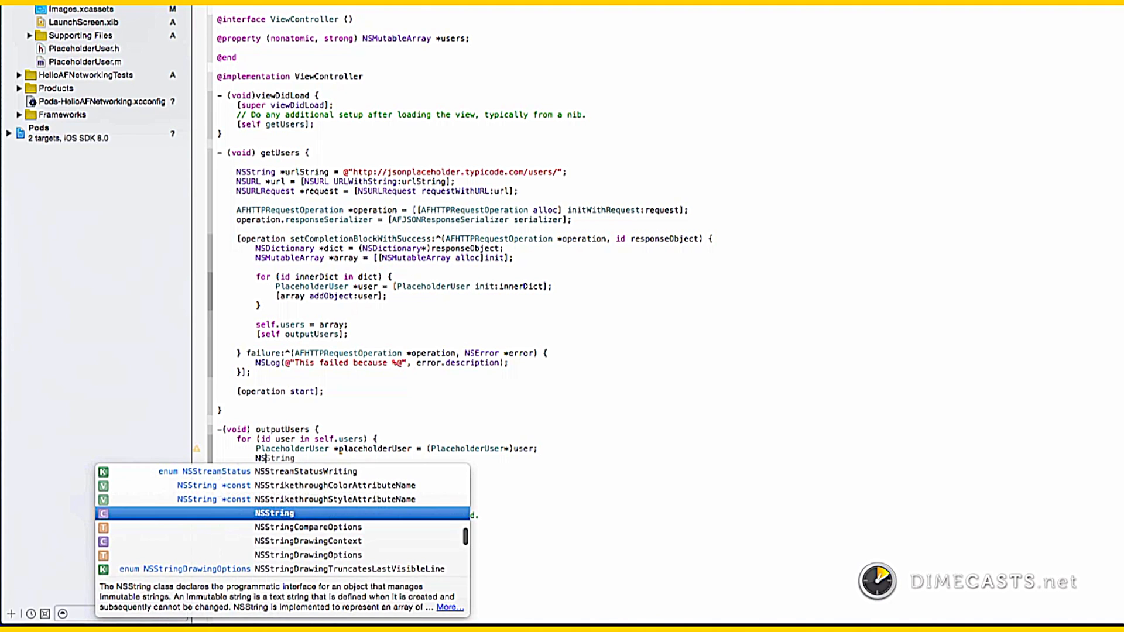
type("Log(")
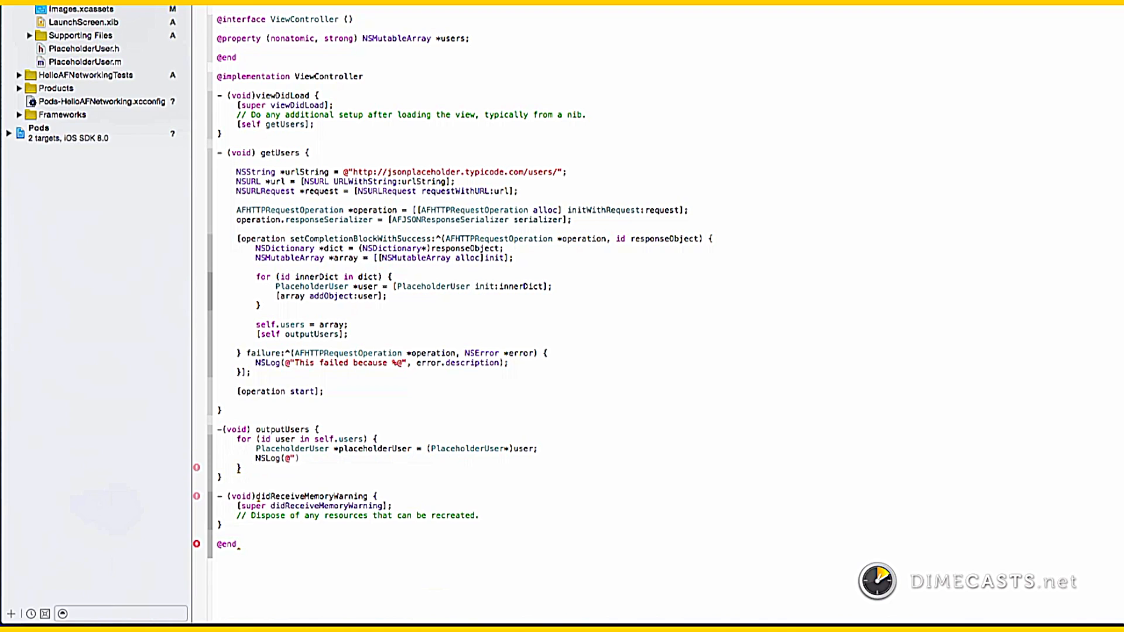
type("@\"%@\", pla")
key("Tab")
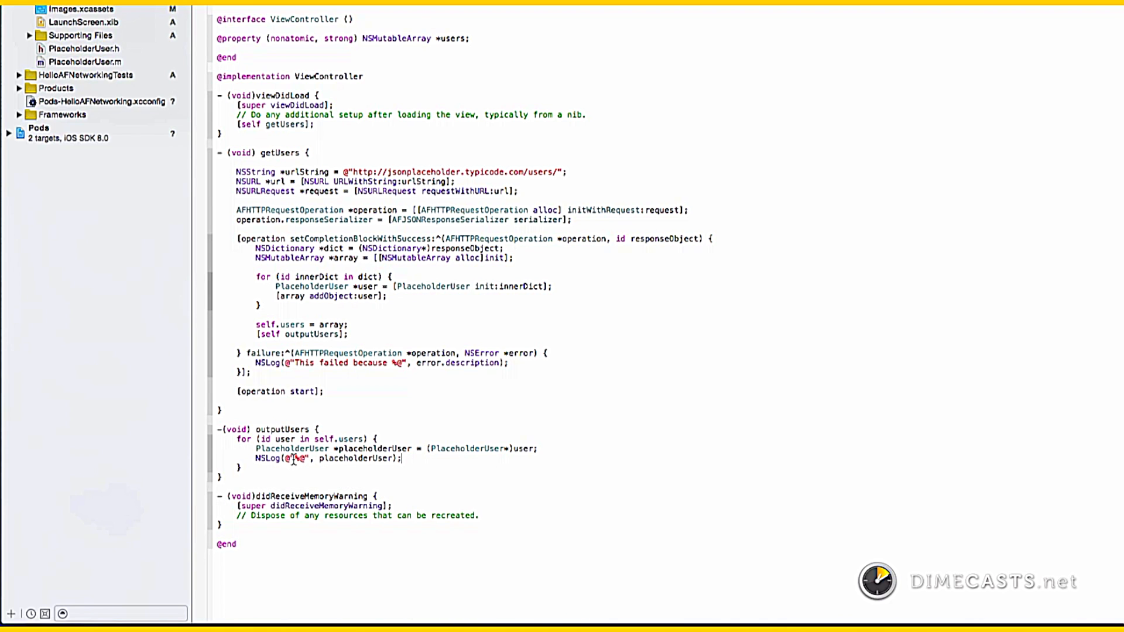
- Point out the %@ format specifier in the logging line
triple_click(256, 458)
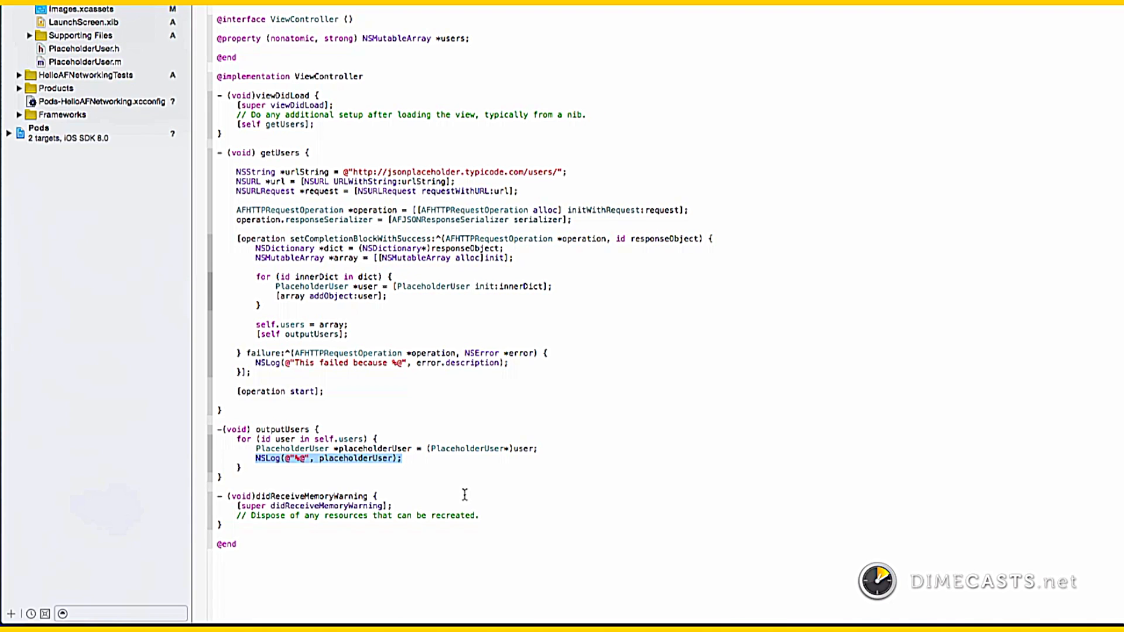
left_click(295, 458)
left_click_drag(294, 457, 307, 457)
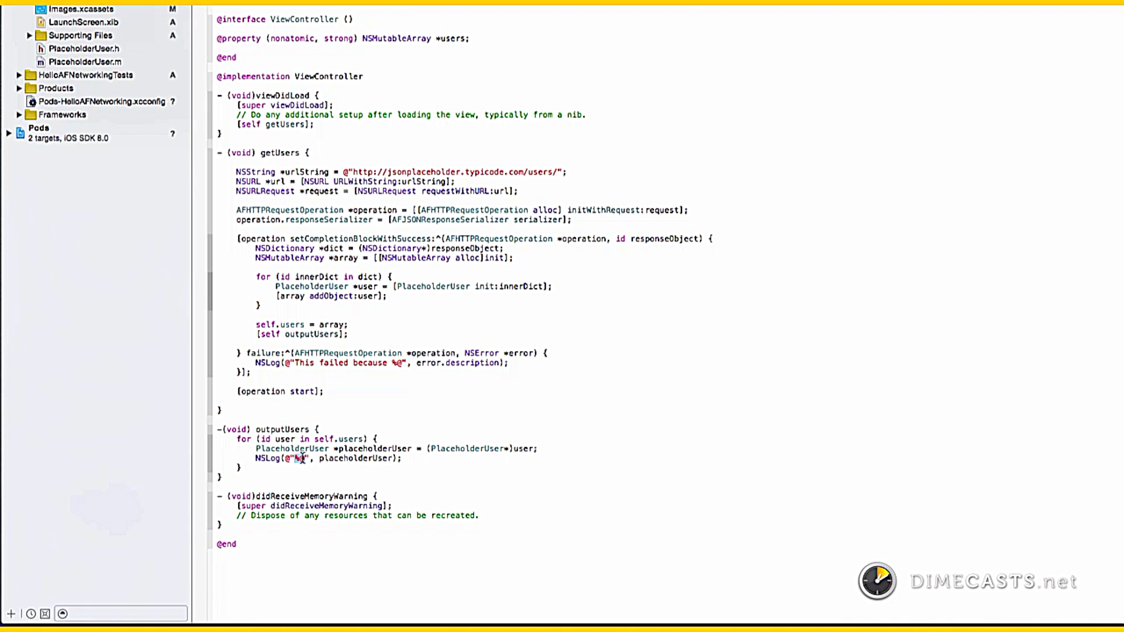
left_click(289, 459)
double_click(297, 459)
- Show the empty debug console beneath ViewController.m
key("super+shift+y")
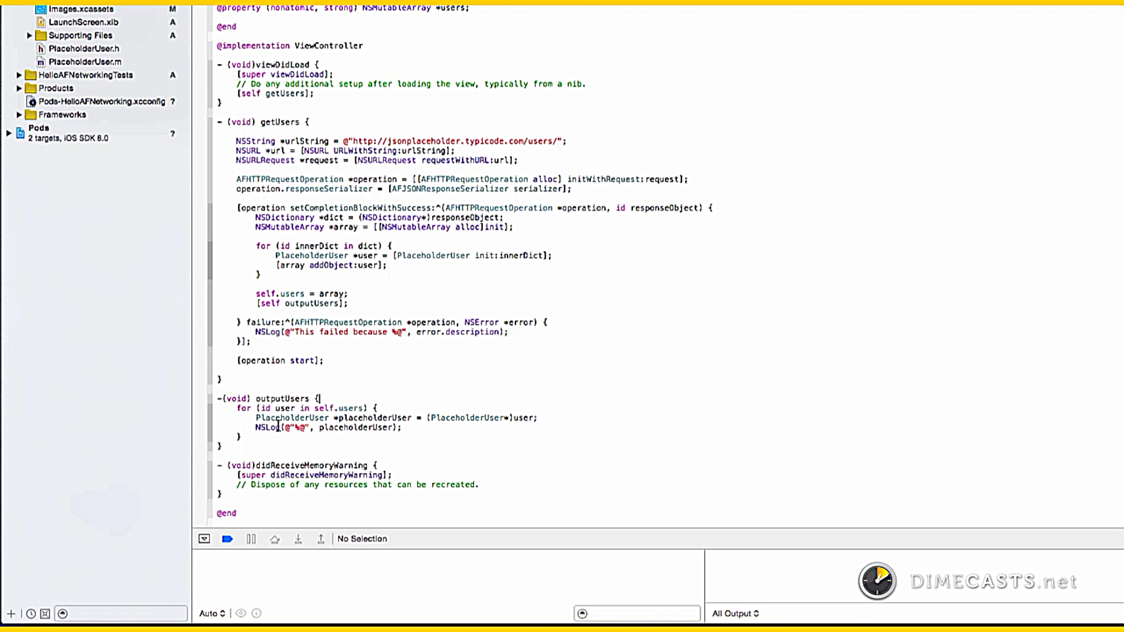
left_click(287, 427)
left_click_drag(292, 428, 308, 428)
left_click(320, 428)
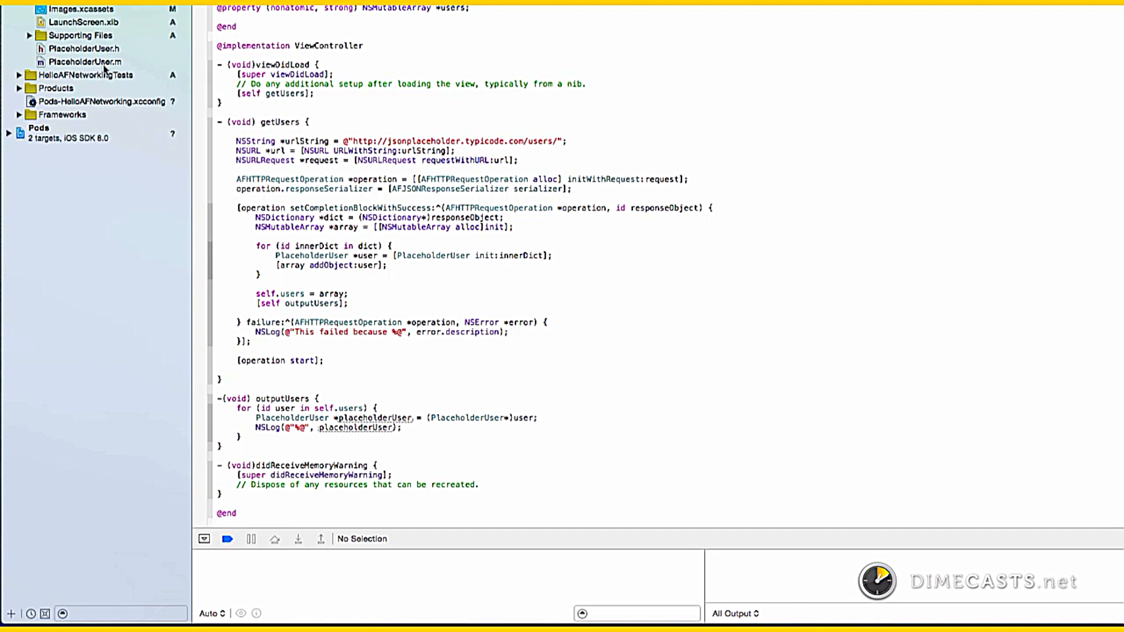
left_click(84, 61)
type("-(NSString *)description {")
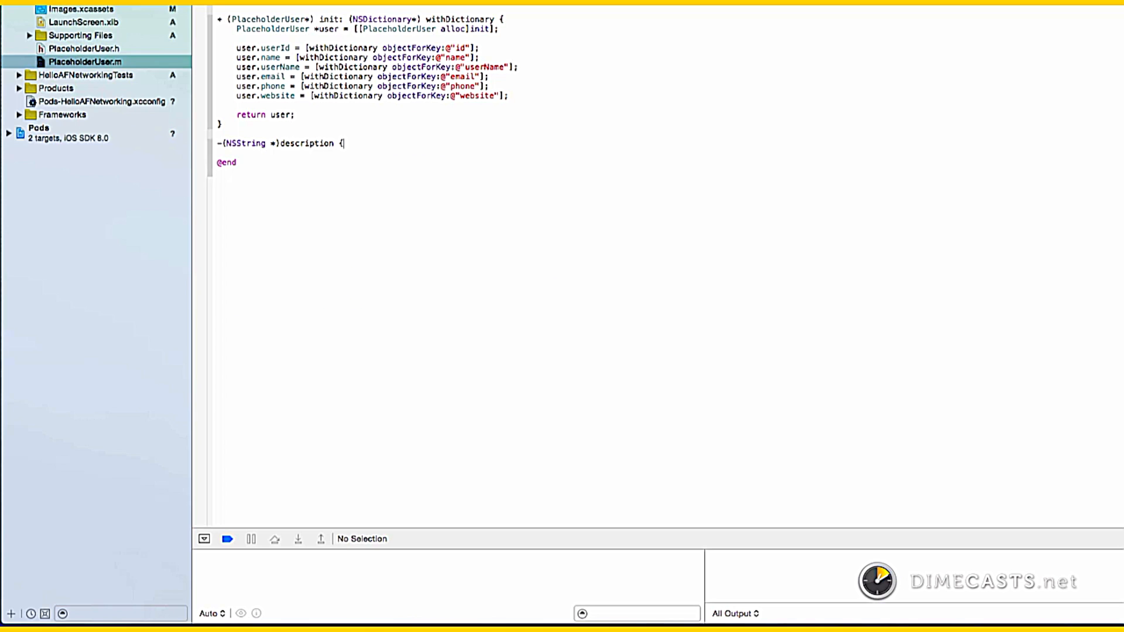
- Add a description method with stringWithFormat for all six properties, then build and run from ViewController.m
key("Return")
type("return [")
type("NSString stringWith")
key("Return")
type("@")
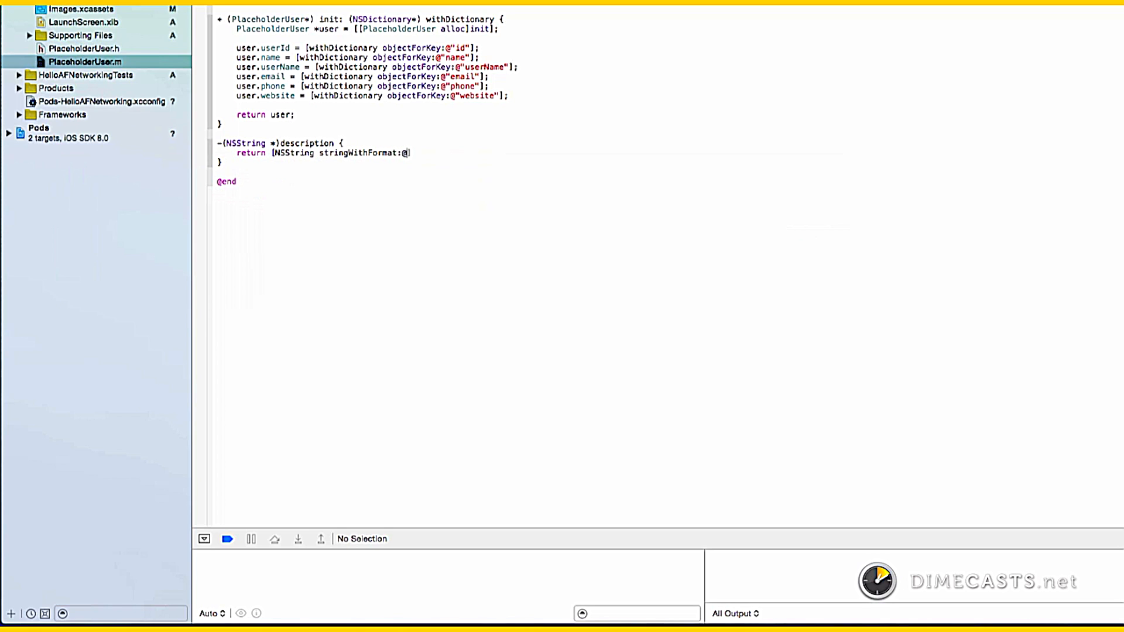
type("\"Id: %@, Name: %@, UserName: %@, Email: %@, Phone: %@, Website %@\"], self.userId, self.name, self.userName, self.email, self.phone, self.website];")
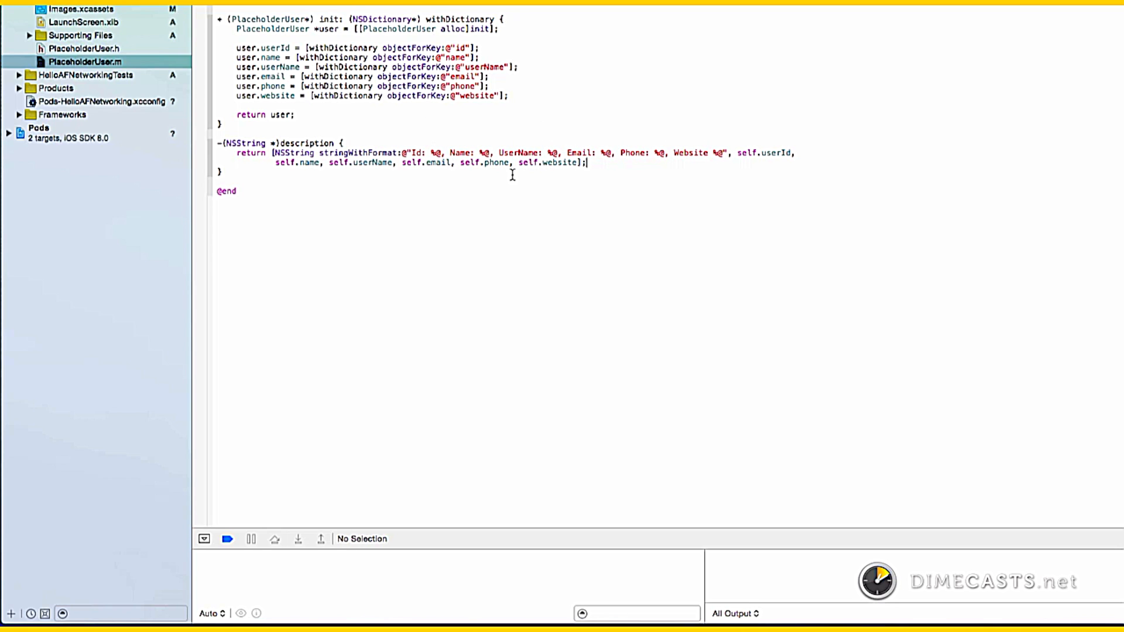
key("ctrl+Tab")
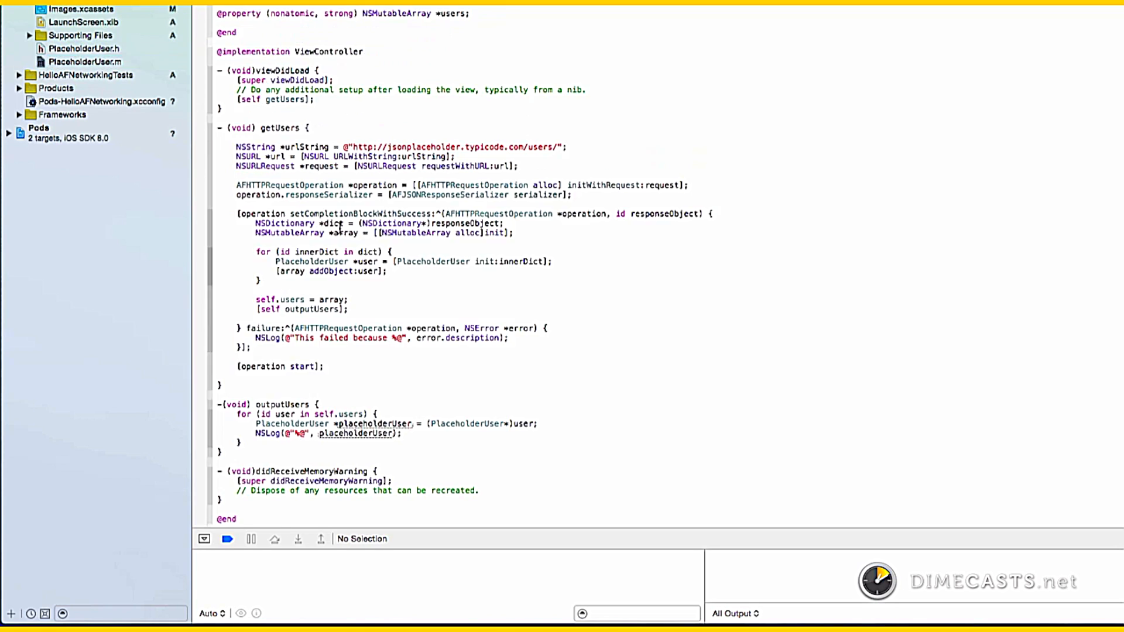
key("super+b")
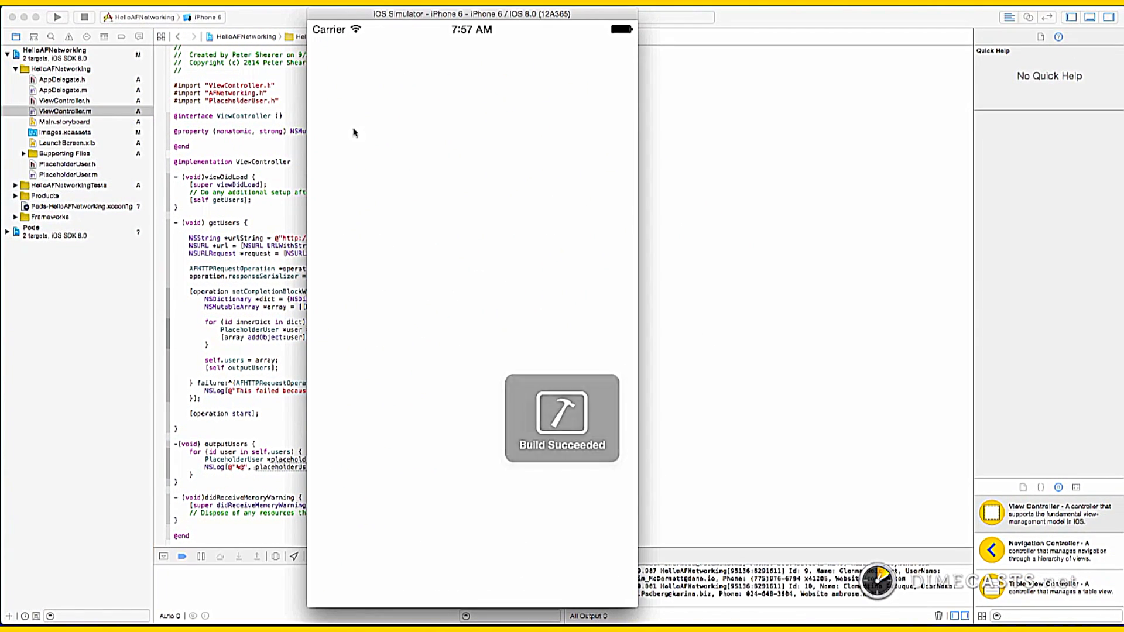
- Return to Xcode, select PlaceholderUser.m, and check the JSON user keys in Chrome
left_click(690, 103)
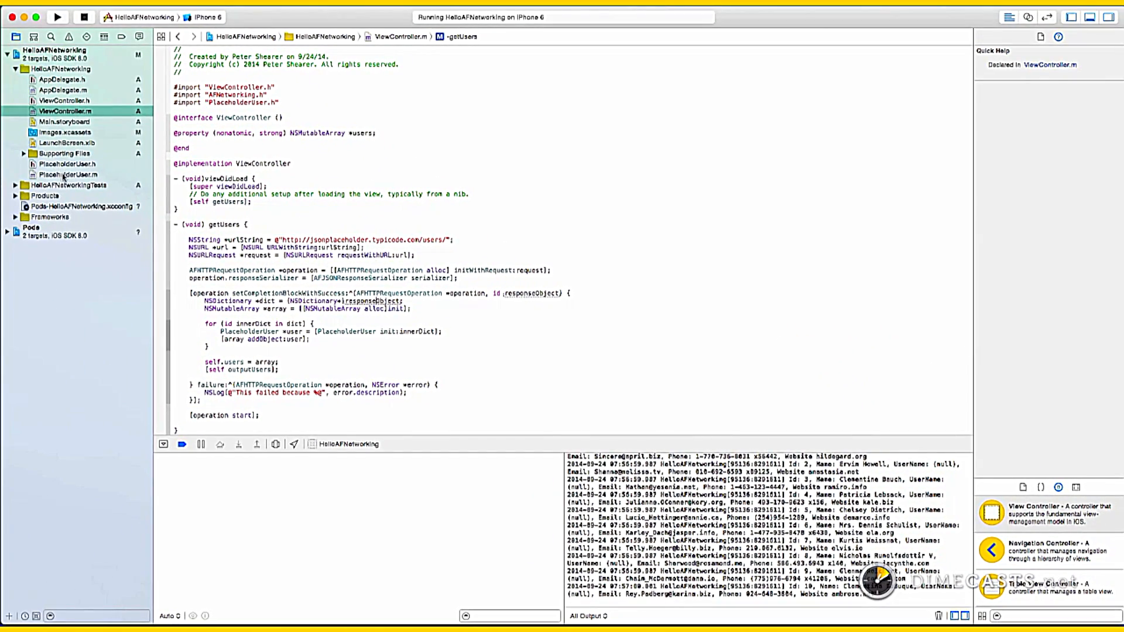
left_click(66, 173)
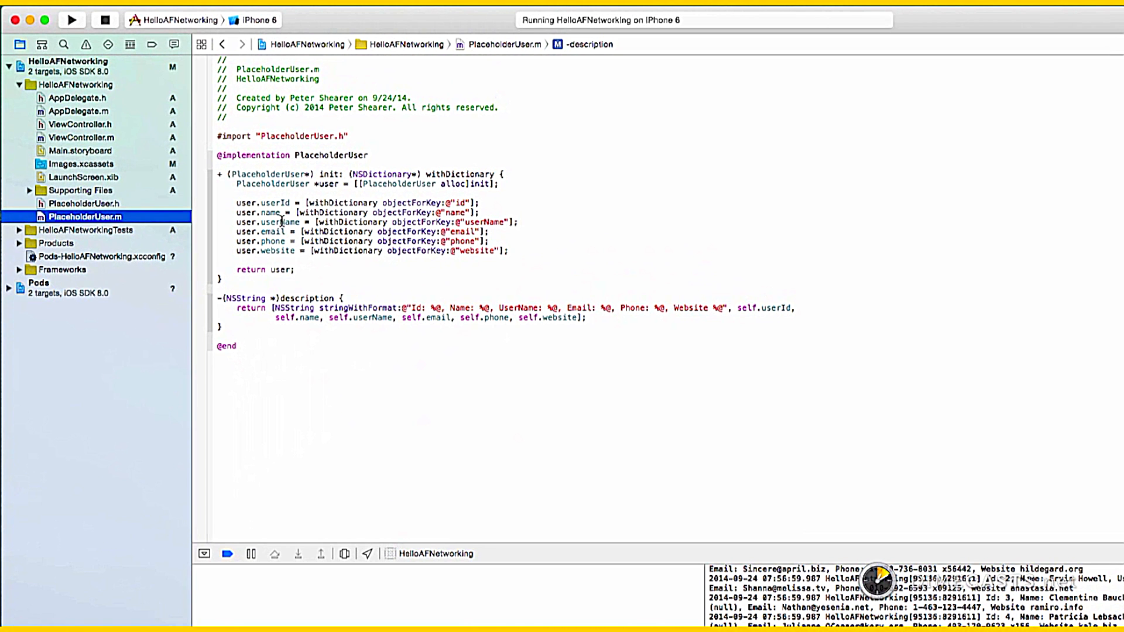
key("super+Tab")
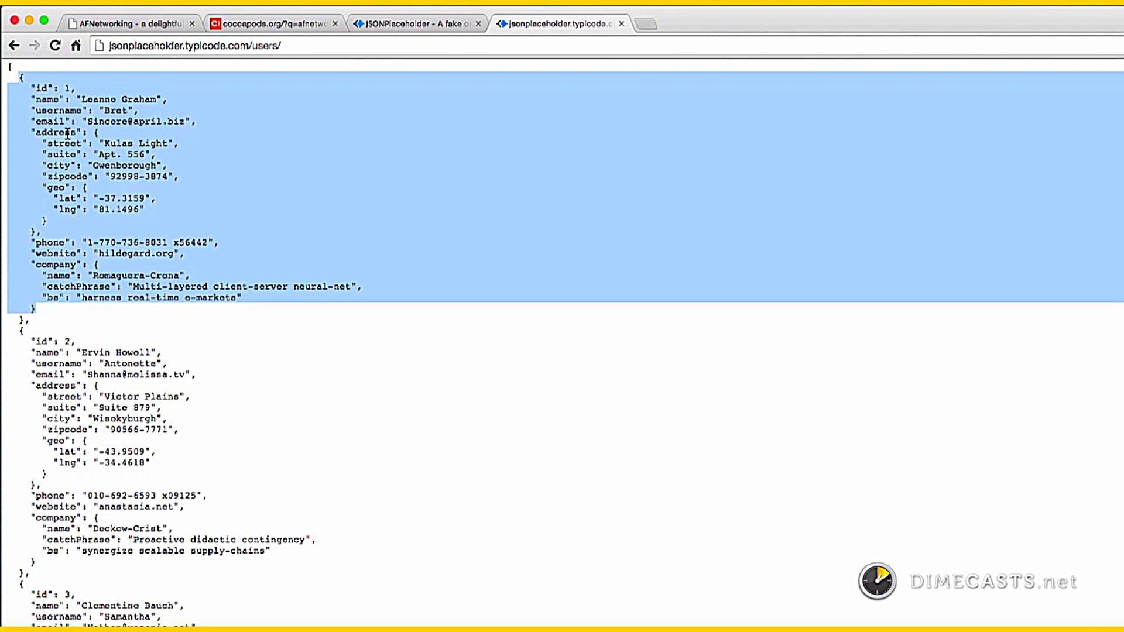
- Change the @"userName" key to @"username" in PlaceholderUser.m and rerun the app
left_click(29, 24)
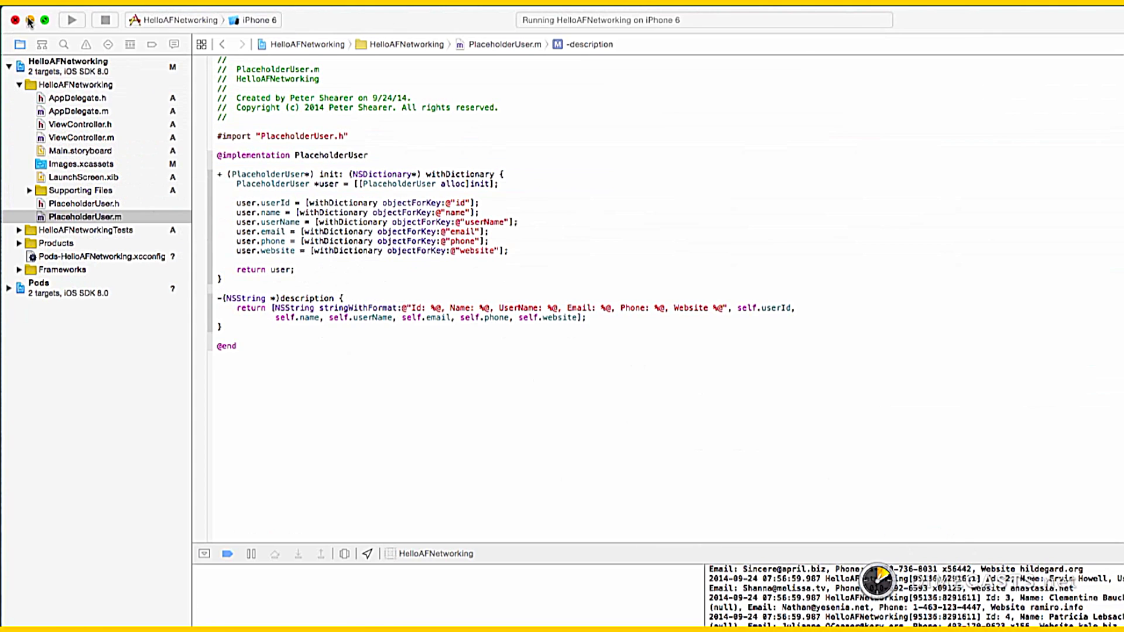
left_click(494, 223)
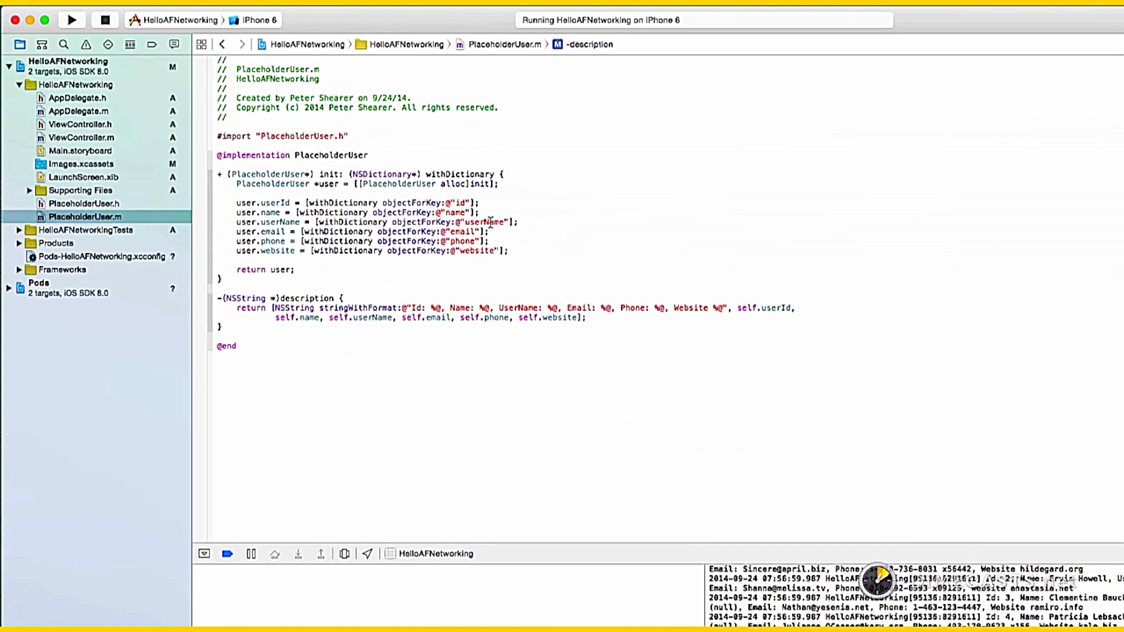
key("BackSpace")
type("n")
key("super+r")
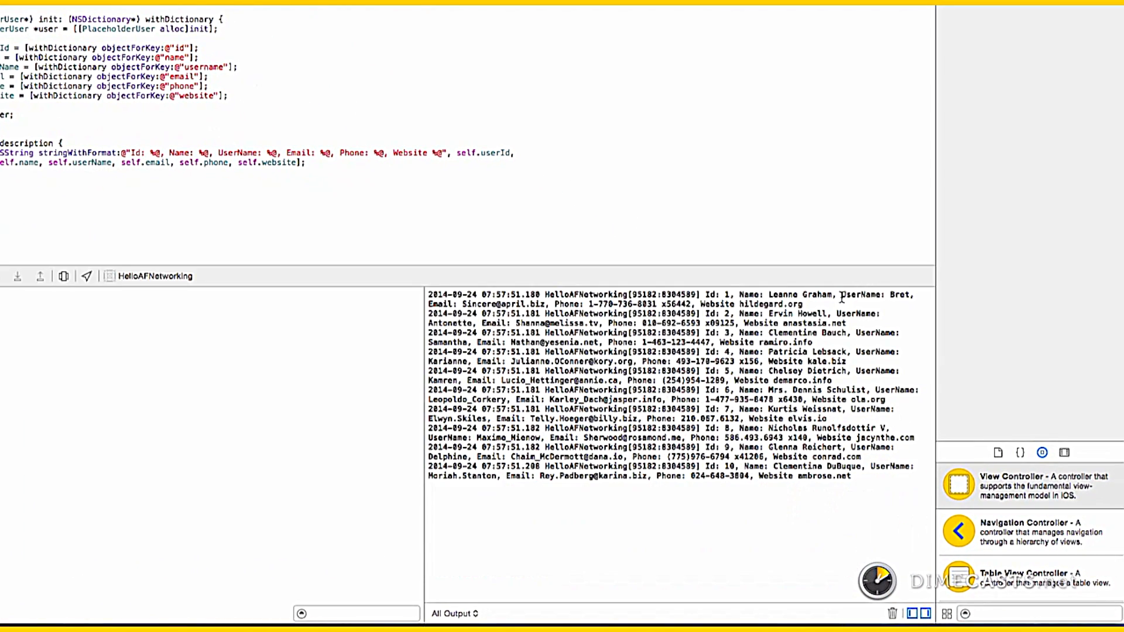
- Highlight 'UserName: Bret' in the console output and return to PlaceholderUser.m
mouse_move(839, 295)
left_mouse_down()
mouse_move(920, 297)
mouse_move(825, 349)
left_mouse_up()
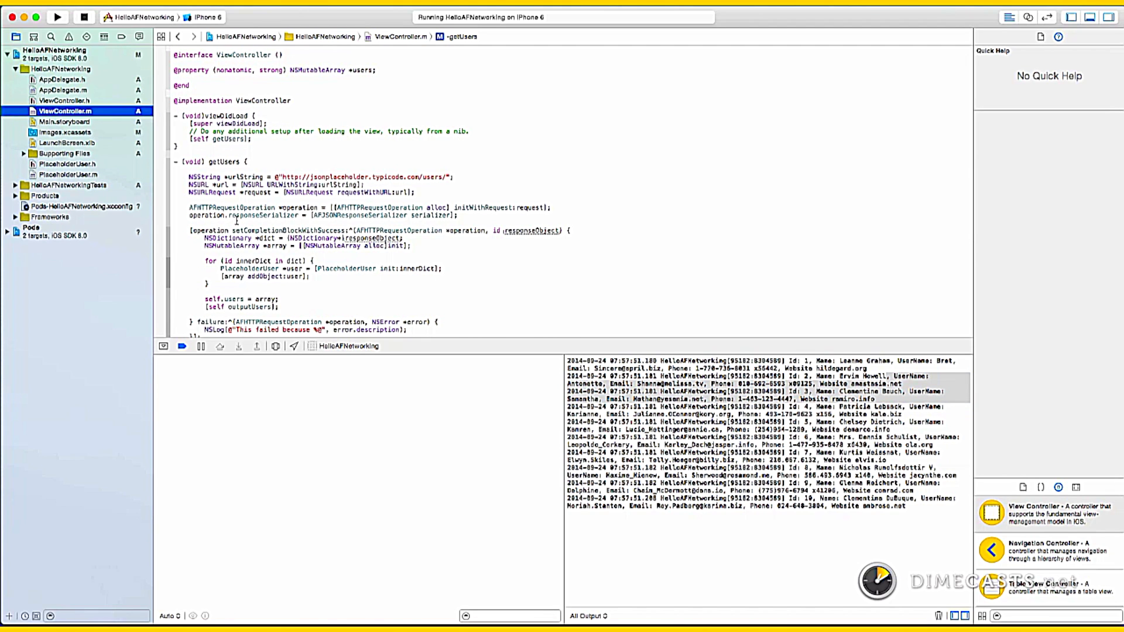
scroll(238, 233, "down", 3)
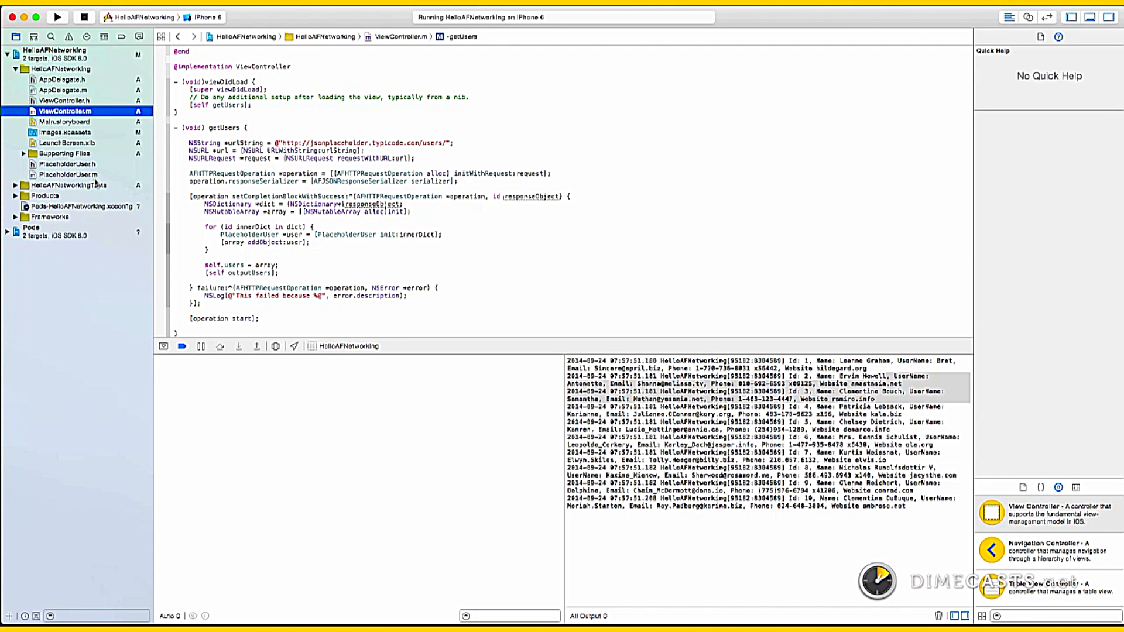
left_click(83, 175)
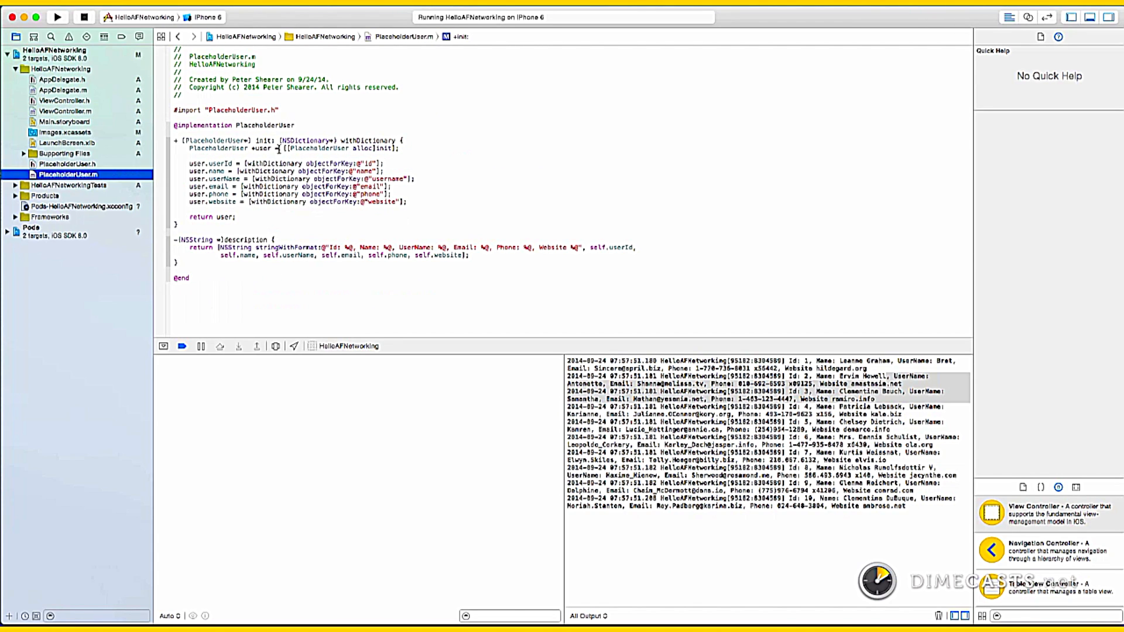